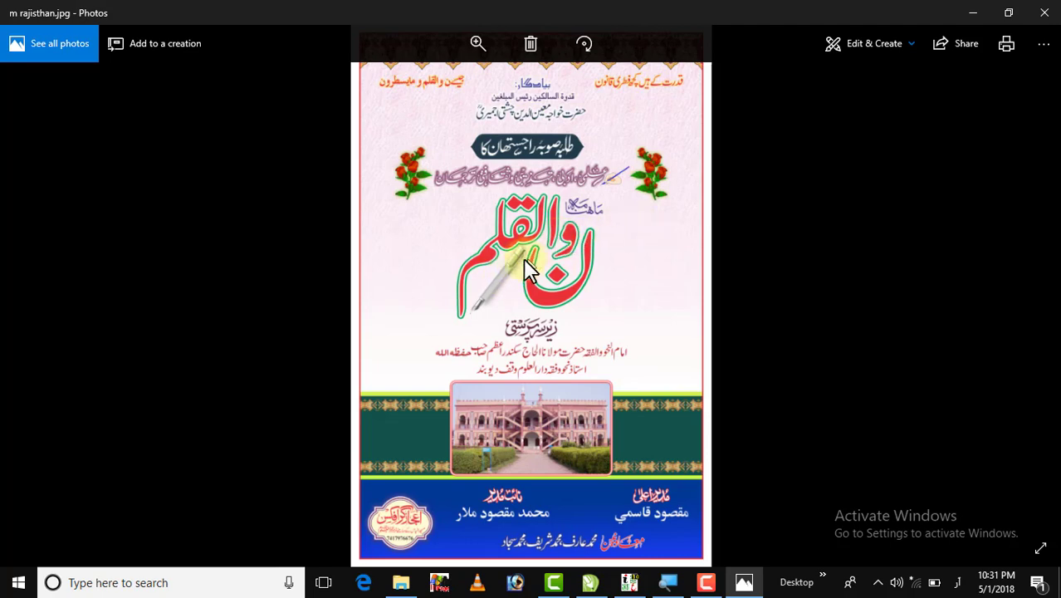
Zoom into the poster photo and pan over the red calligraphic title.
scroll(526, 269, up, 4)
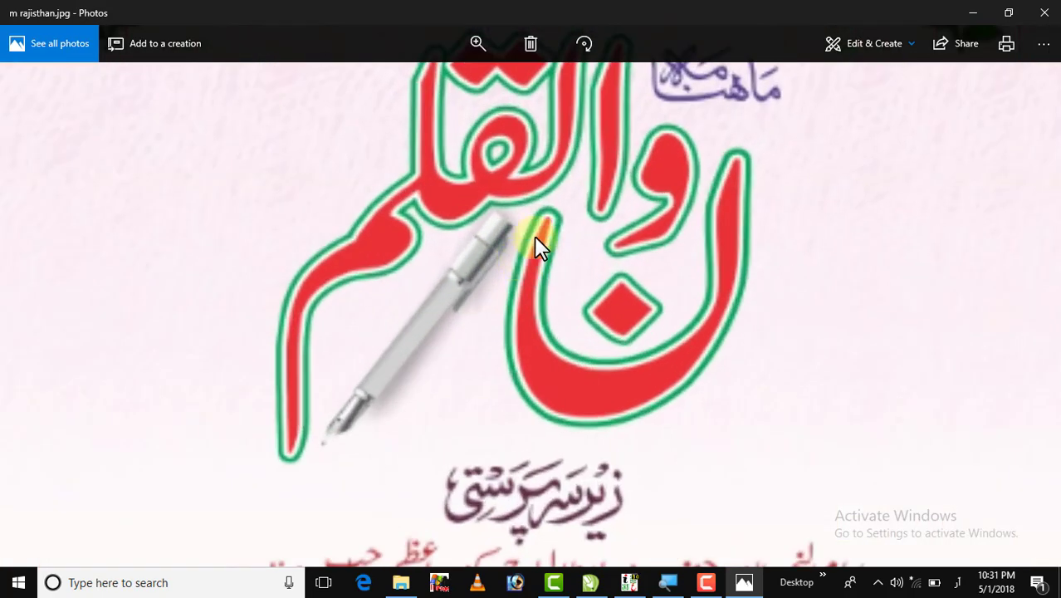
drag(539, 196, 539, 267)
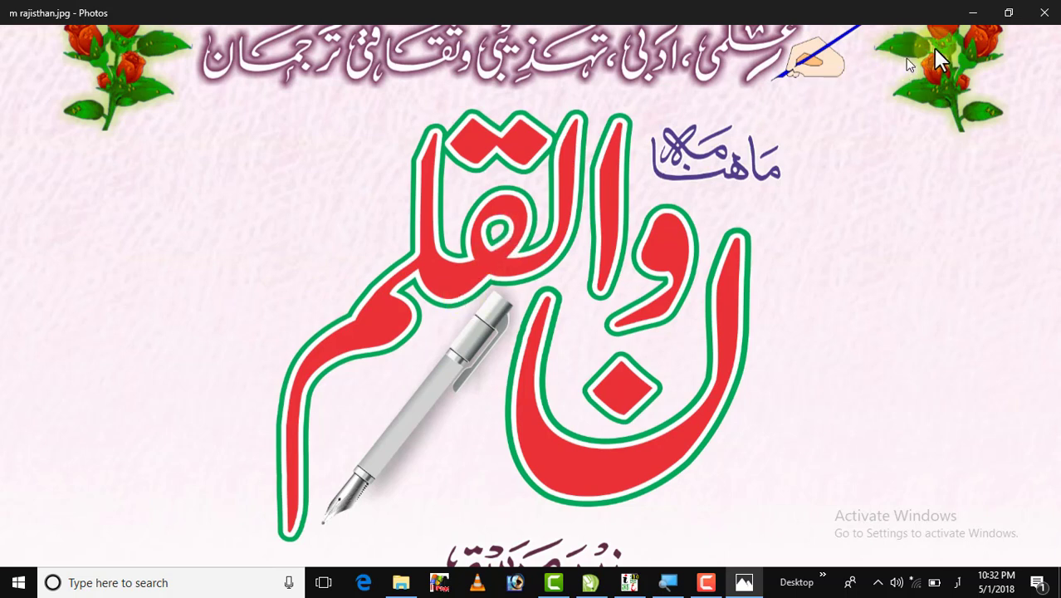
Close Photos and type the name as artistic text on the left of the CorelDRAW page.
click(1046, 11)
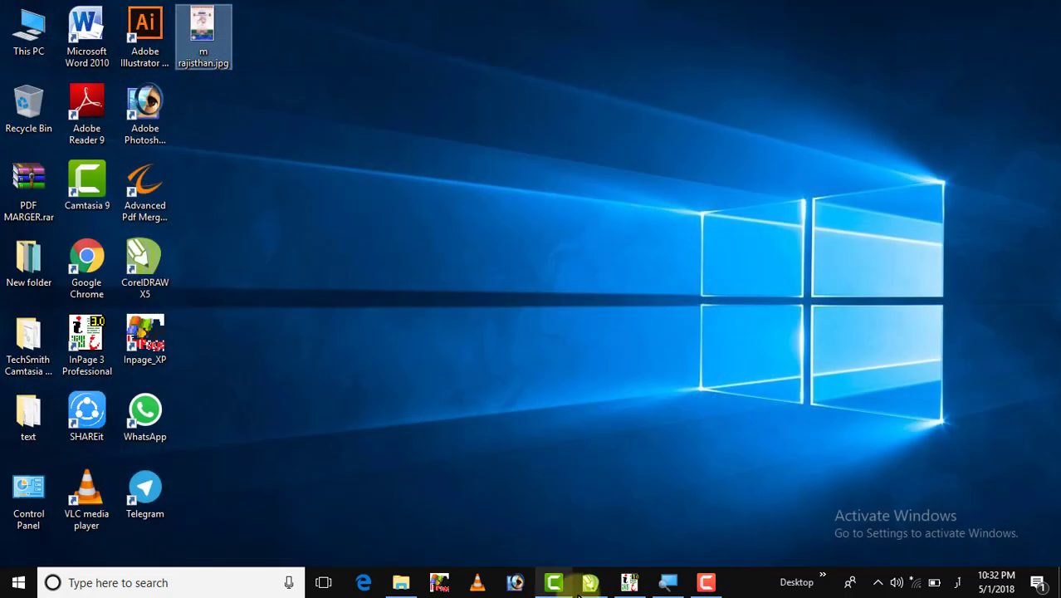
click(589, 582)
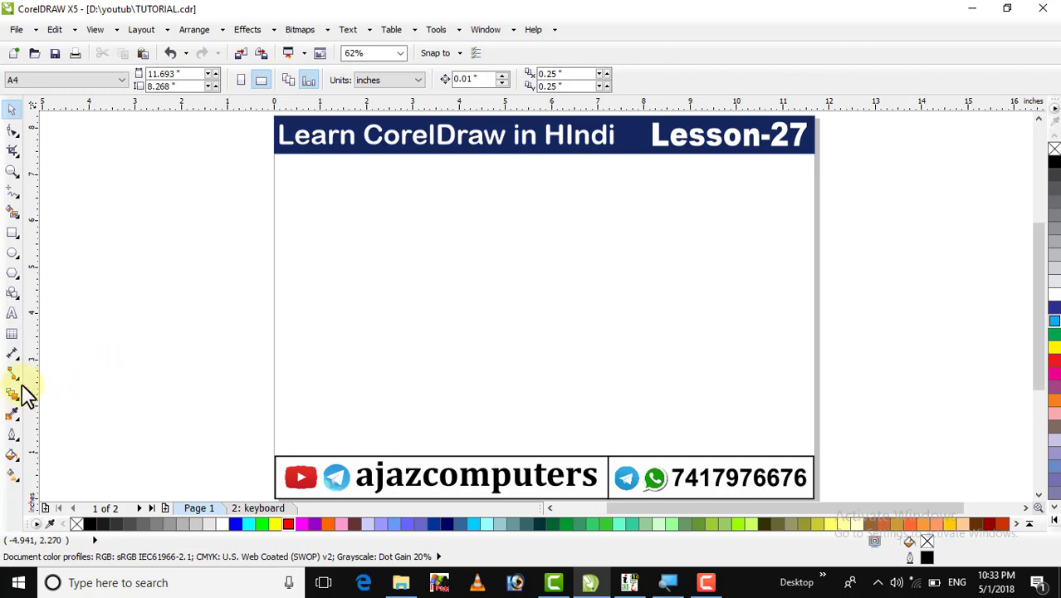
click(12, 316)
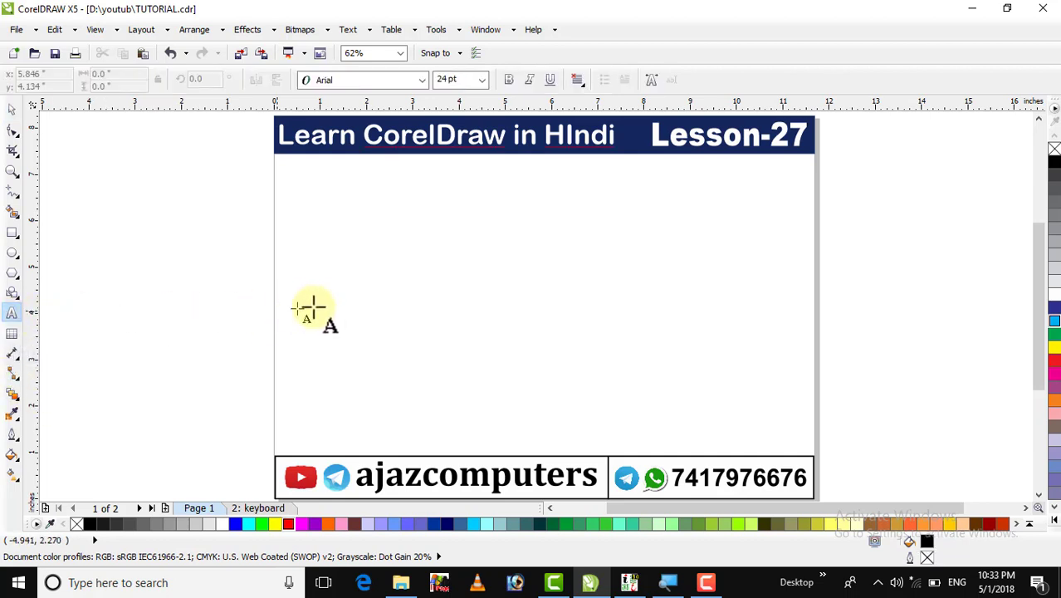
click(343, 259)
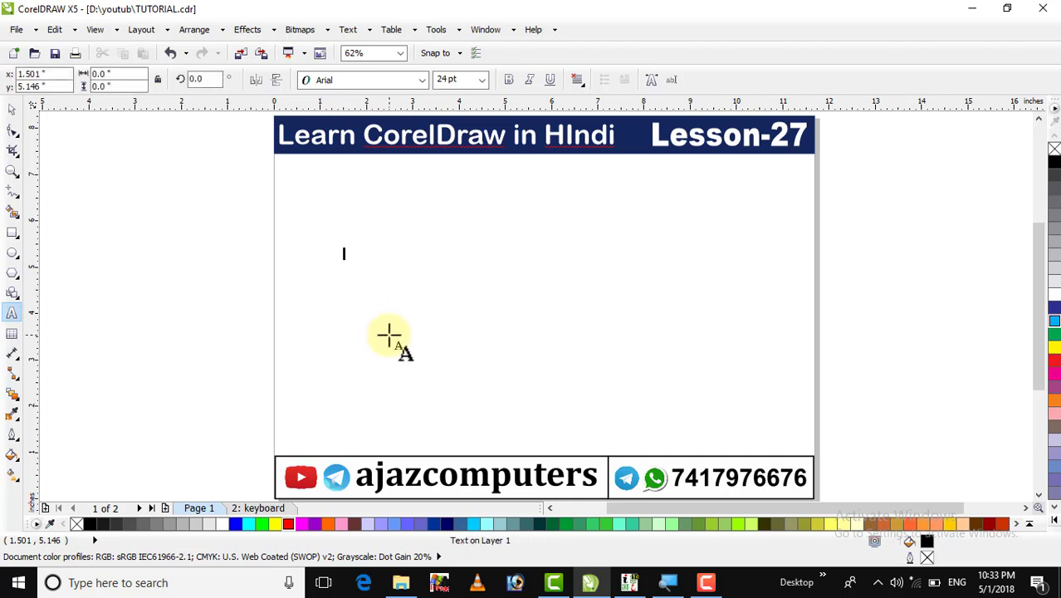
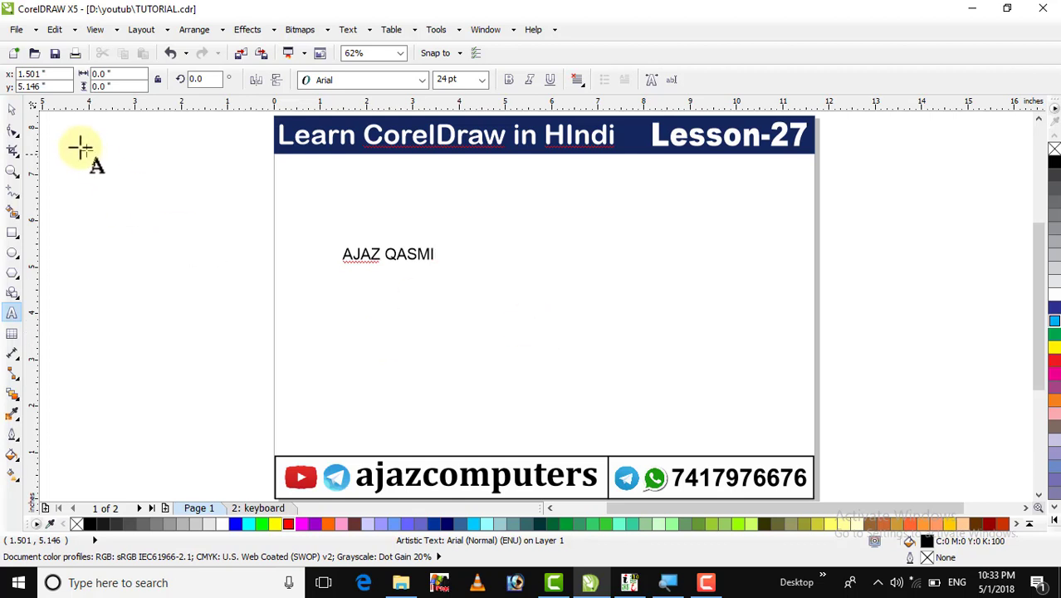
Scale the name text up to about 218.74 pt.
click(11, 108)
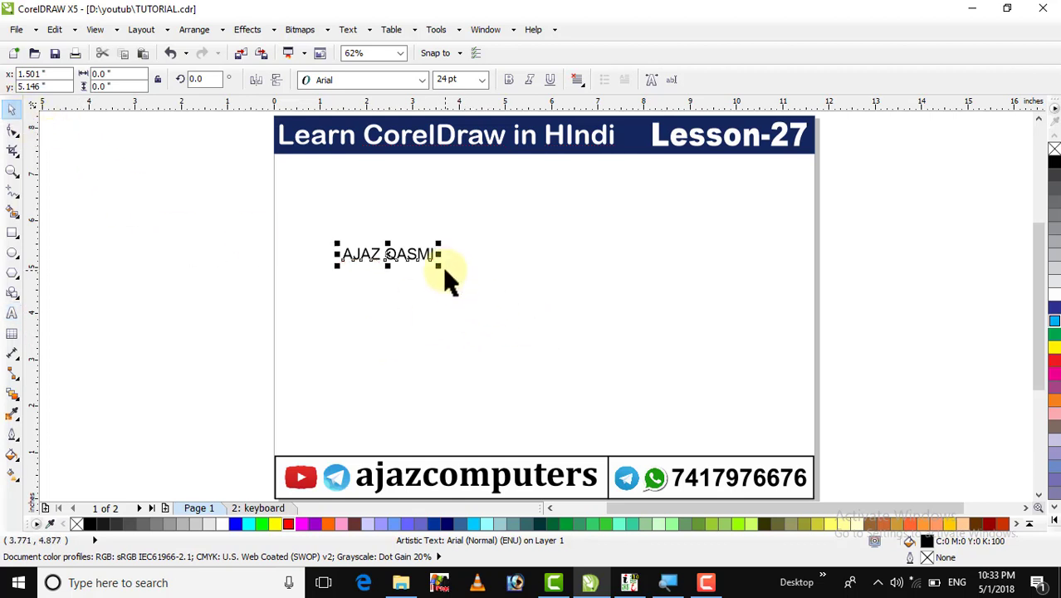
drag(438, 266, 806, 423)
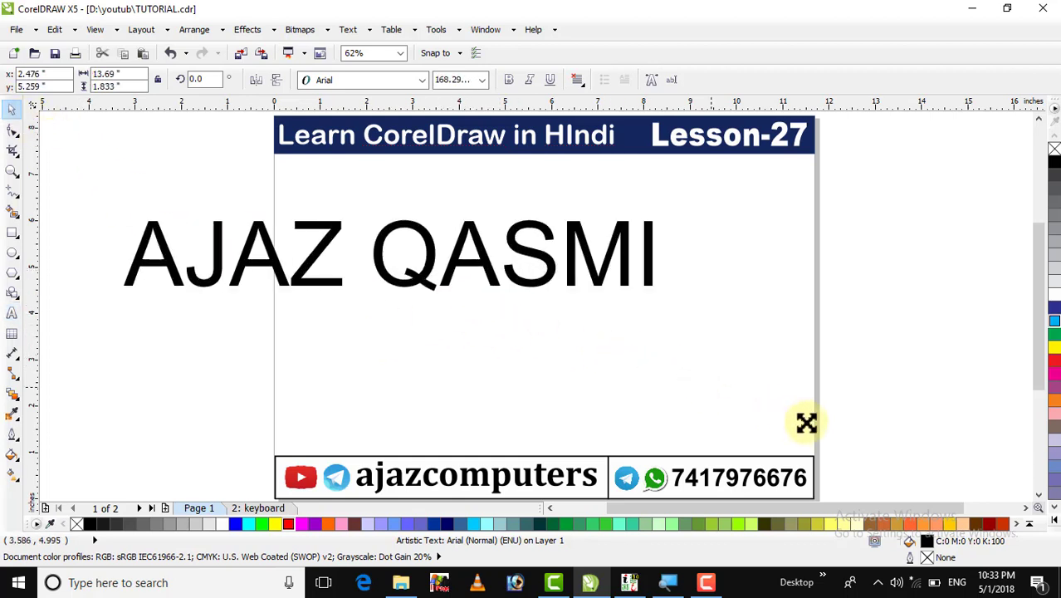
drag(539, 267, 667, 332)
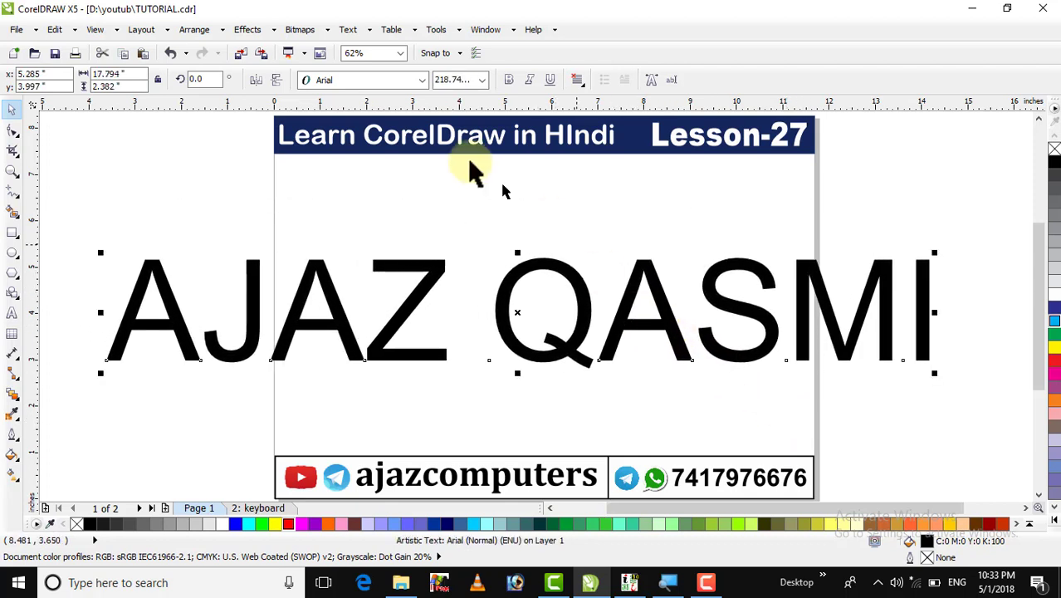
click(375, 83)
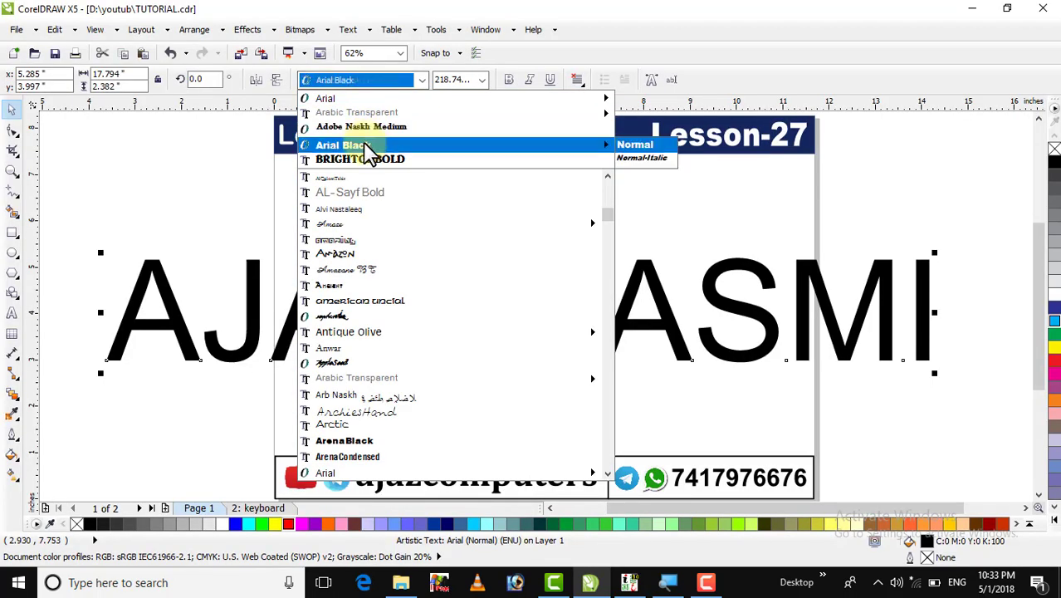
Set the name text in Arial Black, centre it across the page, and fill it yellow.
click(365, 142)
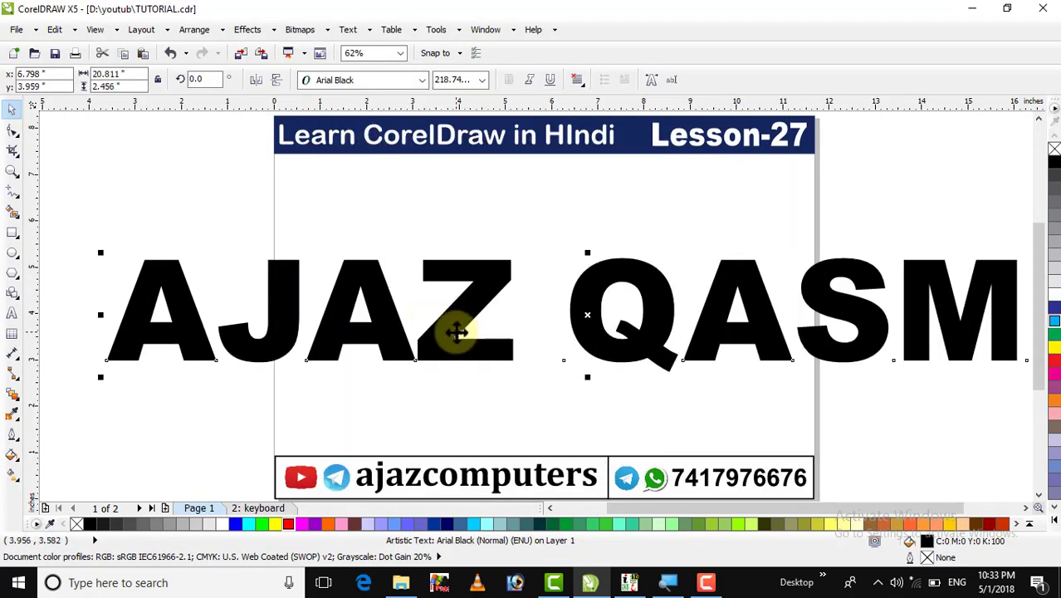
drag(455, 332, 415, 320)
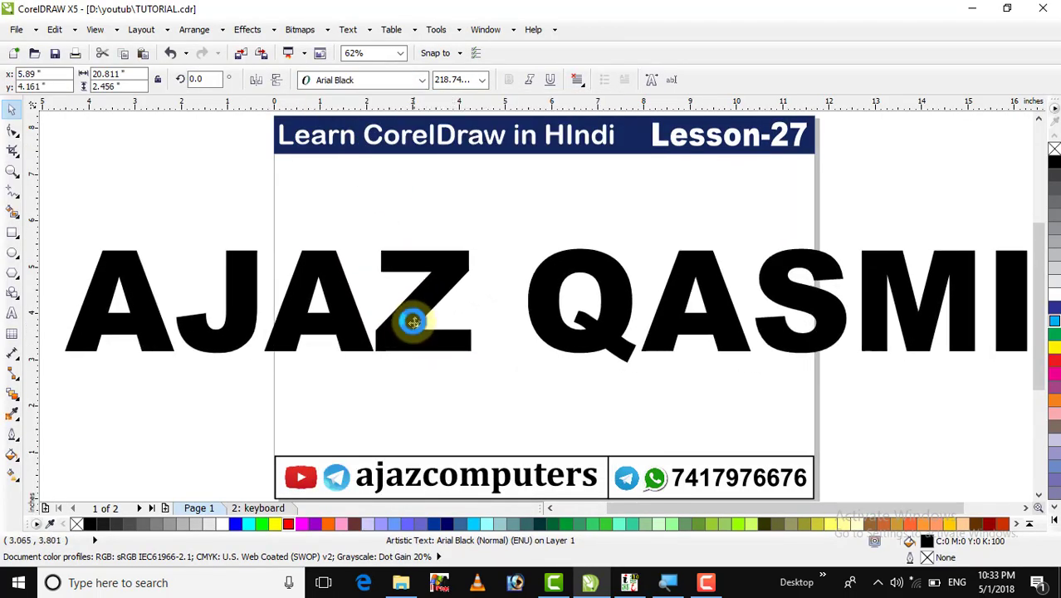
key(F4)
click(890, 162)
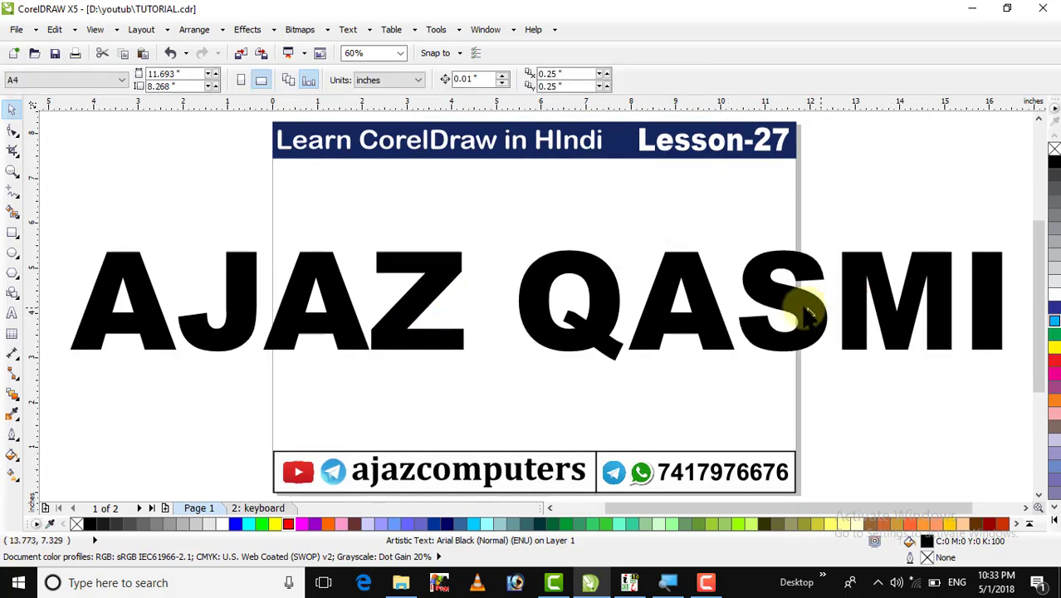
click(801, 306)
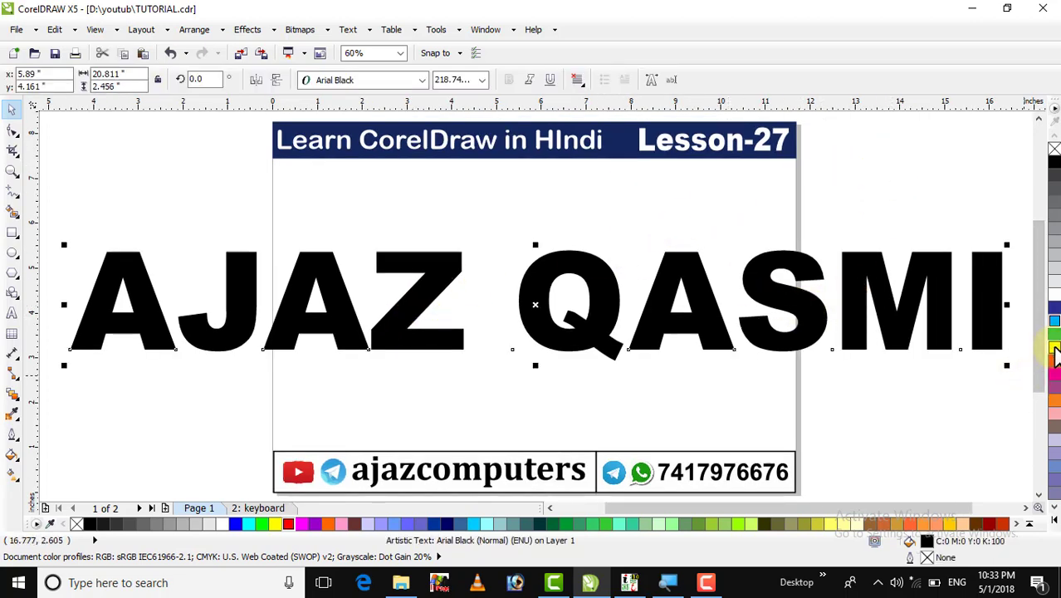
click(1054, 347)
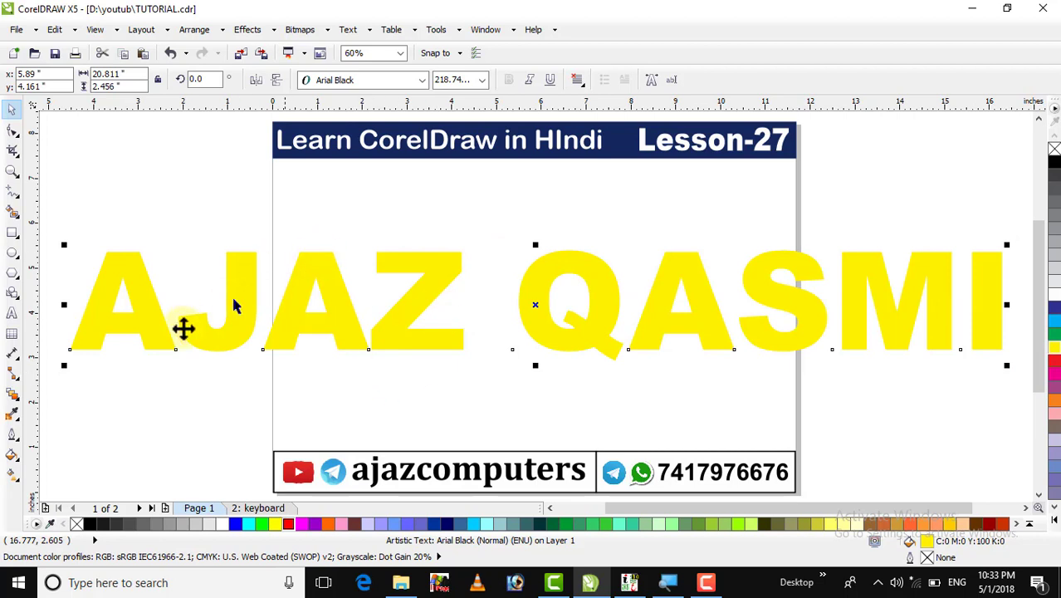
Give the name text a 12.0 pt crimson outline, with the width in points.
click(12, 432)
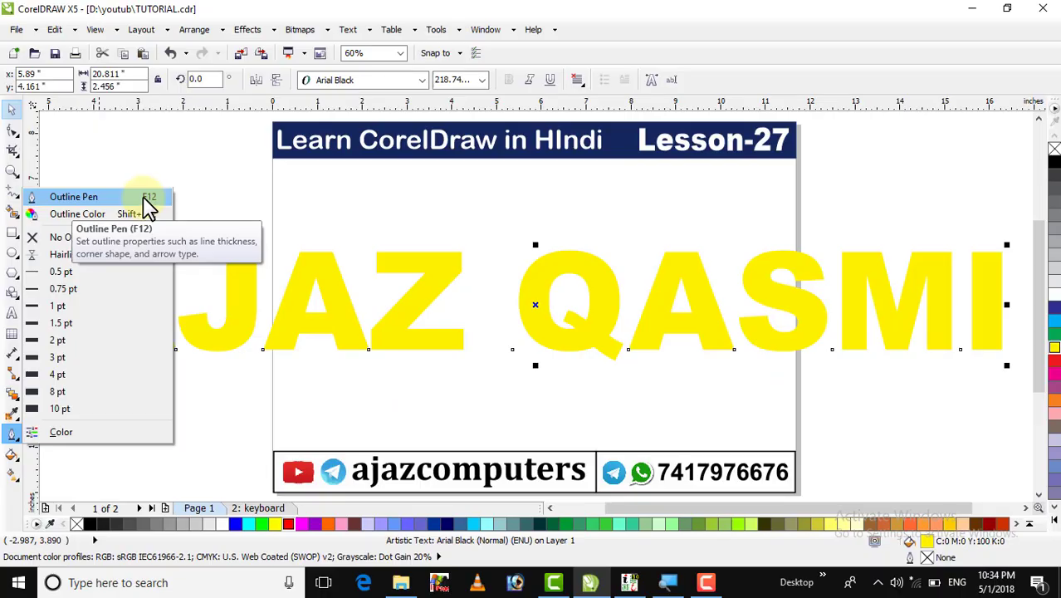
click(143, 197)
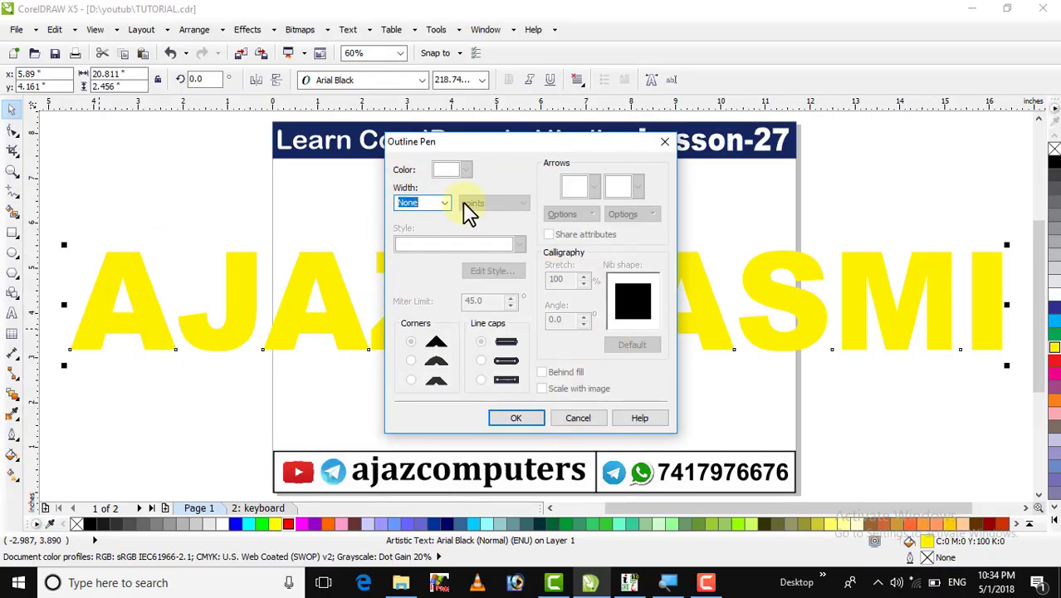
click(444, 205)
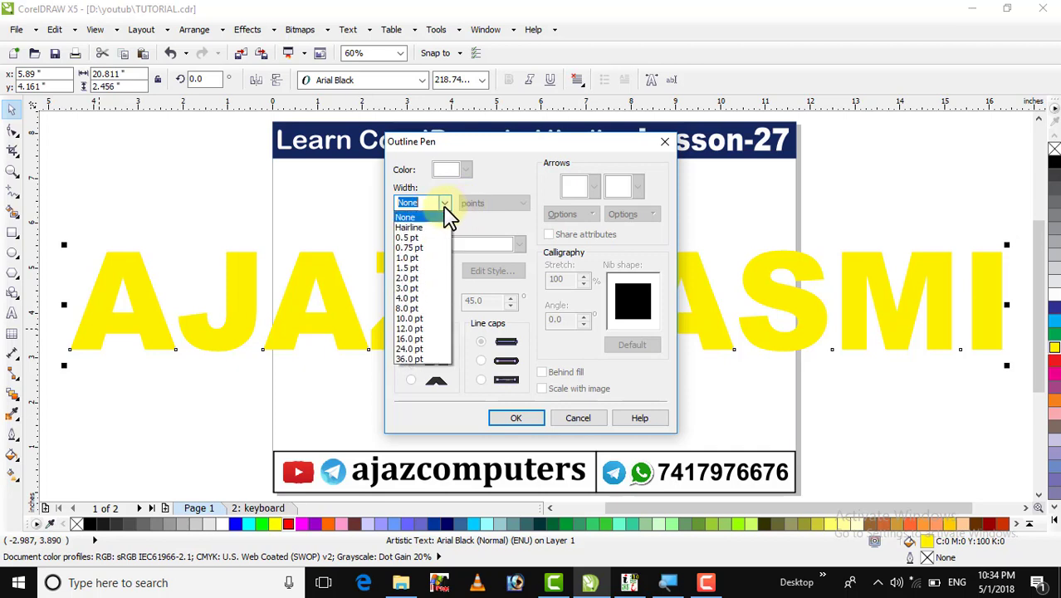
click(416, 330)
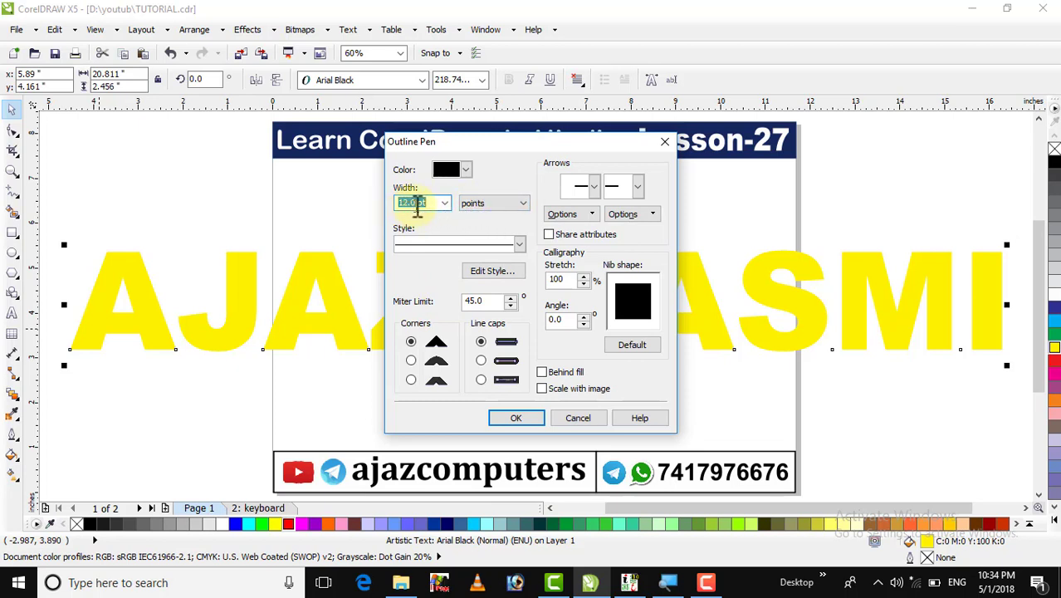
click(471, 203)
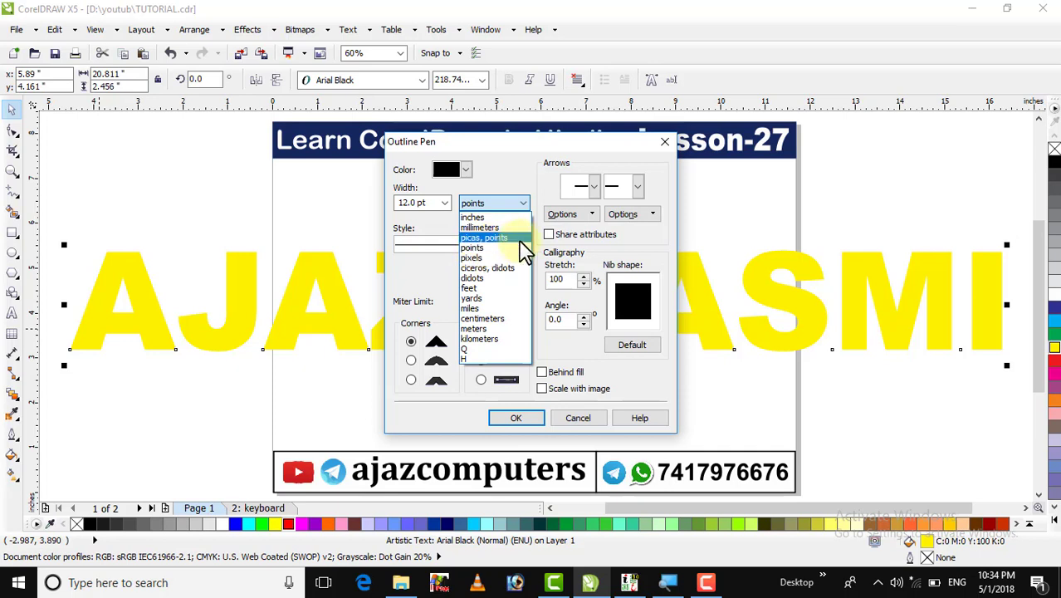
click(494, 248)
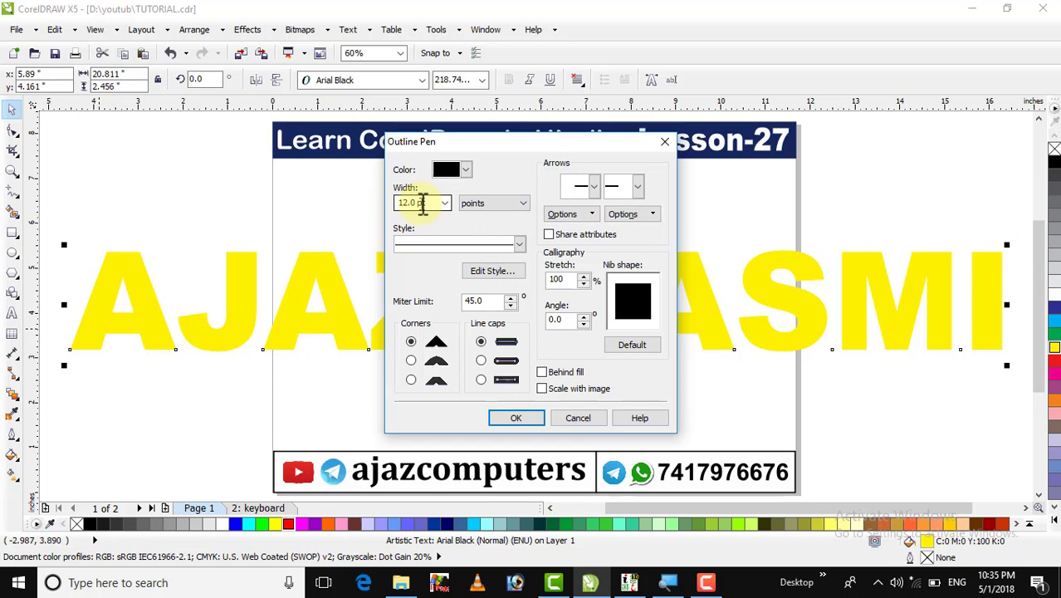
click(465, 171)
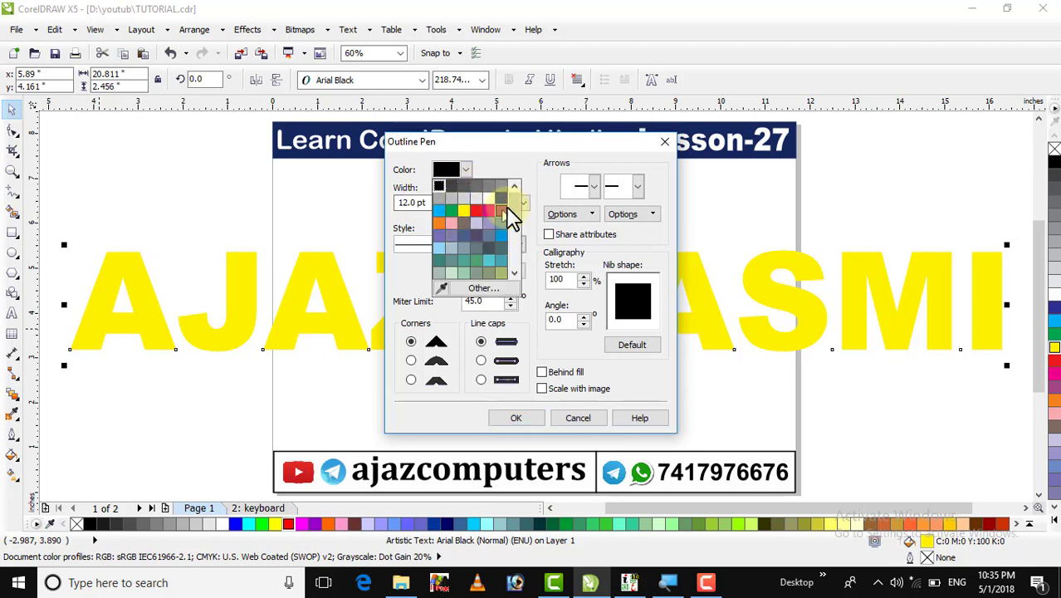
drag(514, 206, 517, 259)
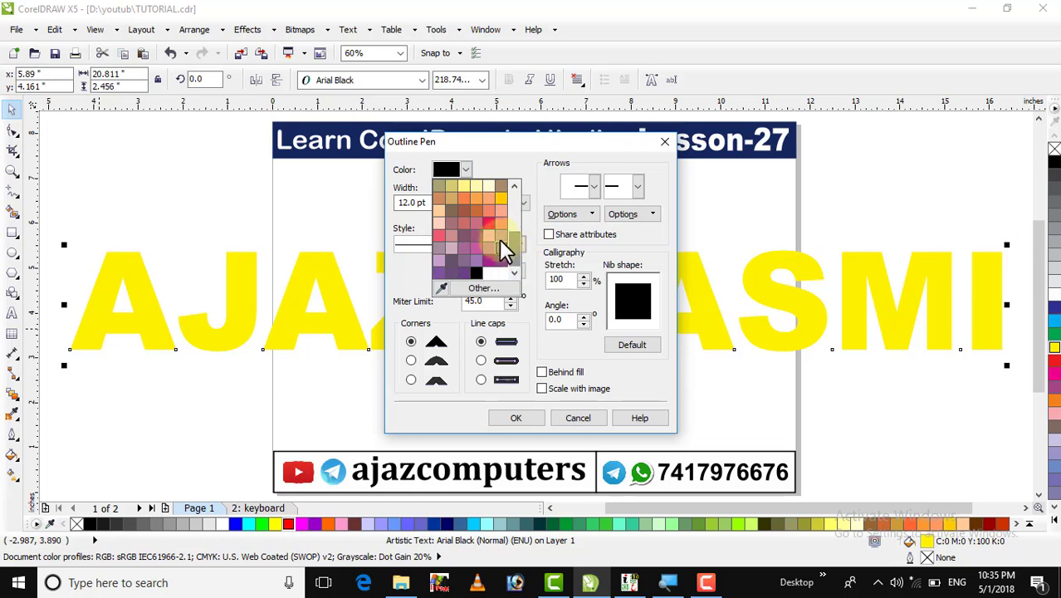
click(489, 222)
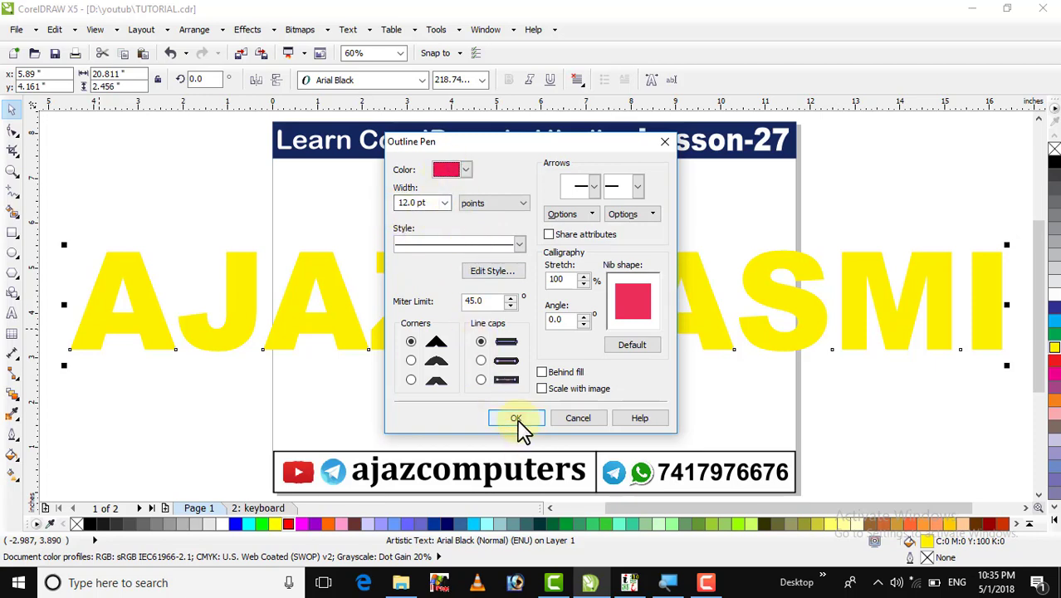
click(515, 418)
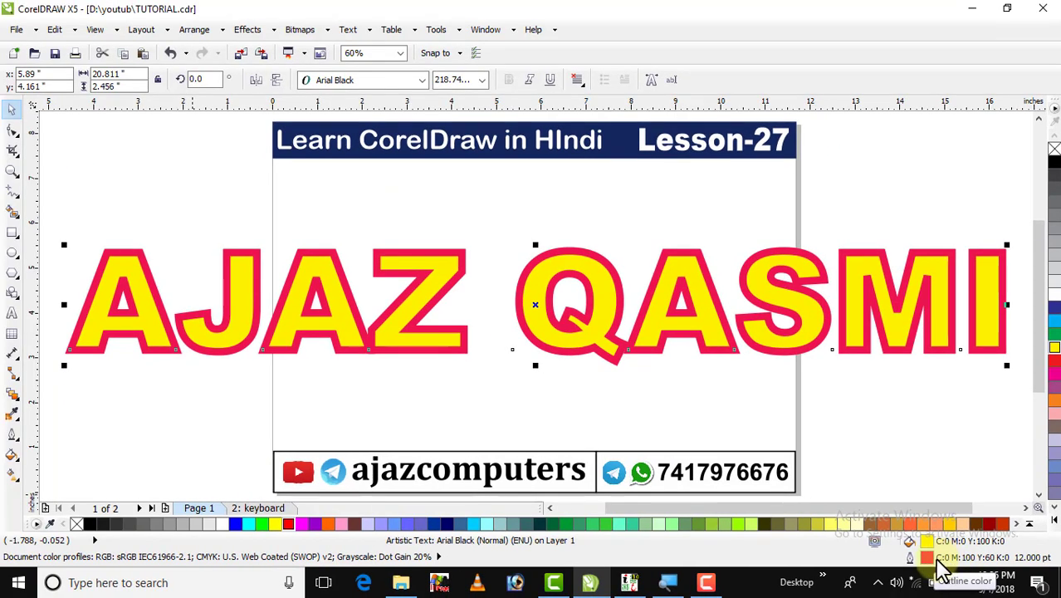
Change the text outline to a long-dash line style.
double_click(932, 561)
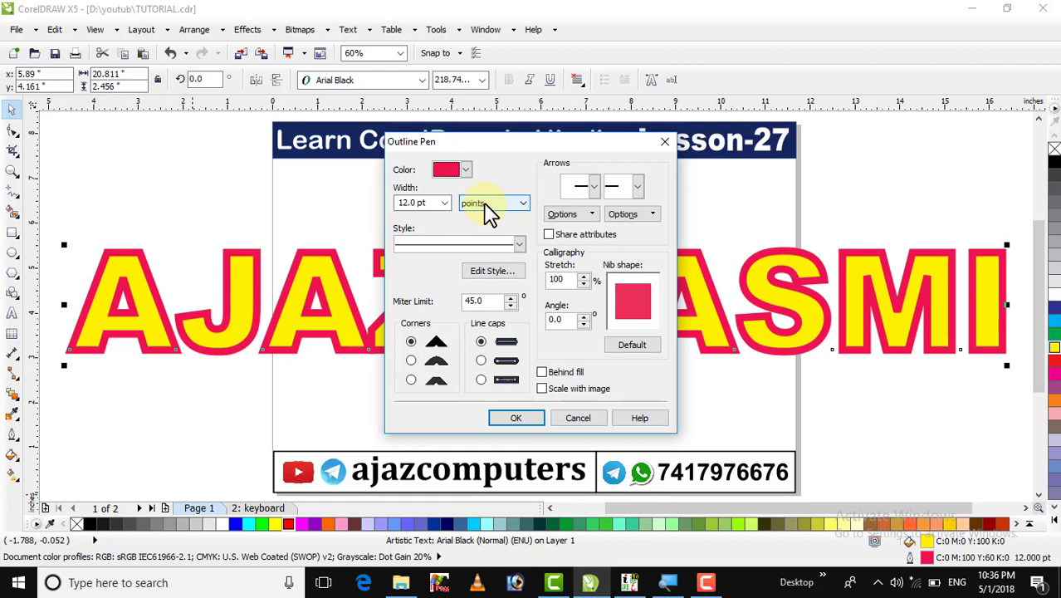
click(518, 245)
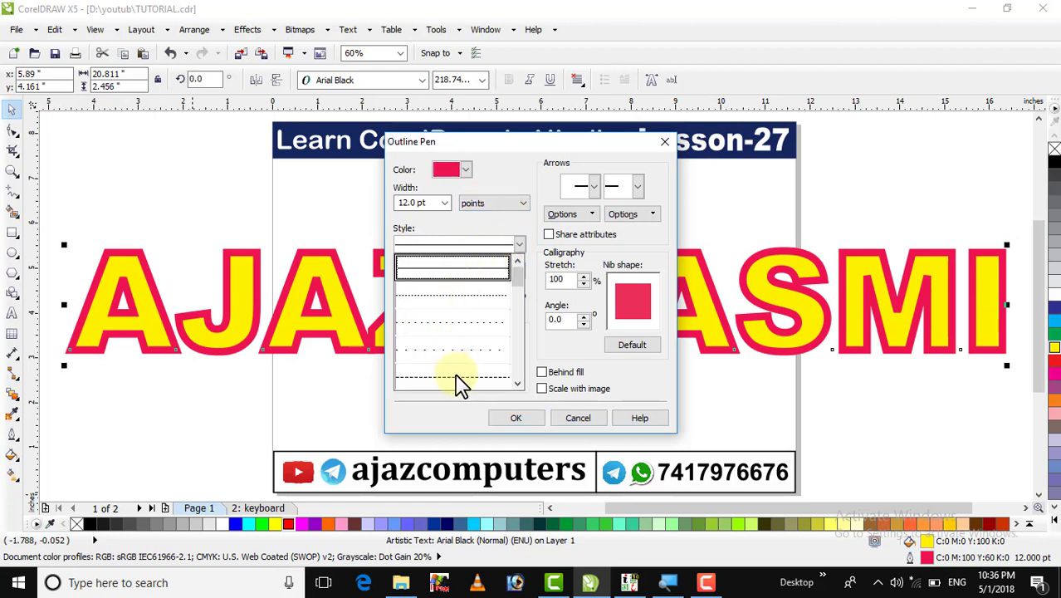
click(517, 382)
click(517, 383)
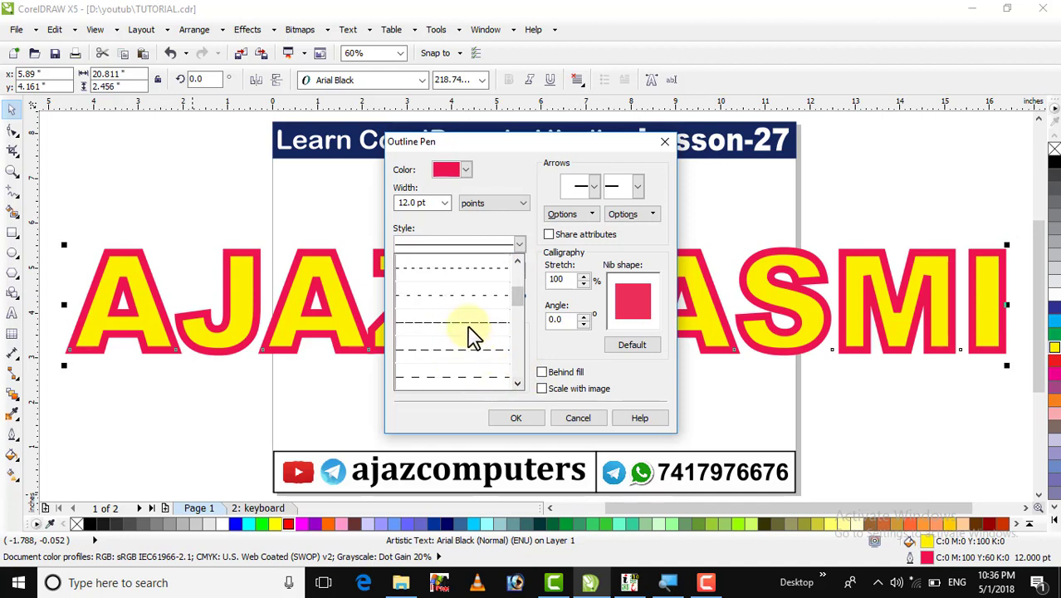
click(470, 322)
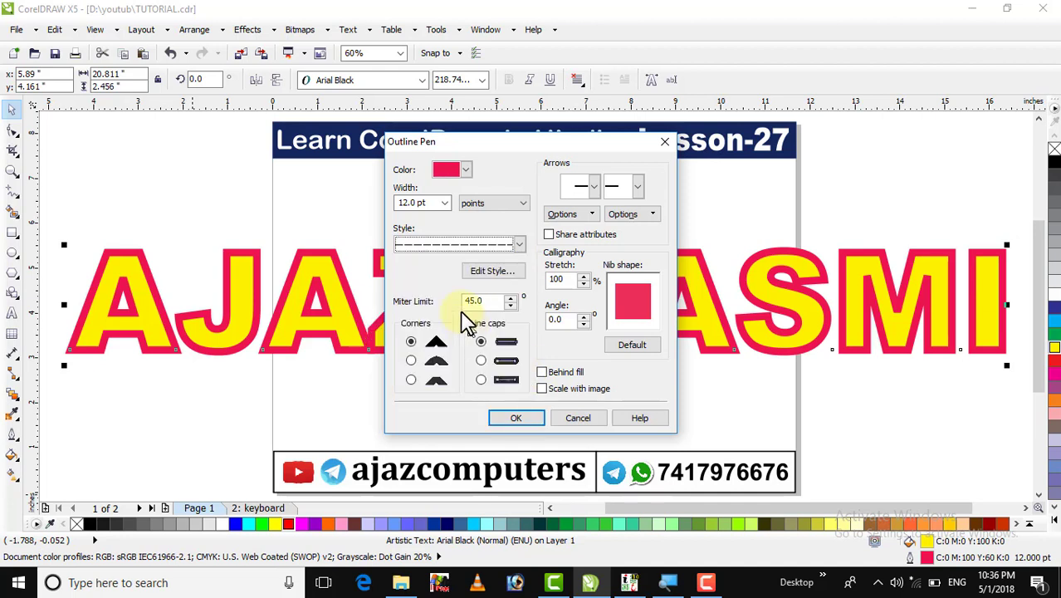
click(518, 419)
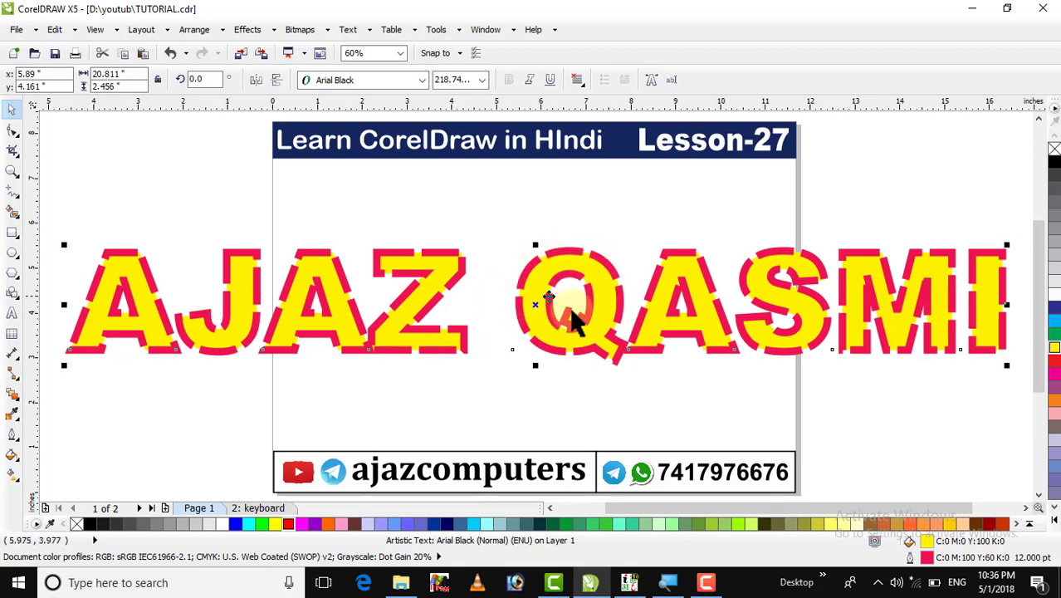
Switch the 12 pt outline back to a solid line style.
double_click(911, 557)
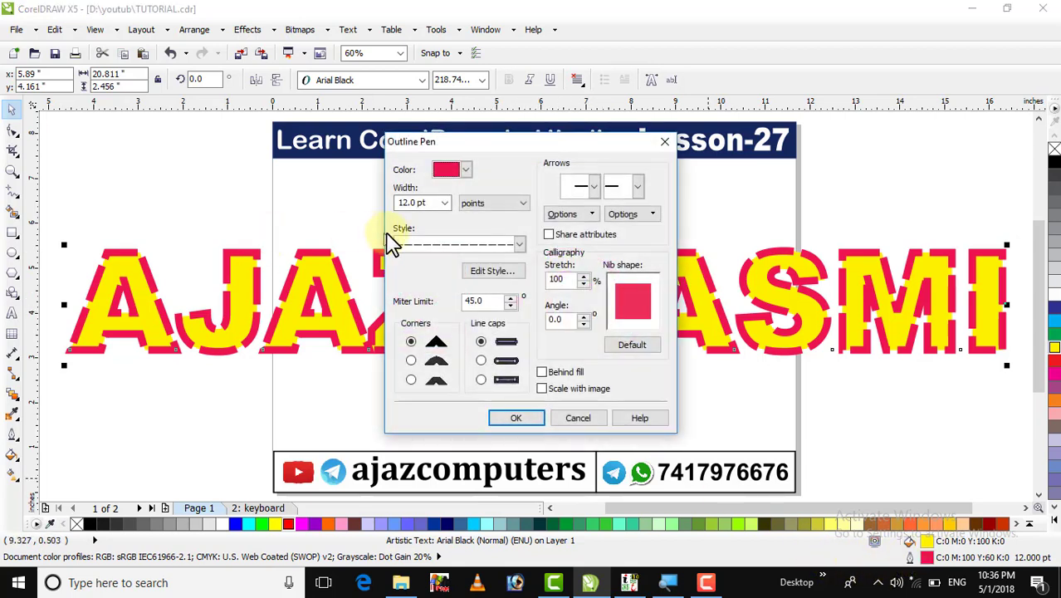
click(438, 244)
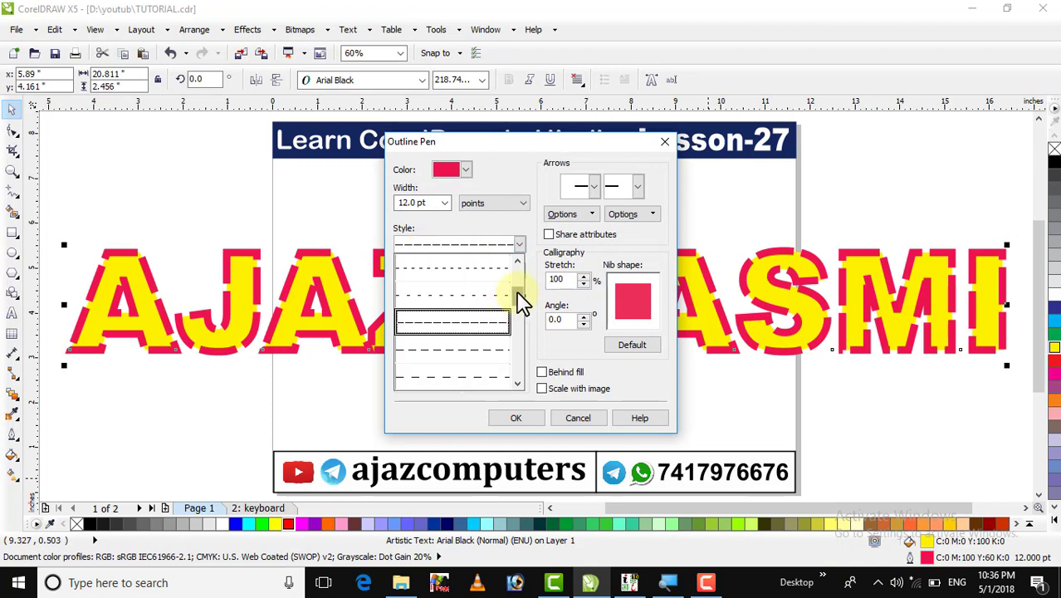
drag(517, 293, 482, 251)
click(461, 262)
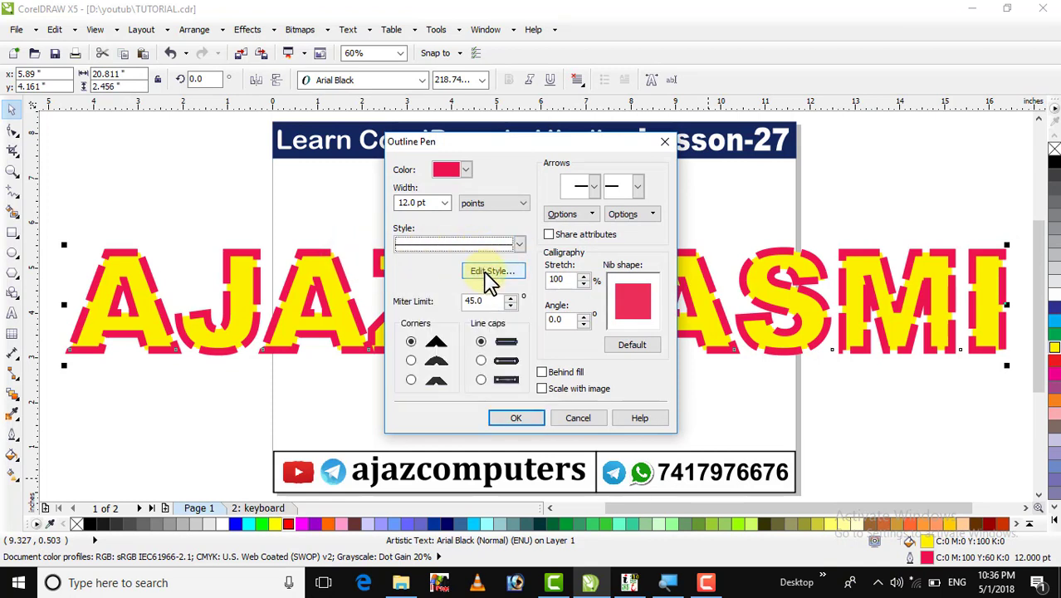
click(517, 246)
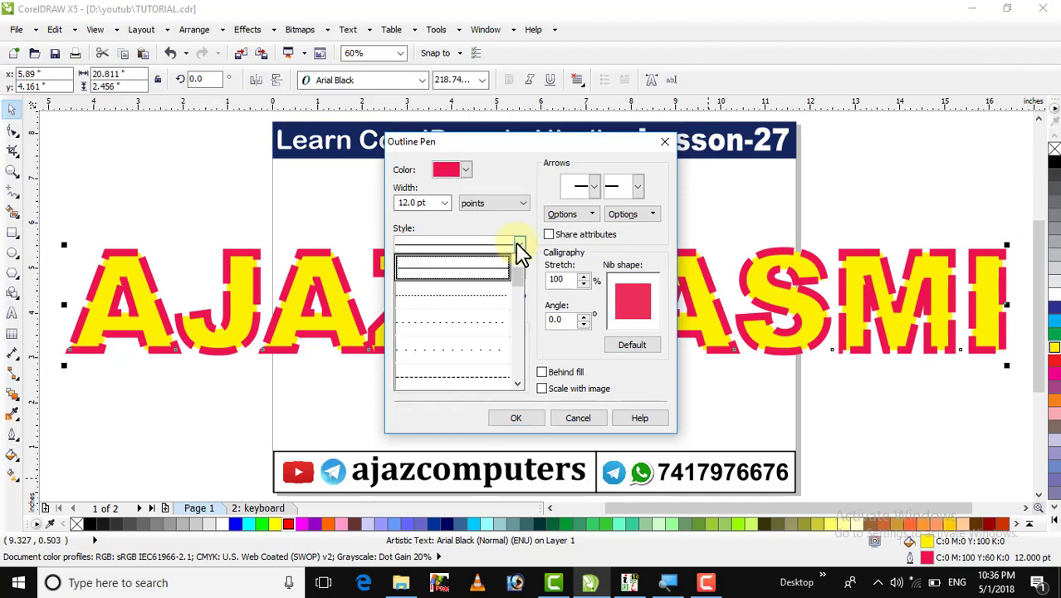
click(500, 232)
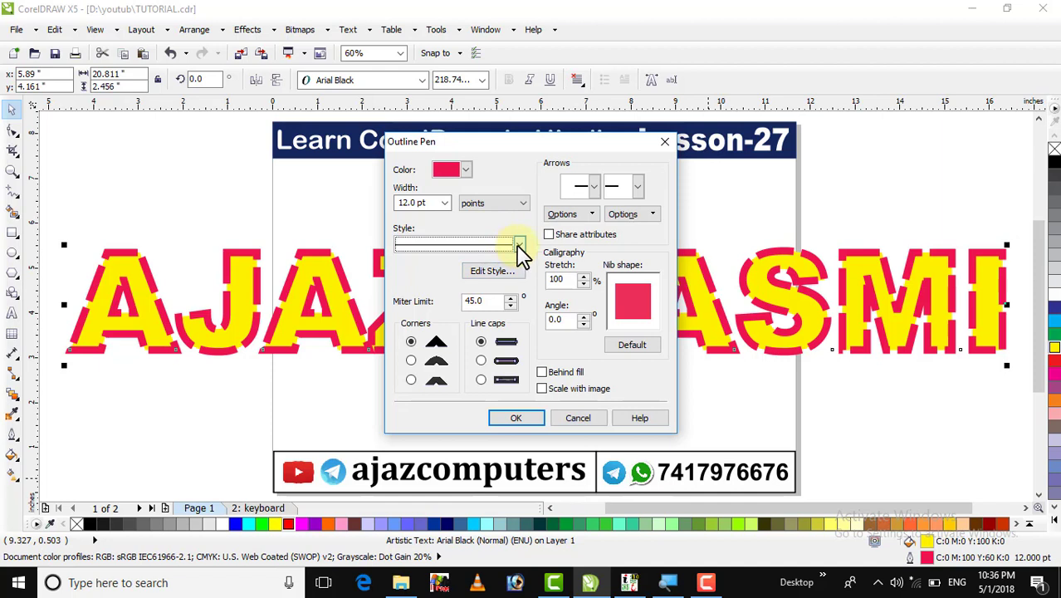
click(518, 244)
drag(519, 279, 516, 246)
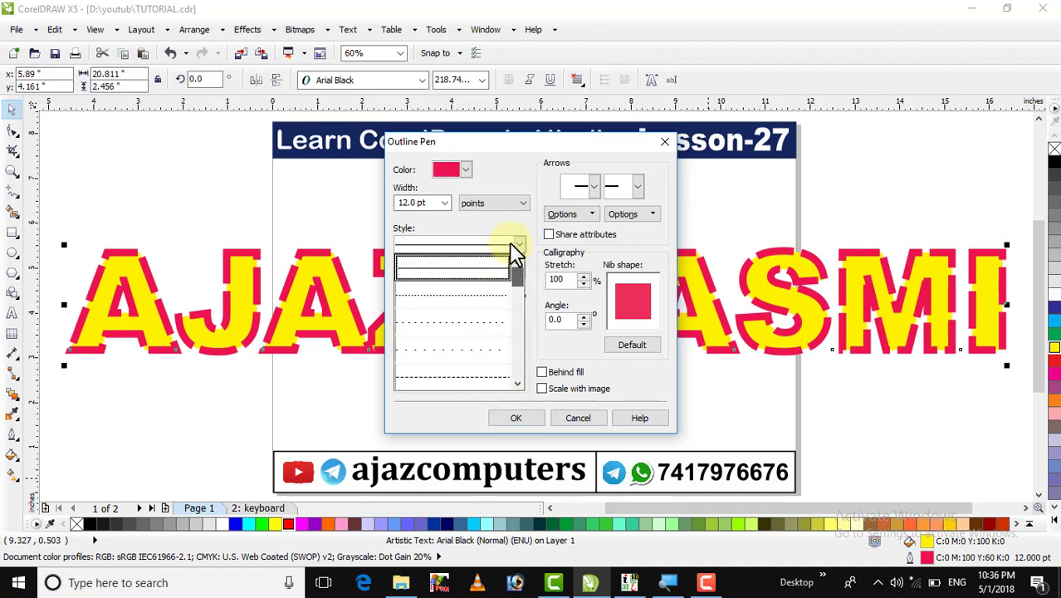
click(508, 240)
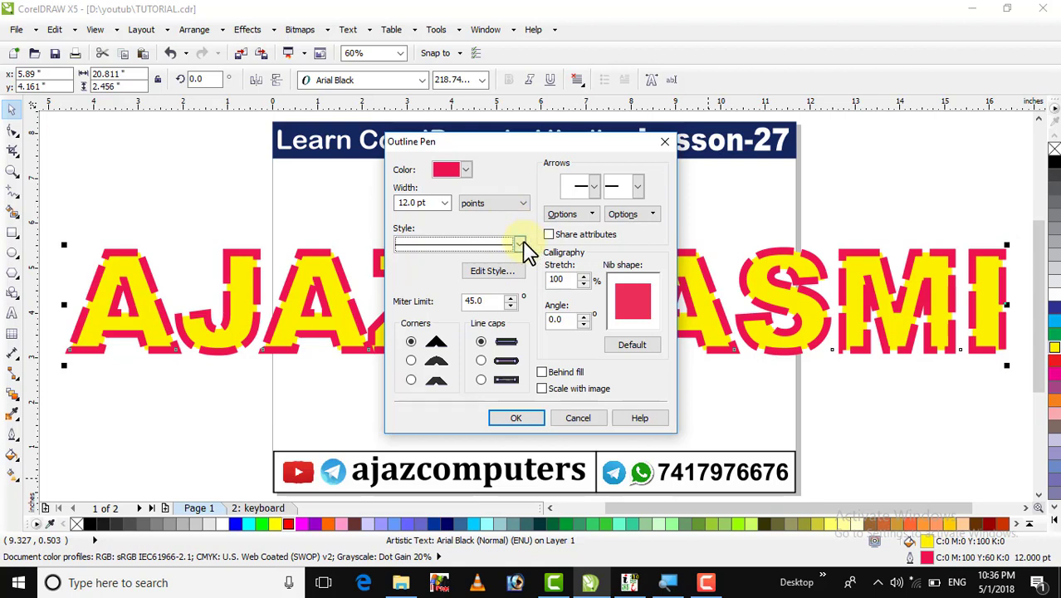
click(520, 243)
click(474, 275)
click(516, 419)
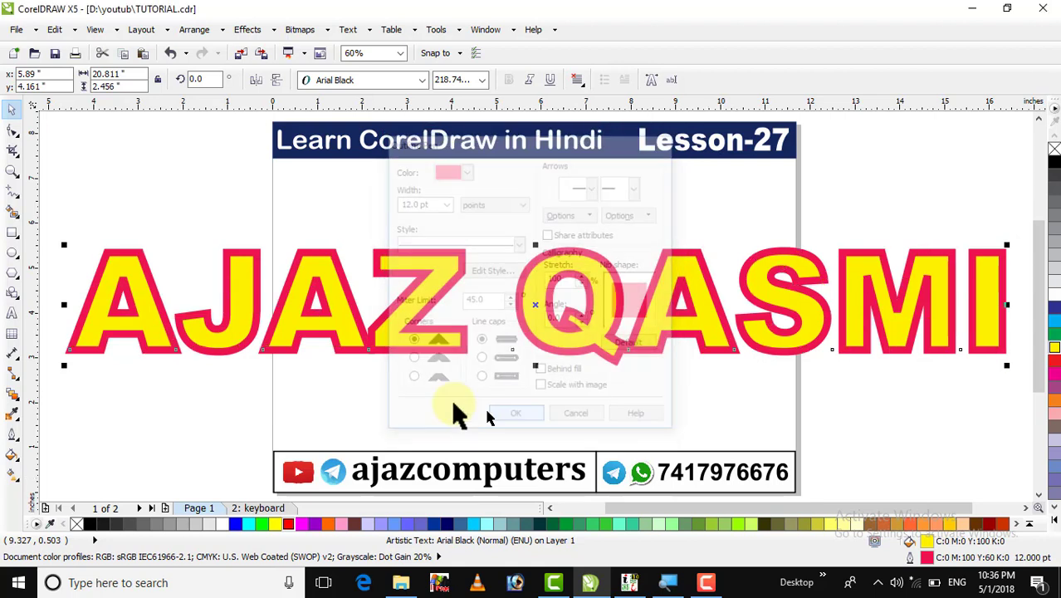
double_click(925, 556)
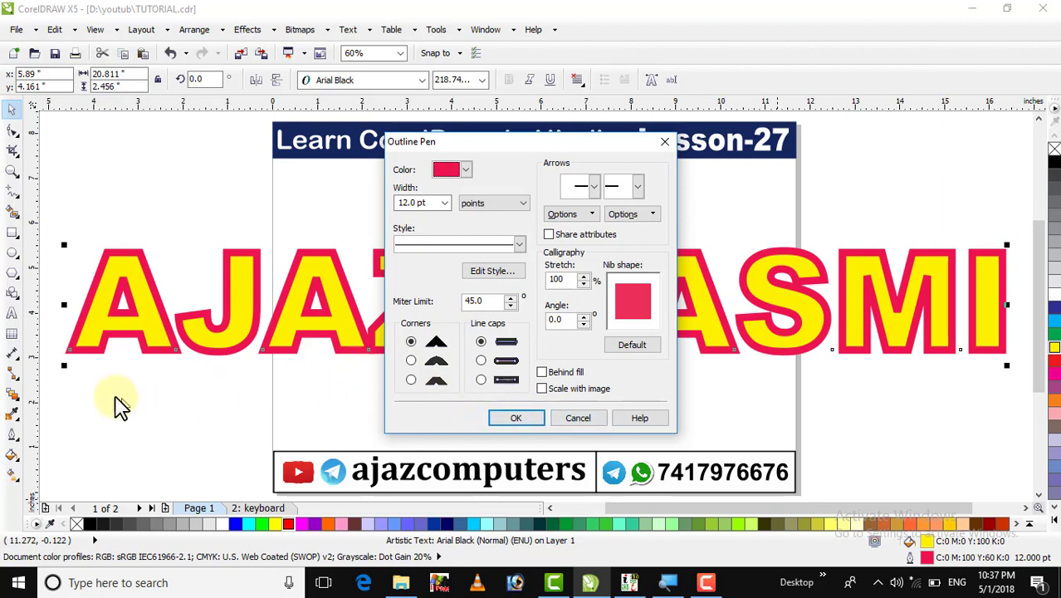
Zoom in on the first letter A of the name.
click(516, 417)
click(12, 171)
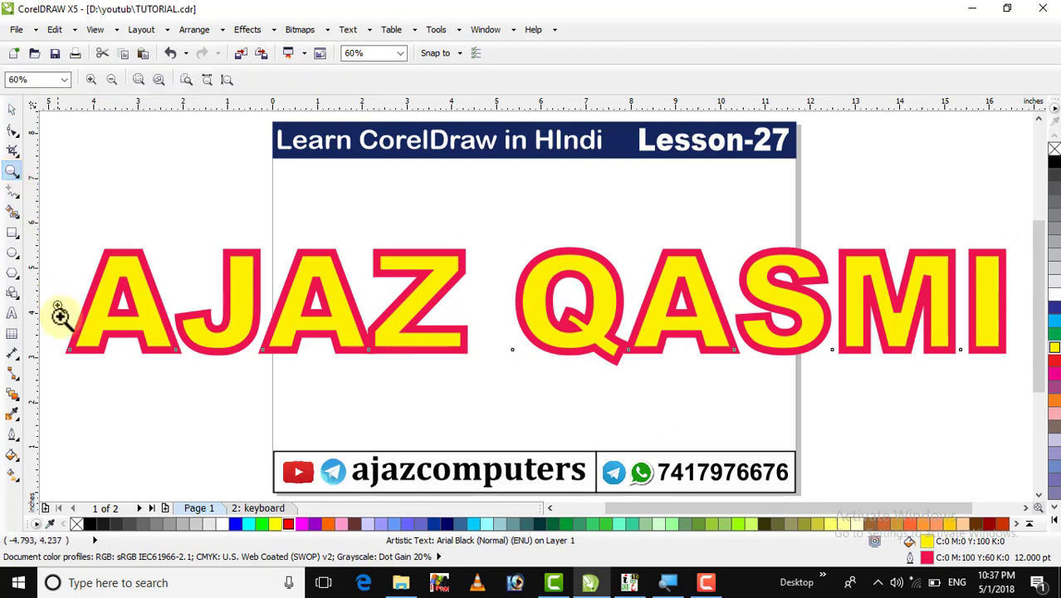
drag(50, 303, 185, 378)
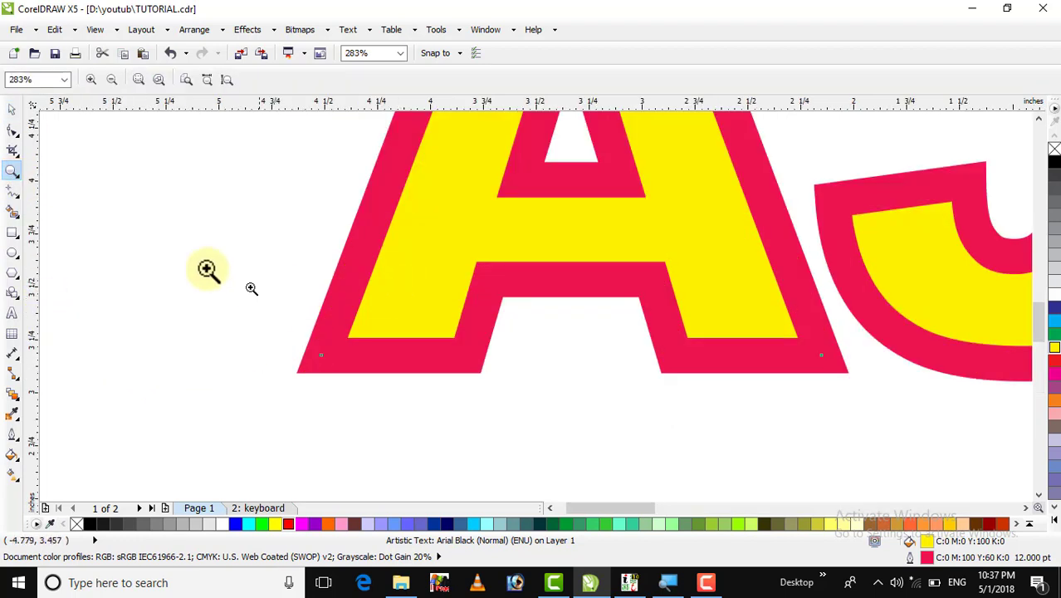
click(11, 109)
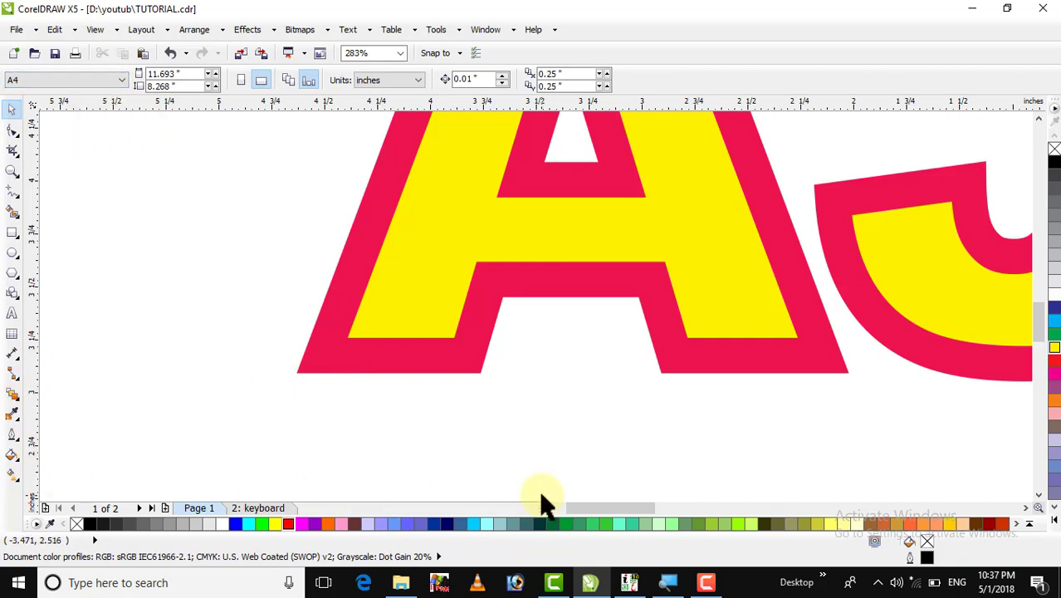
Give the text outline rounded corners.
key(F12)
click(614, 198)
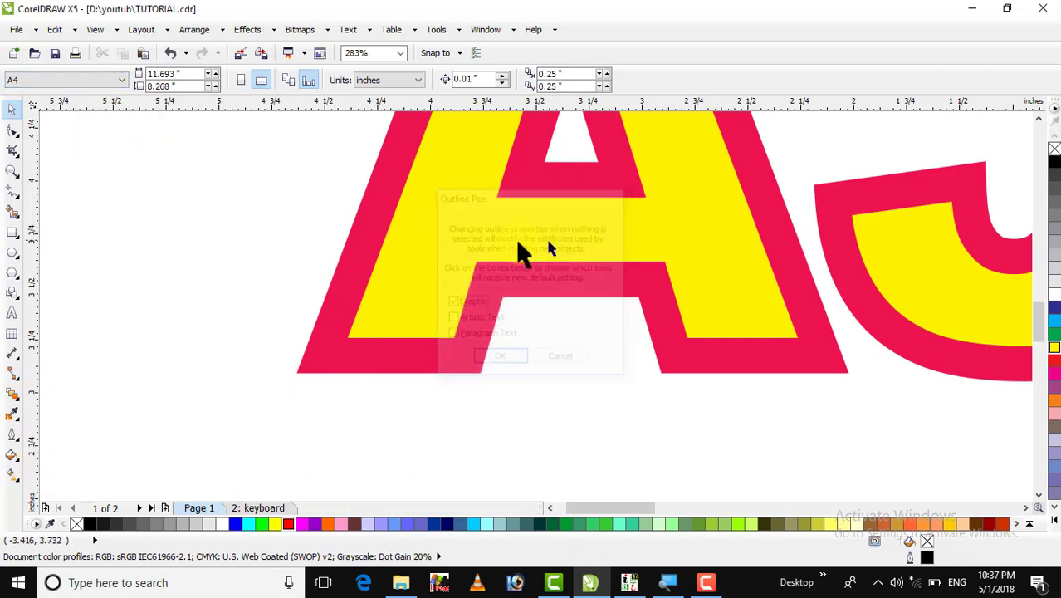
click(469, 254)
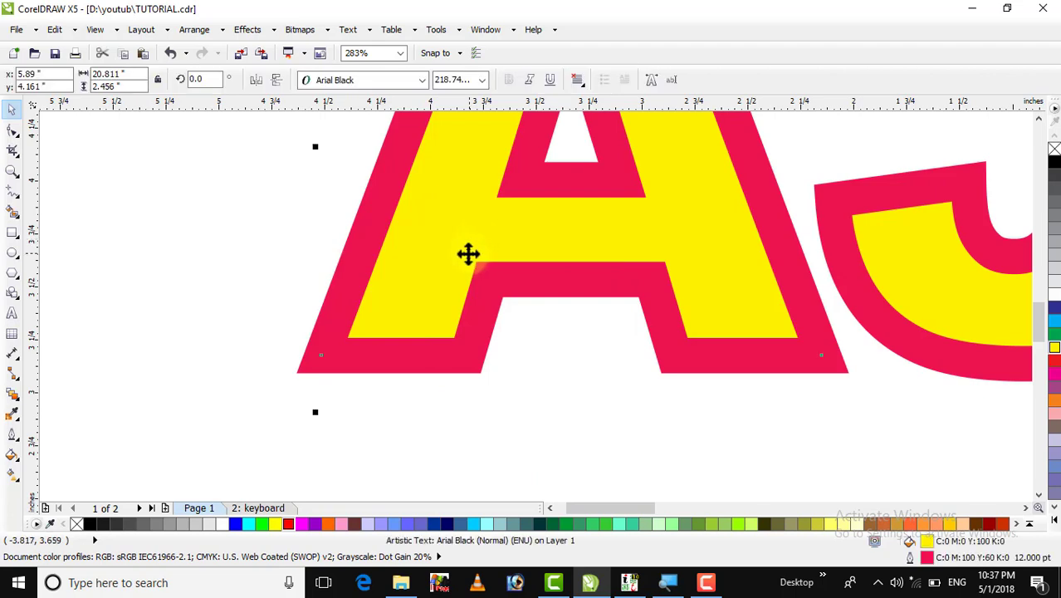
key(F12)
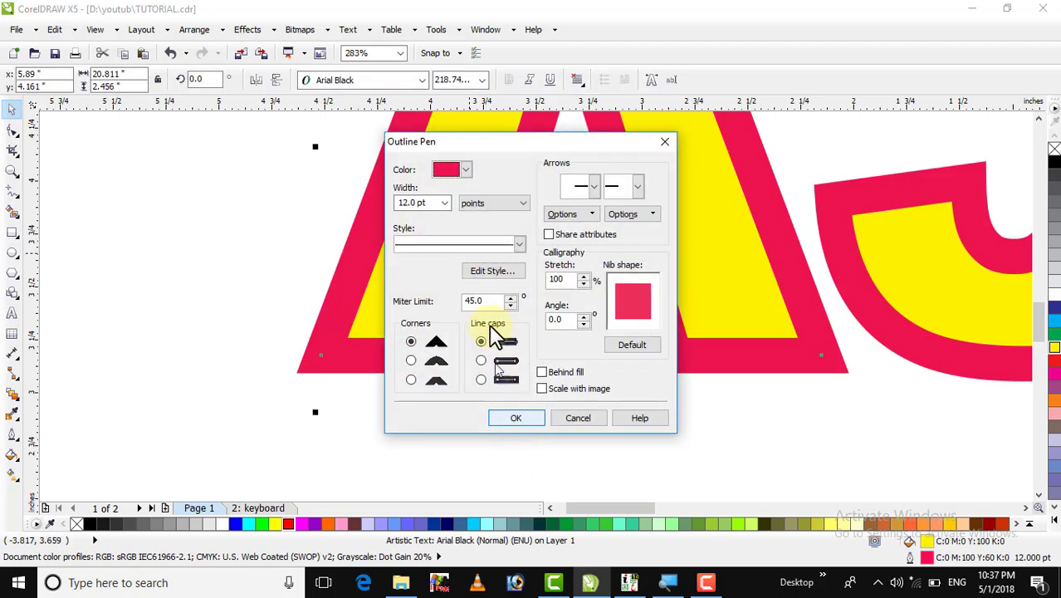
click(412, 360)
click(509, 419)
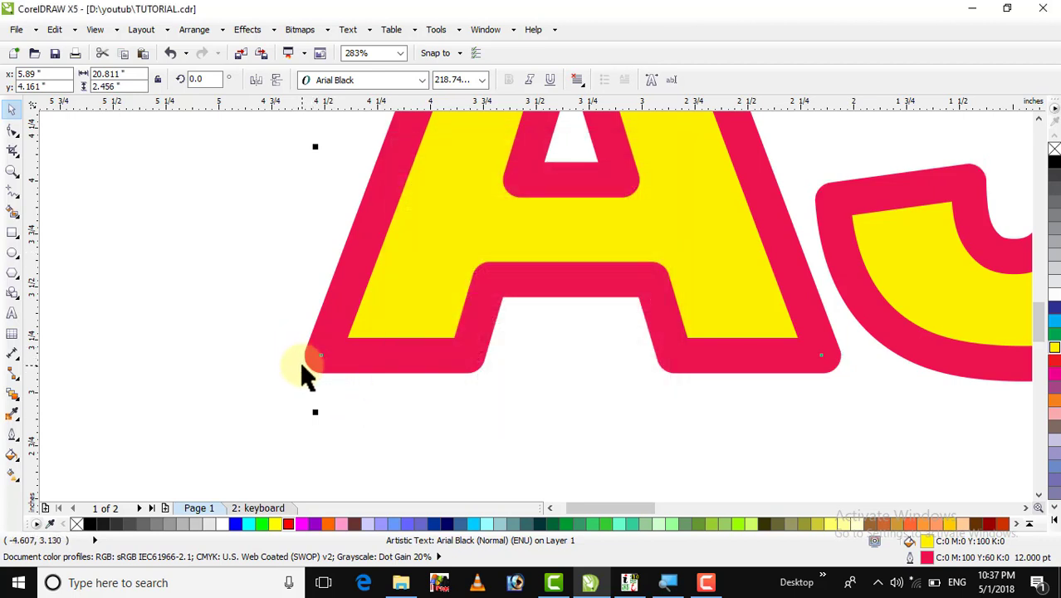
key(ctrl+z)
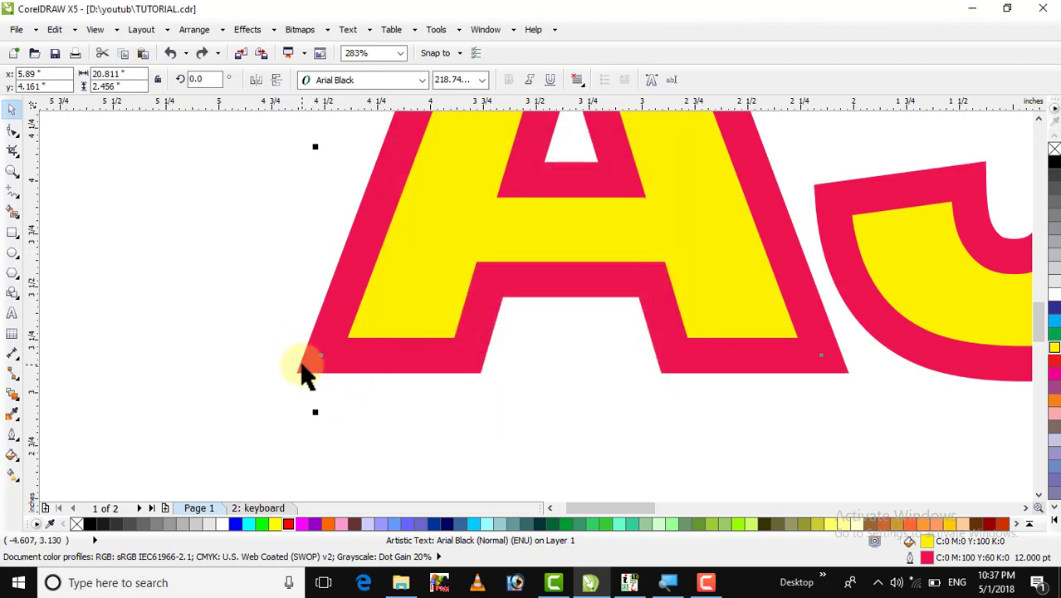
key(ctrl+shift+z)
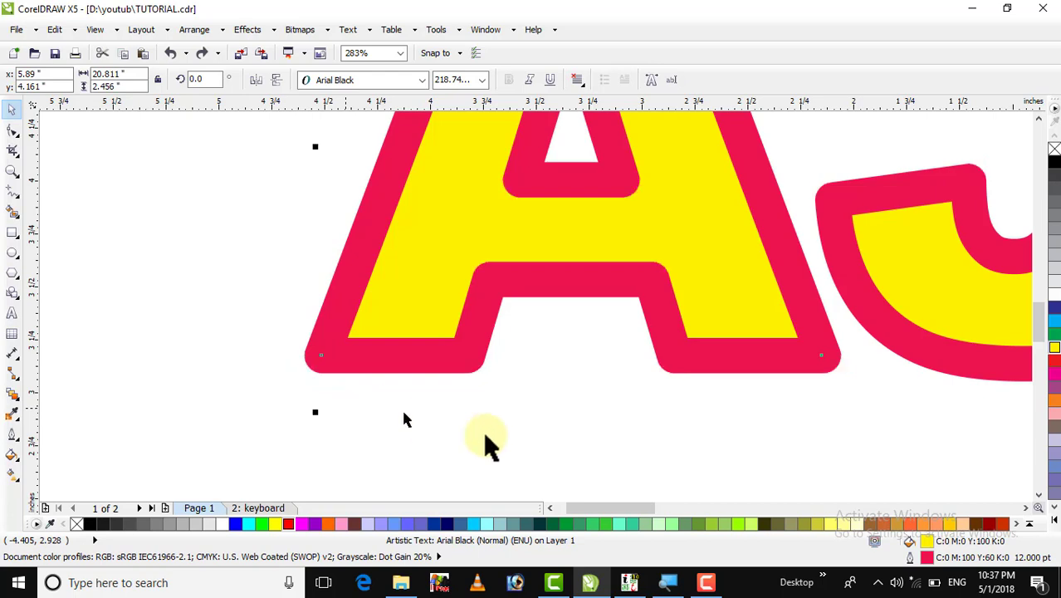
Try bevelled corners, then set the outline to sharp mitered corners.
double_click(909, 558)
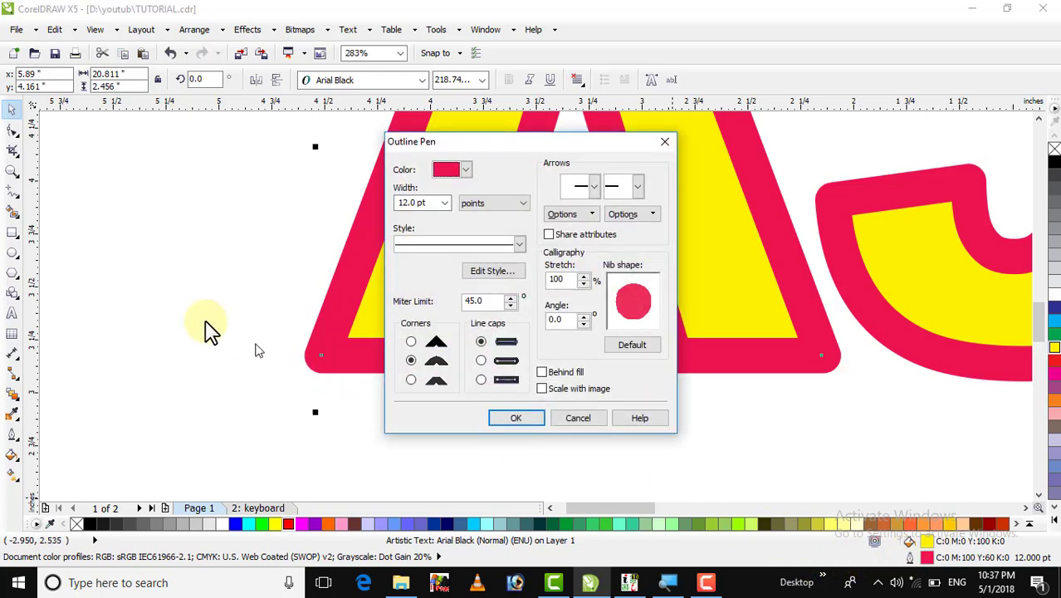
click(410, 380)
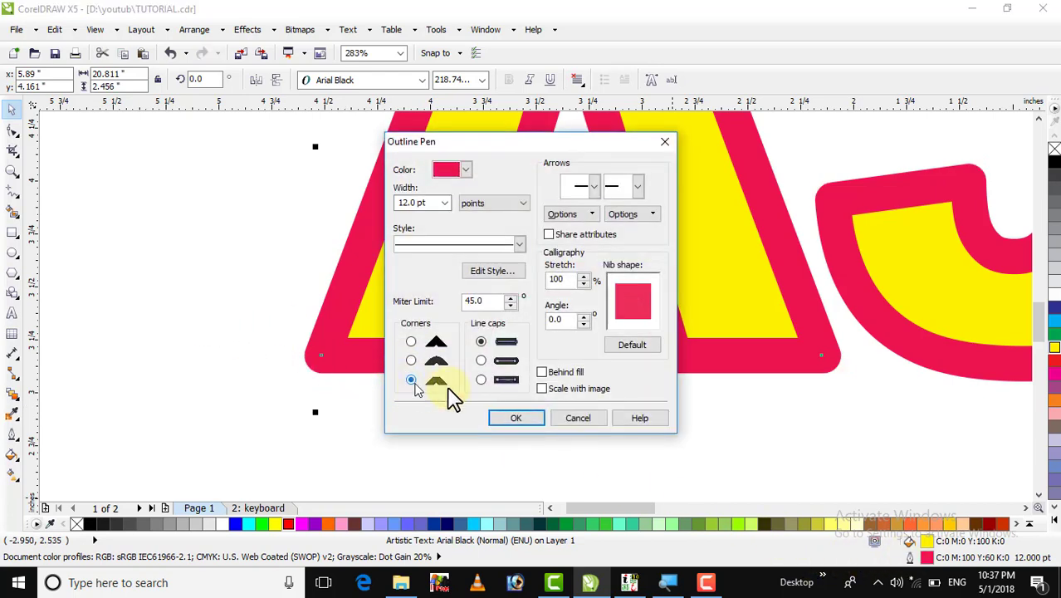
click(514, 419)
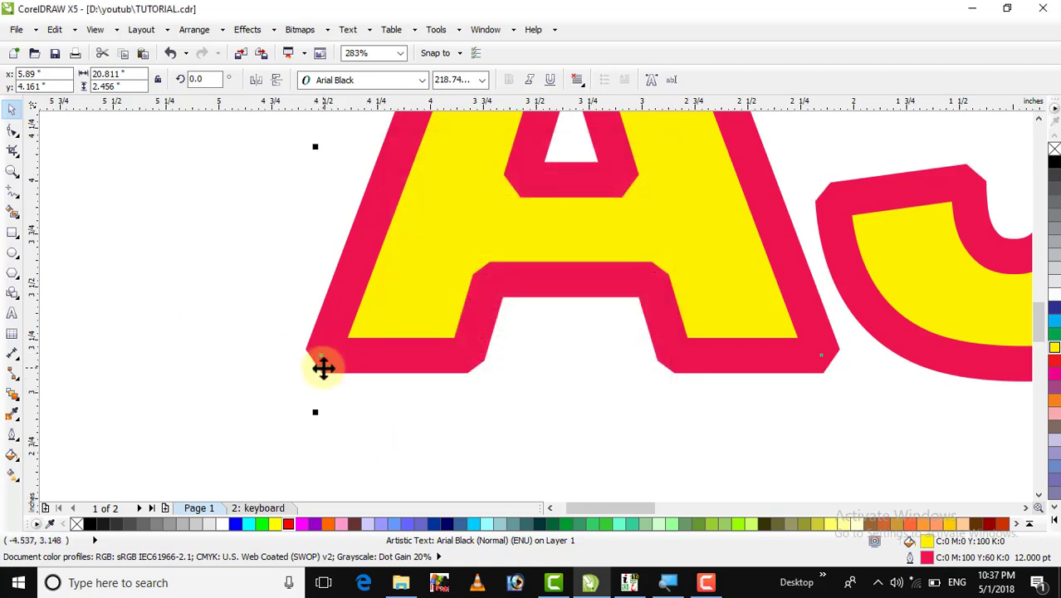
double_click(908, 558)
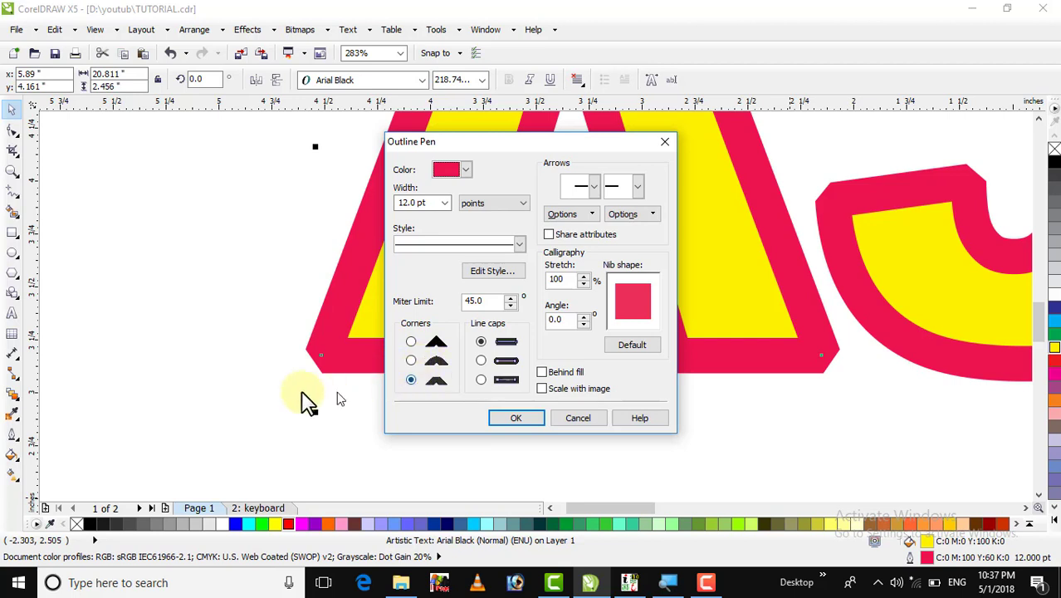
click(410, 342)
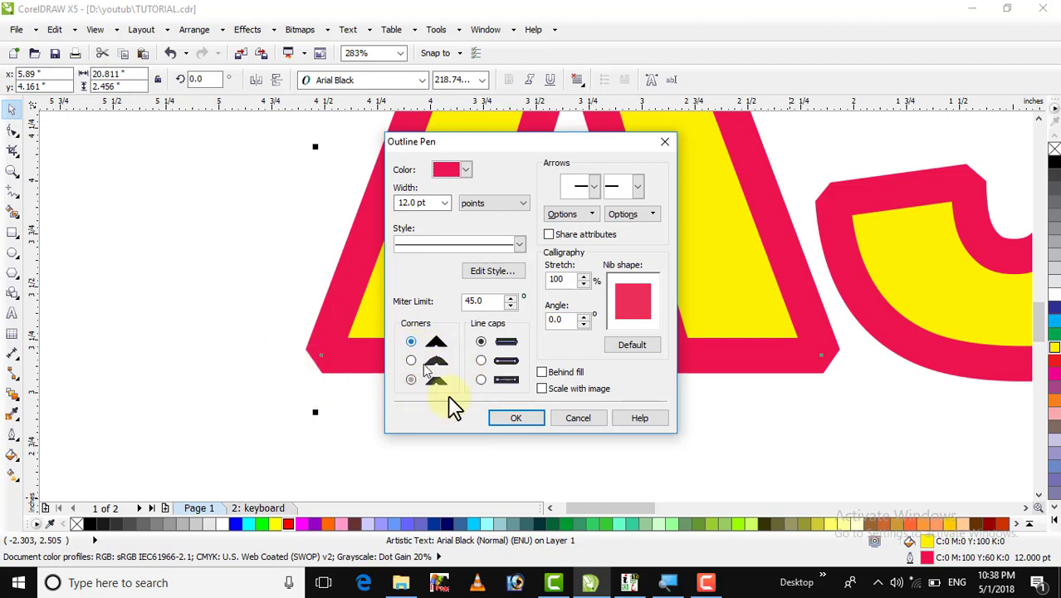
click(512, 420)
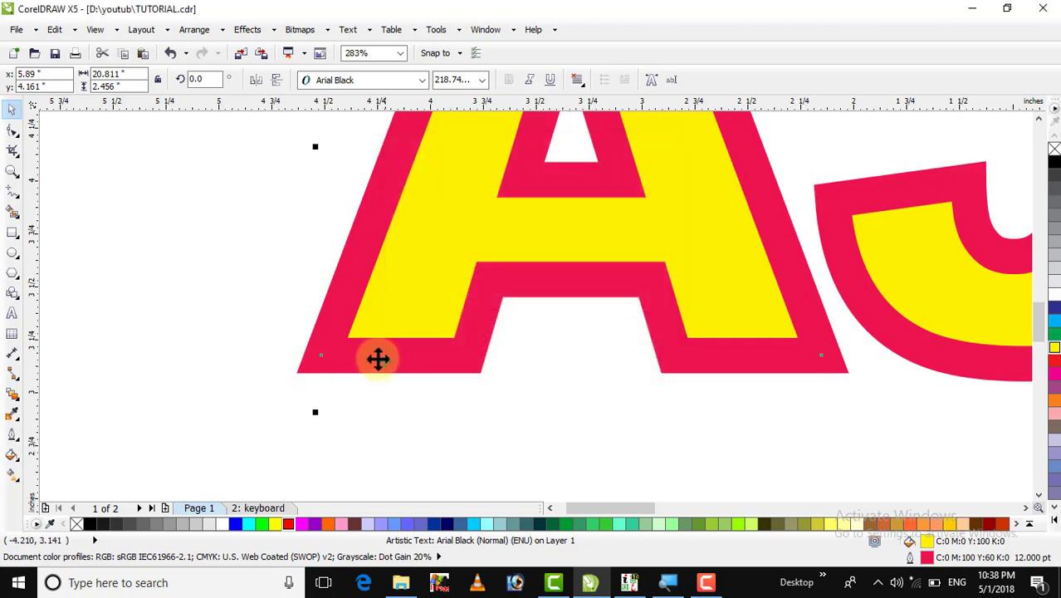
double_click(907, 561)
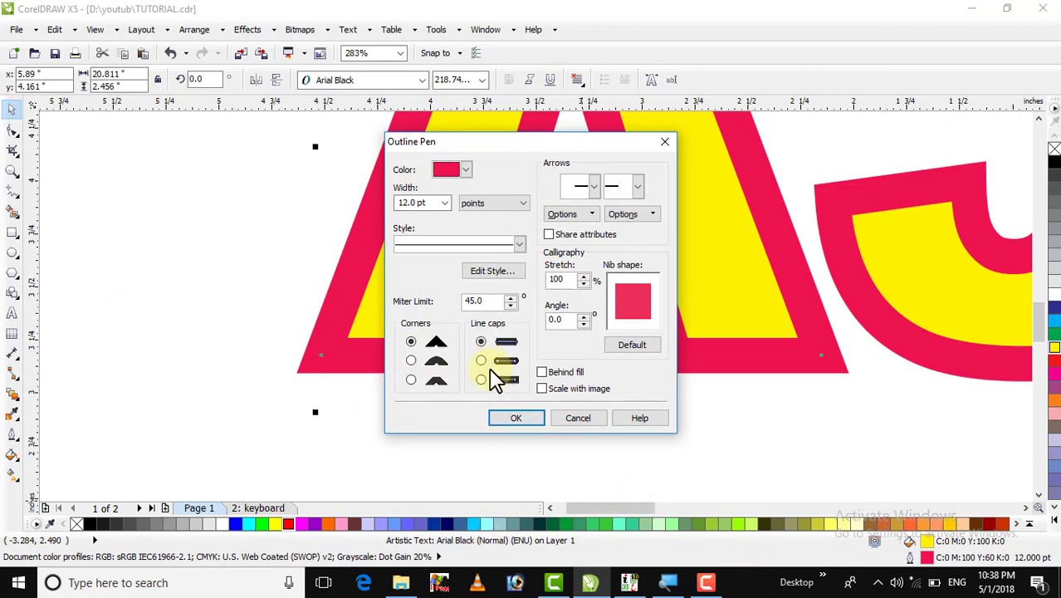
Zoom out to the whole page and move the name text higher.
click(663, 142)
key(shift+F4)
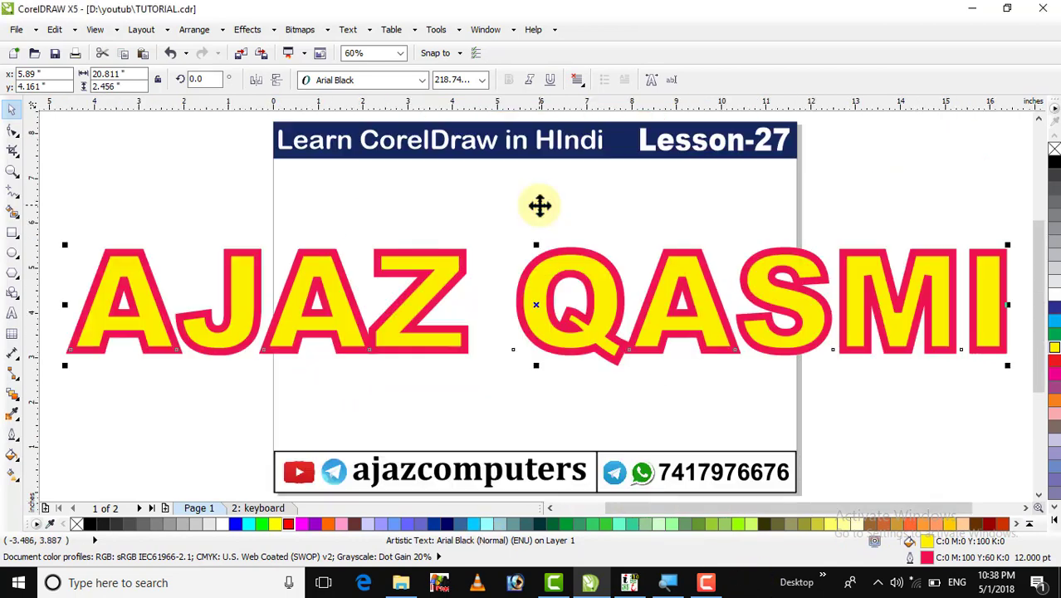
click(462, 312)
drag(440, 299, 437, 244)
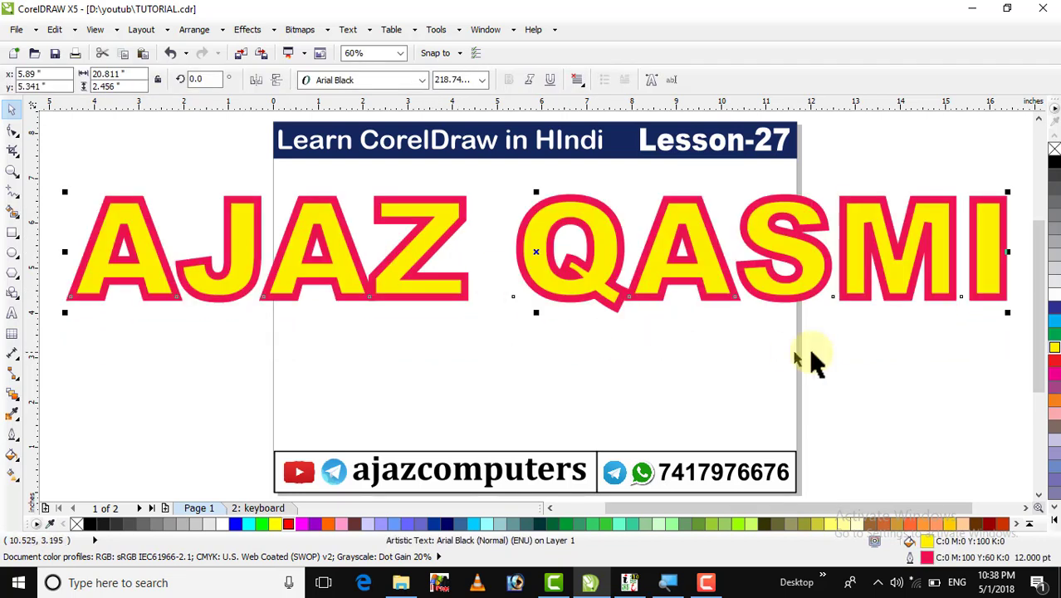
Draw a circle below the text and open it into an arc from 47.386° to 319.214°.
click(10, 257)
drag(371, 341, 465, 434)
click(13, 131)
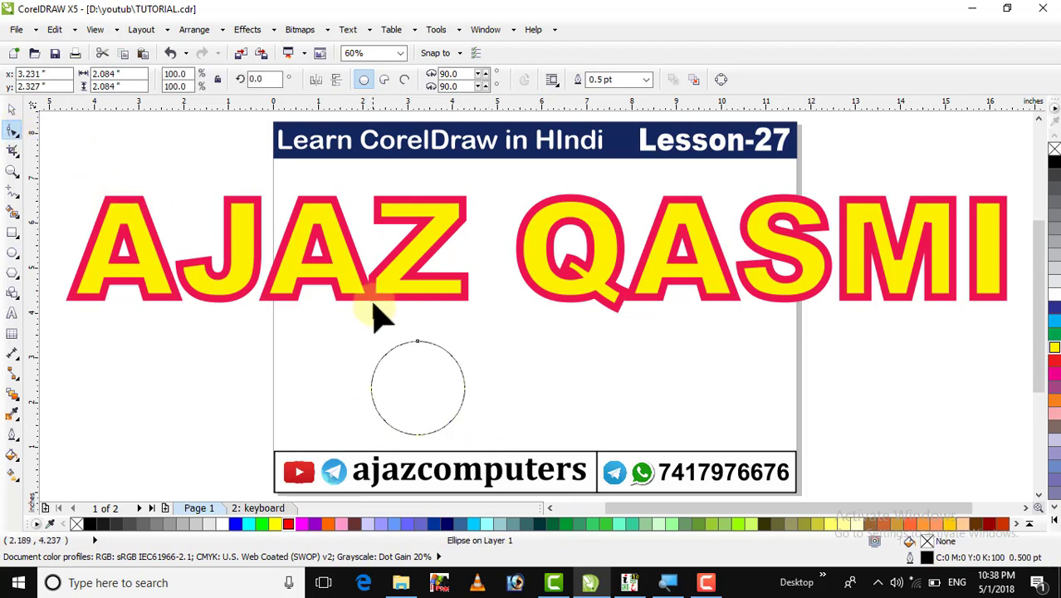
drag(416, 341, 481, 353)
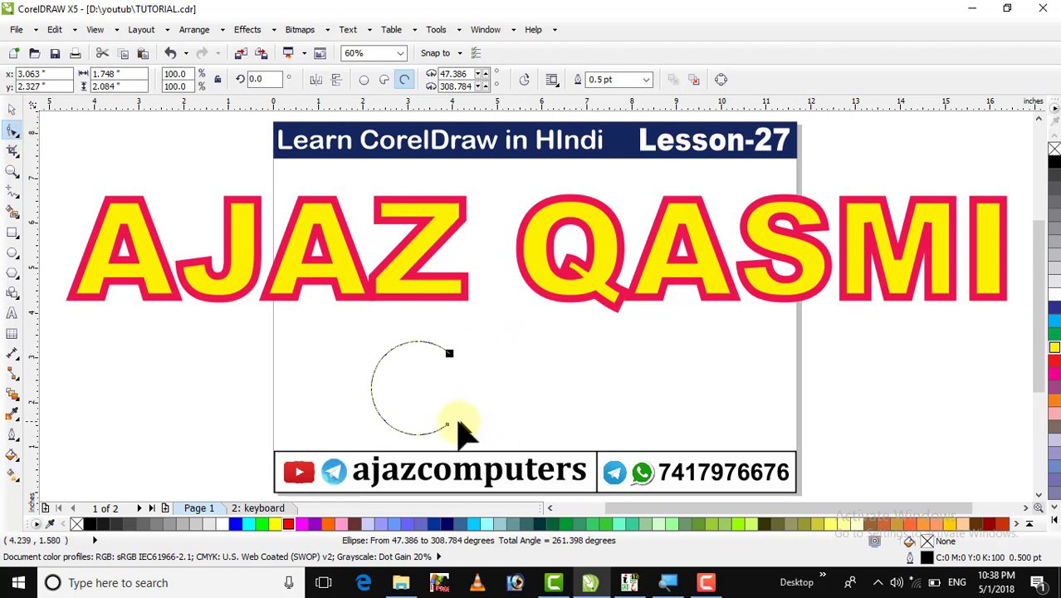
drag(446, 424, 453, 416)
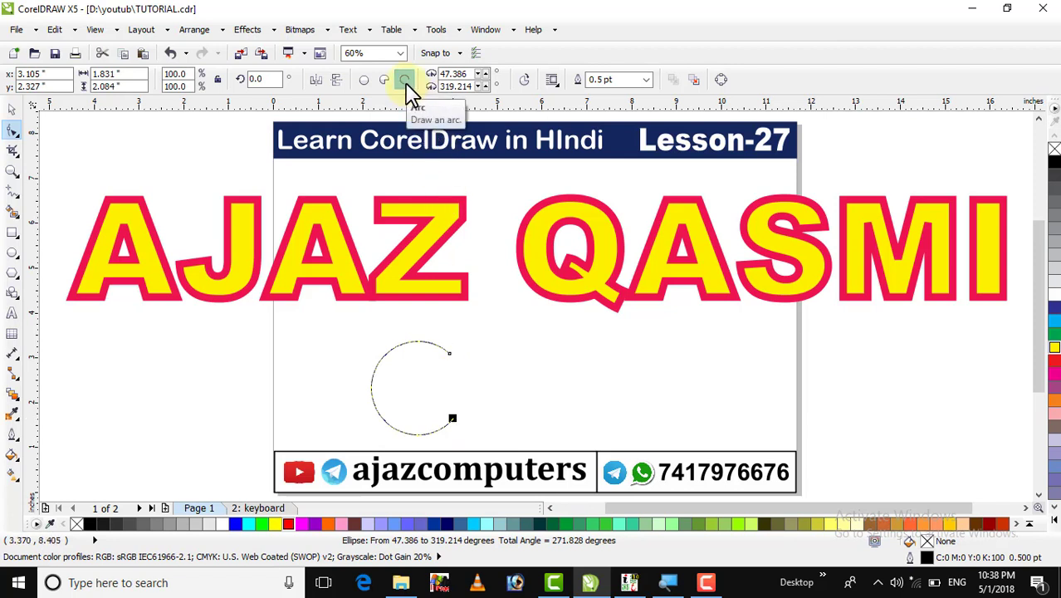
Zoom in on the open arc.
click(9, 106)
click(415, 403)
click(407, 391)
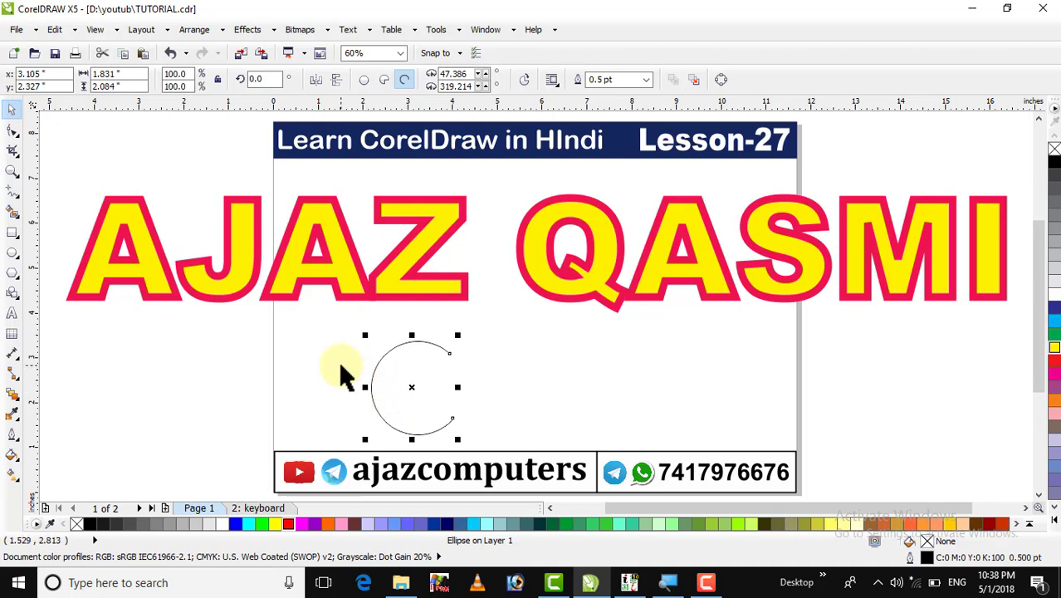
click(338, 360)
click(11, 171)
drag(327, 315, 497, 449)
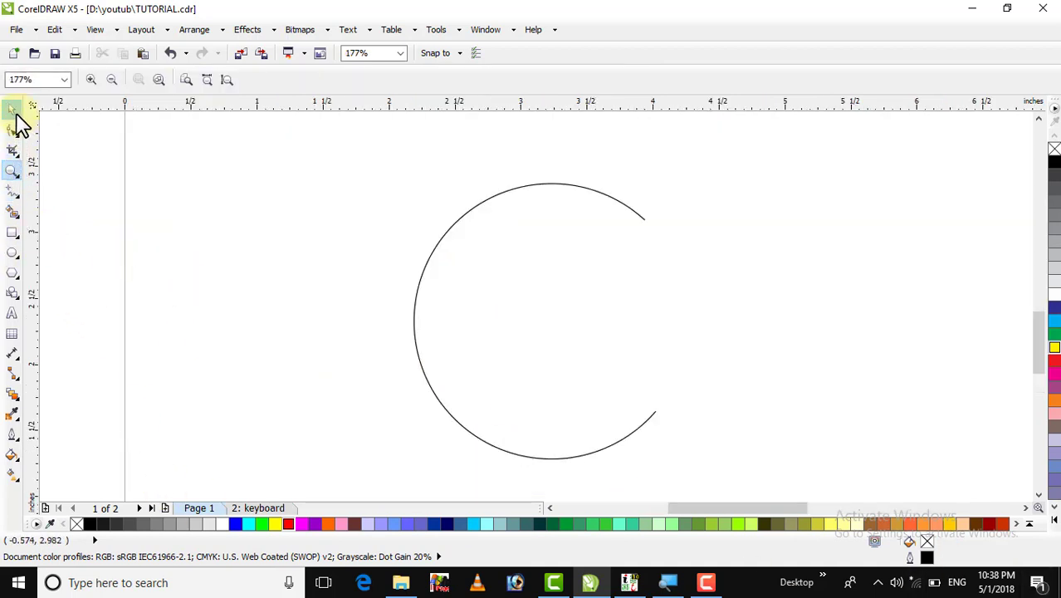
Move the arc up and left and give it a 16.0 pt black outline.
click(12, 110)
click(430, 309)
drag(538, 318, 493, 289)
double_click(912, 558)
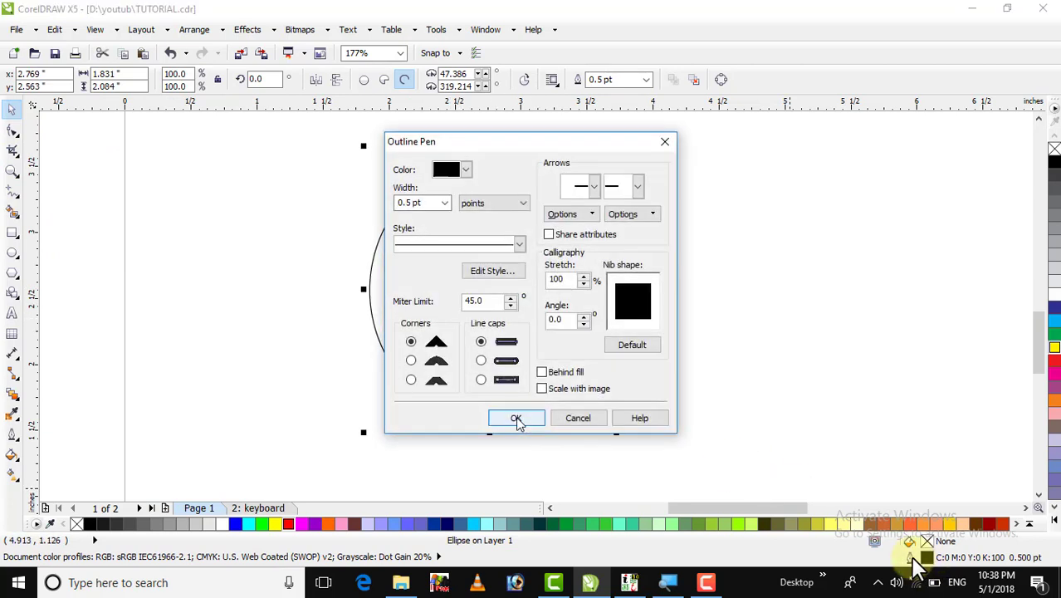
click(444, 202)
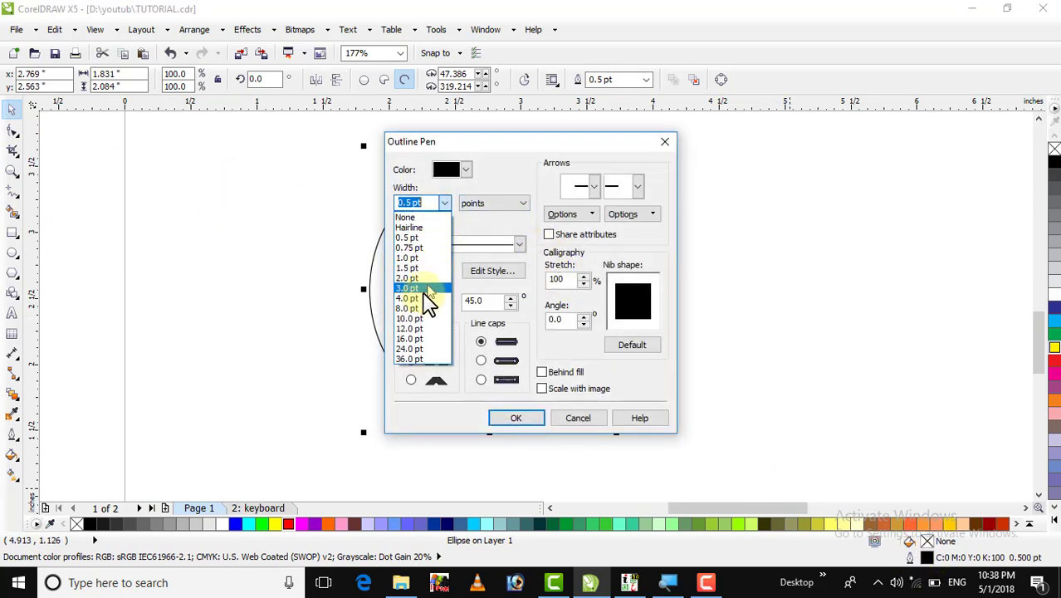
click(427, 339)
click(512, 419)
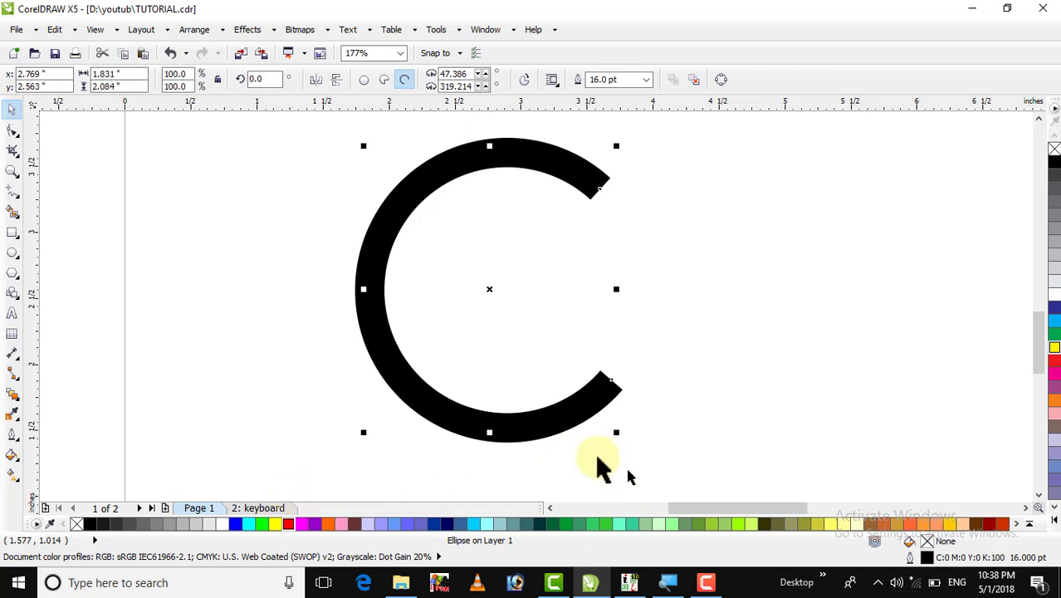
click(277, 510)
Undo the arc's 16 pt outline and zoom into the keypad on the keyboard page.
key(shift+F4)
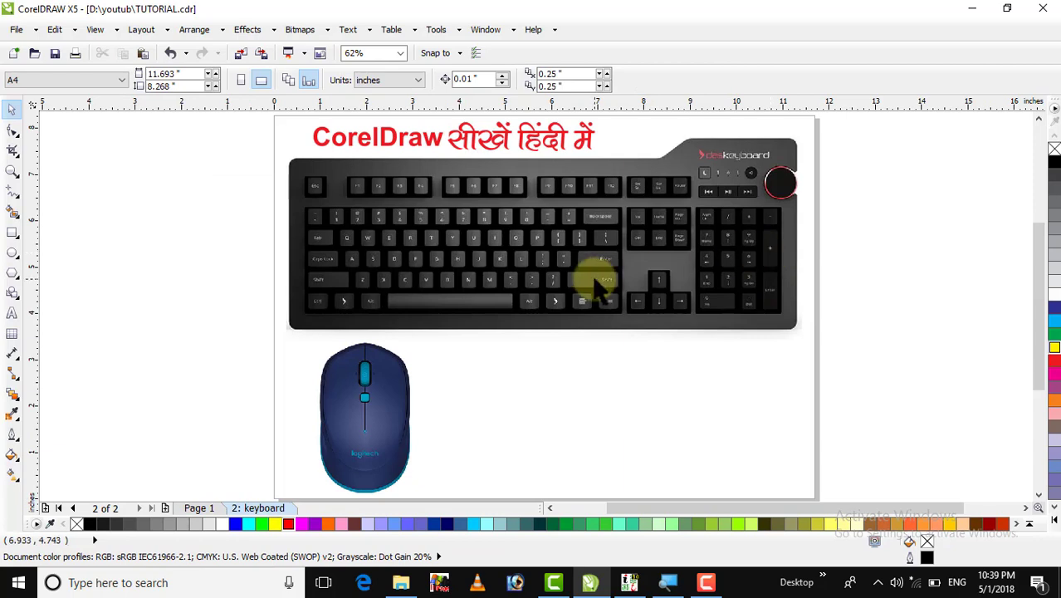
key(Page_Up)
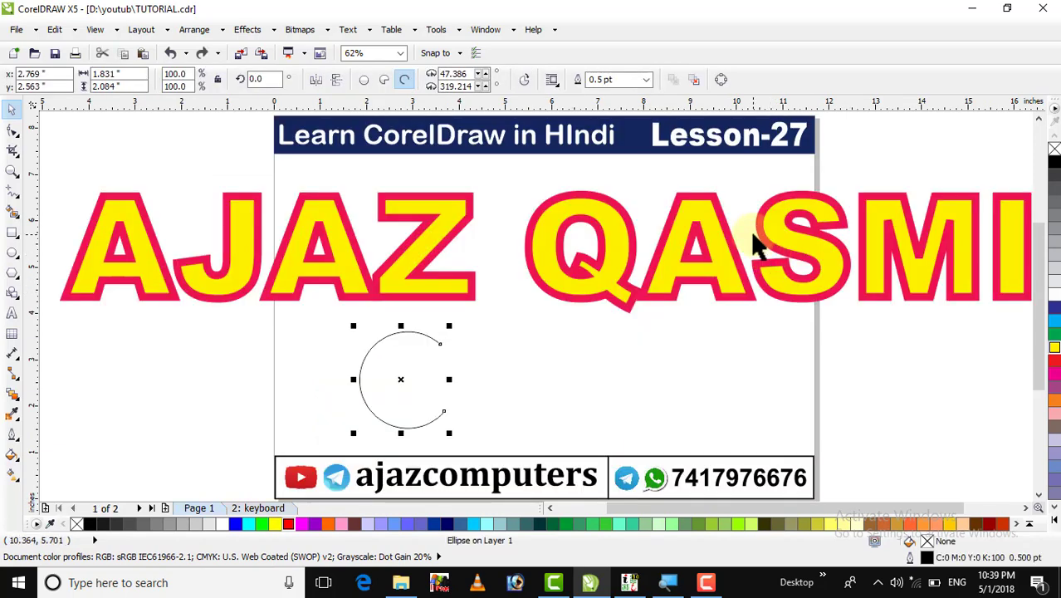
click(249, 508)
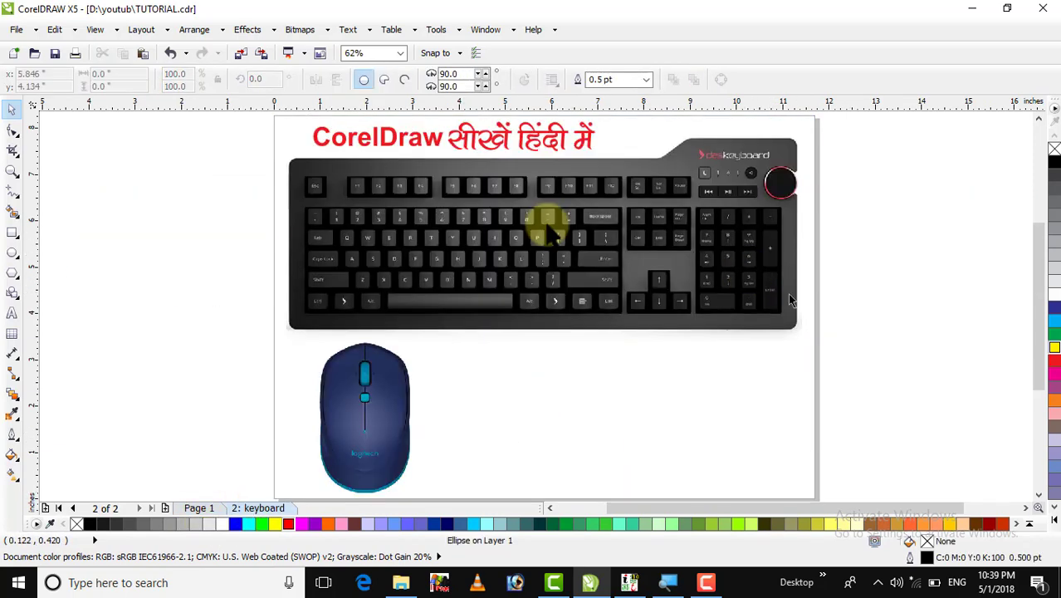
click(12, 172)
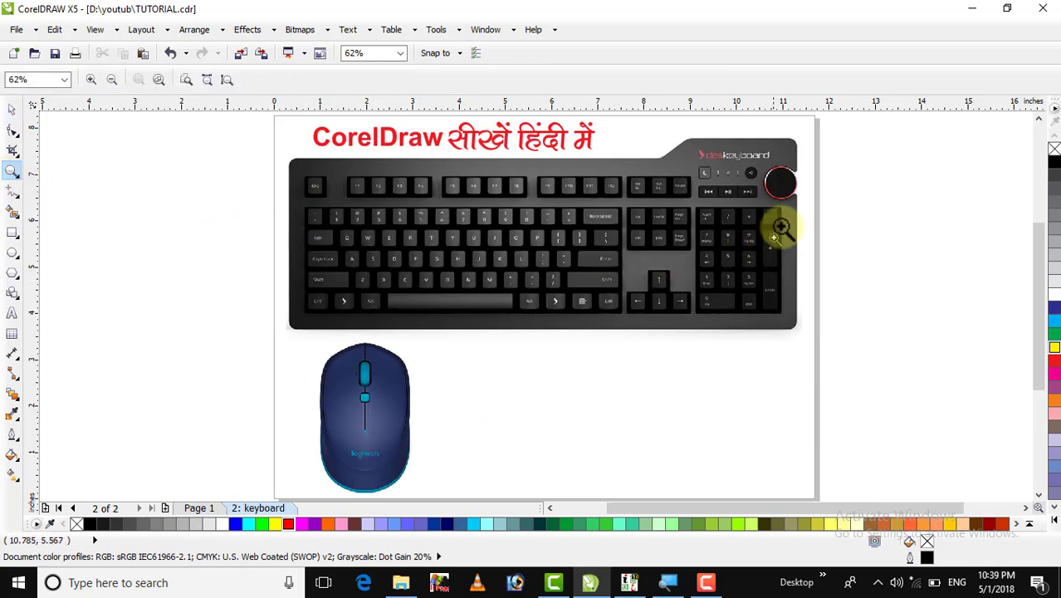
click(808, 302)
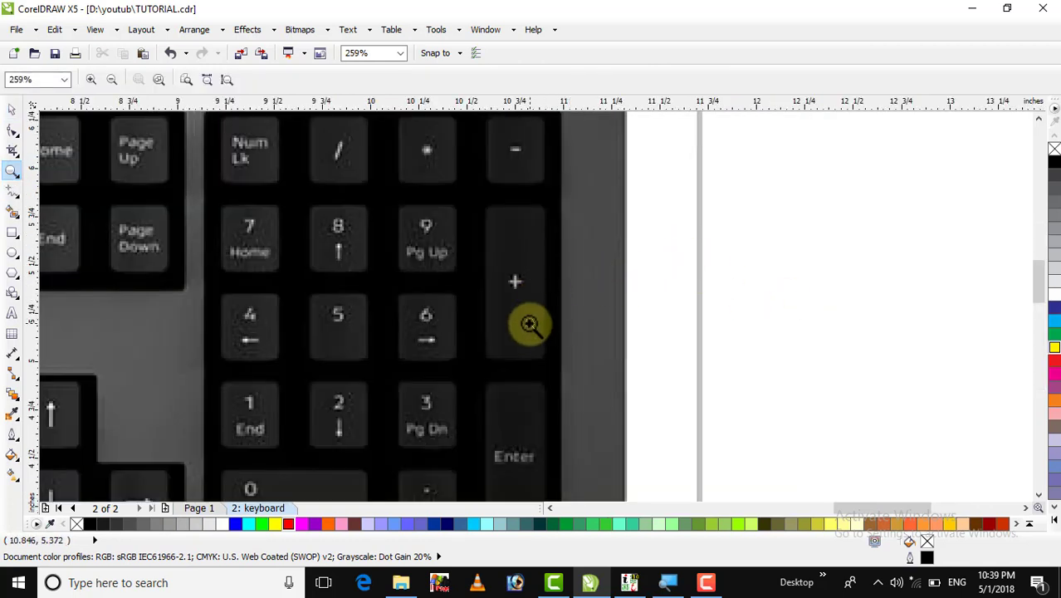
Return to Page 1 and zoom in on the open arc.
click(186, 504)
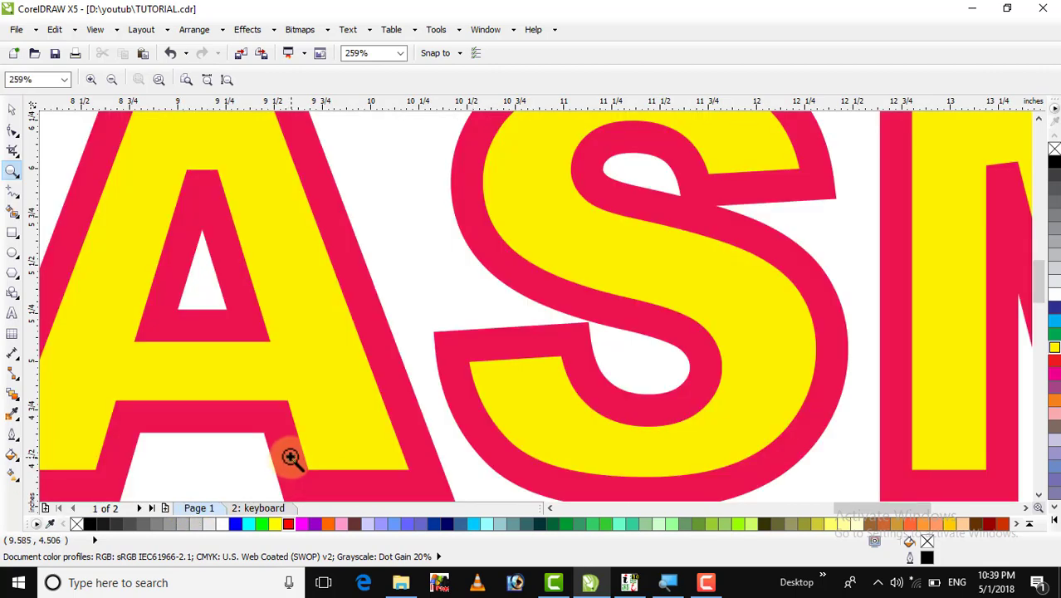
key(F4)
drag(331, 308, 488, 454)
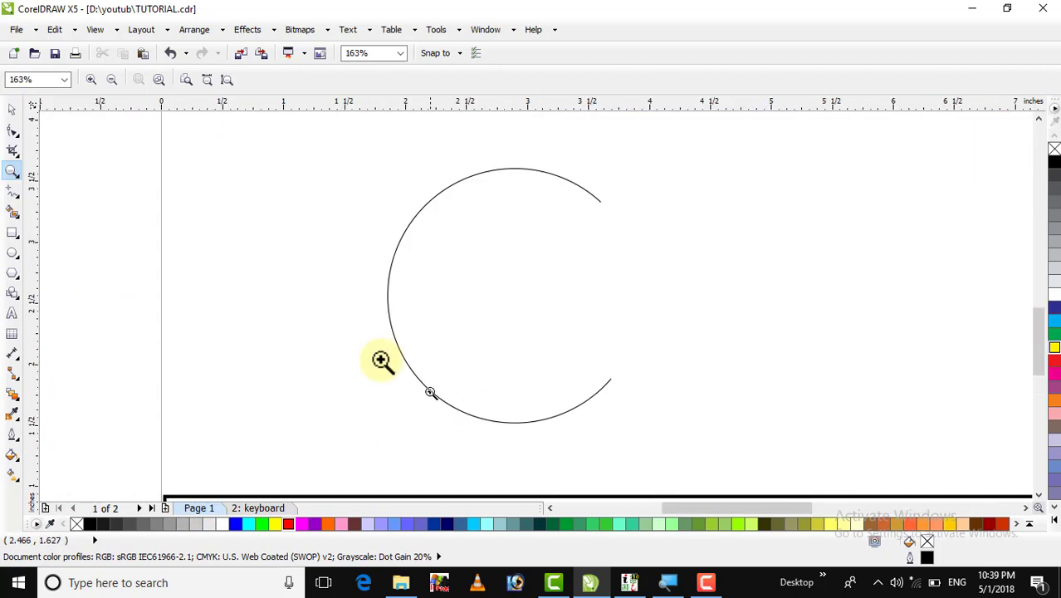
click(12, 110)
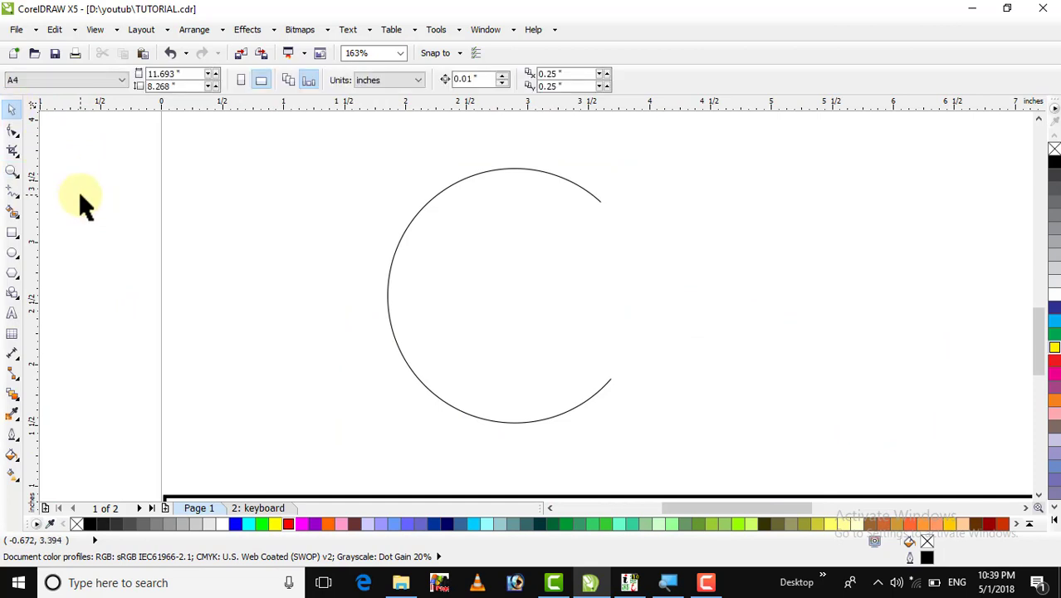
Give the arc a 16.0 pt black outline again.
click(395, 254)
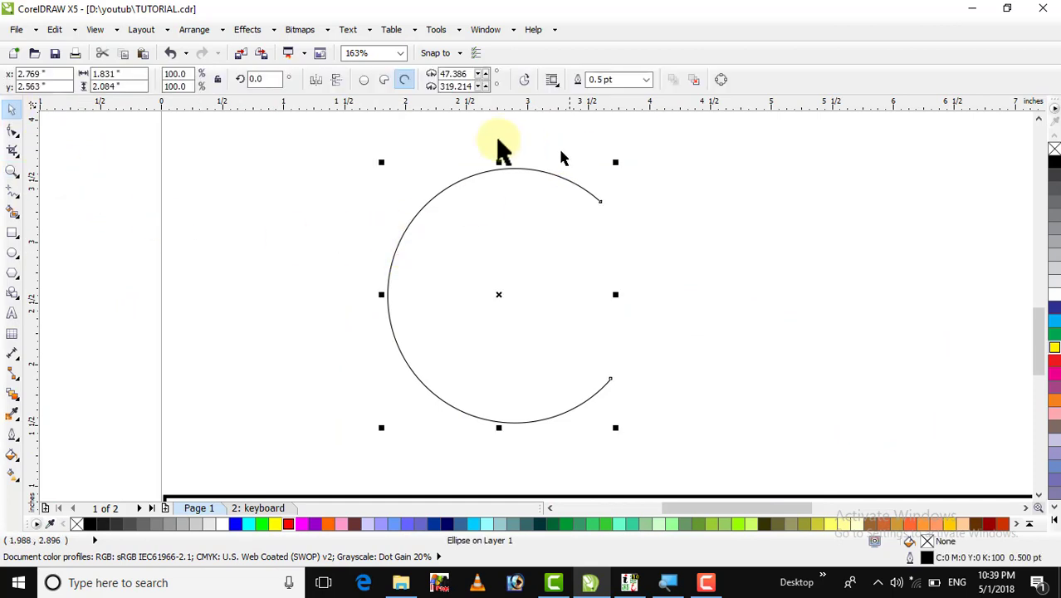
double_click(927, 558)
click(444, 204)
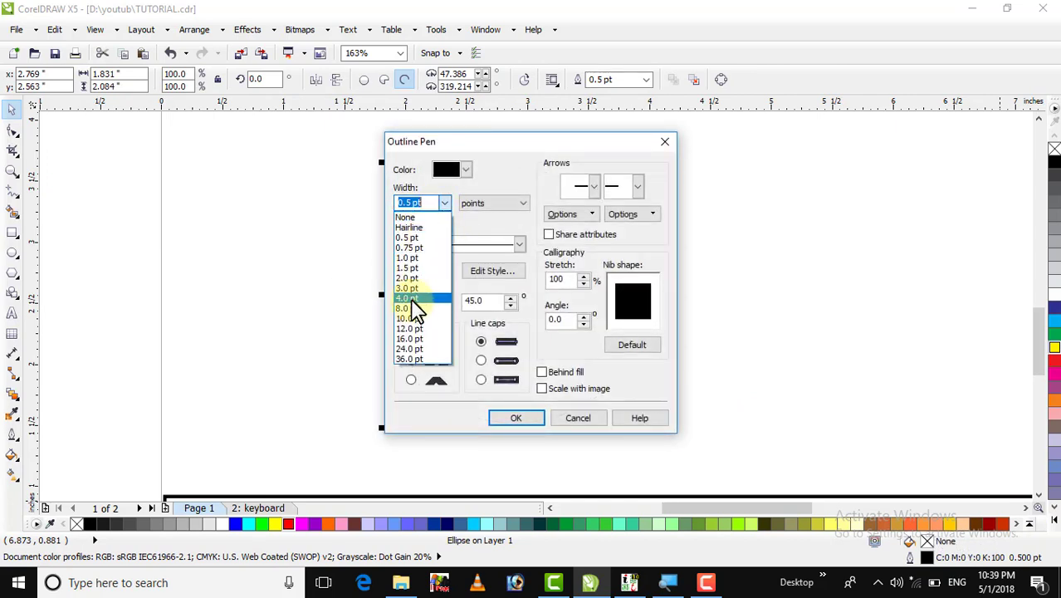
click(411, 342)
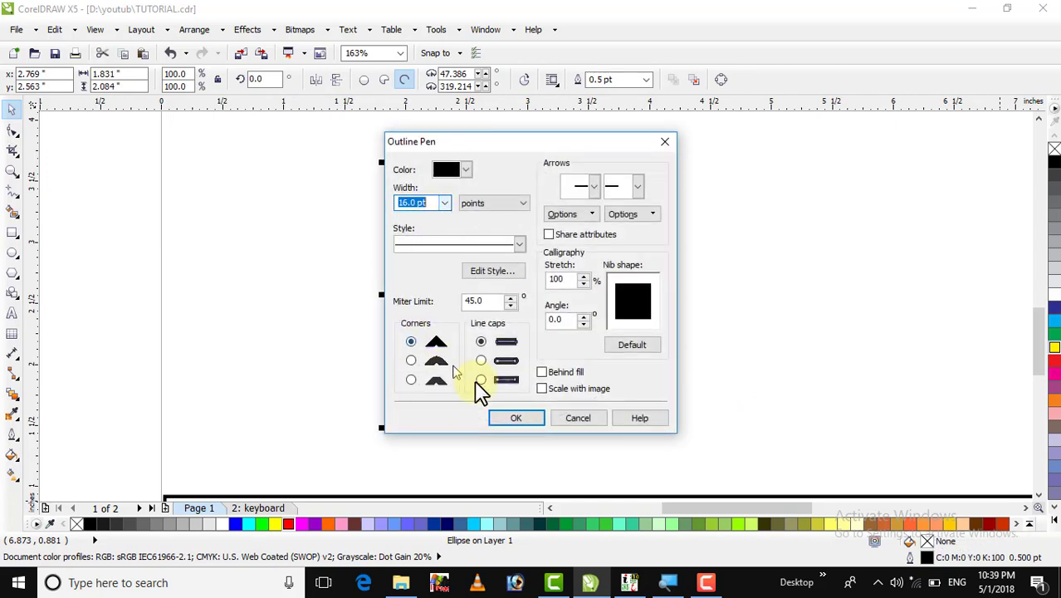
click(525, 424)
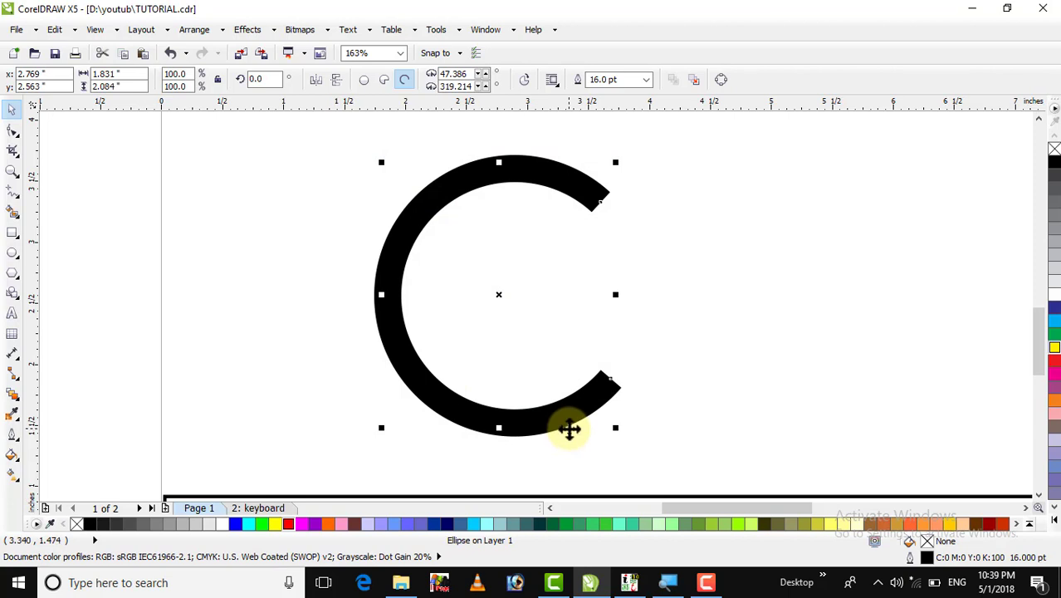
click(546, 324)
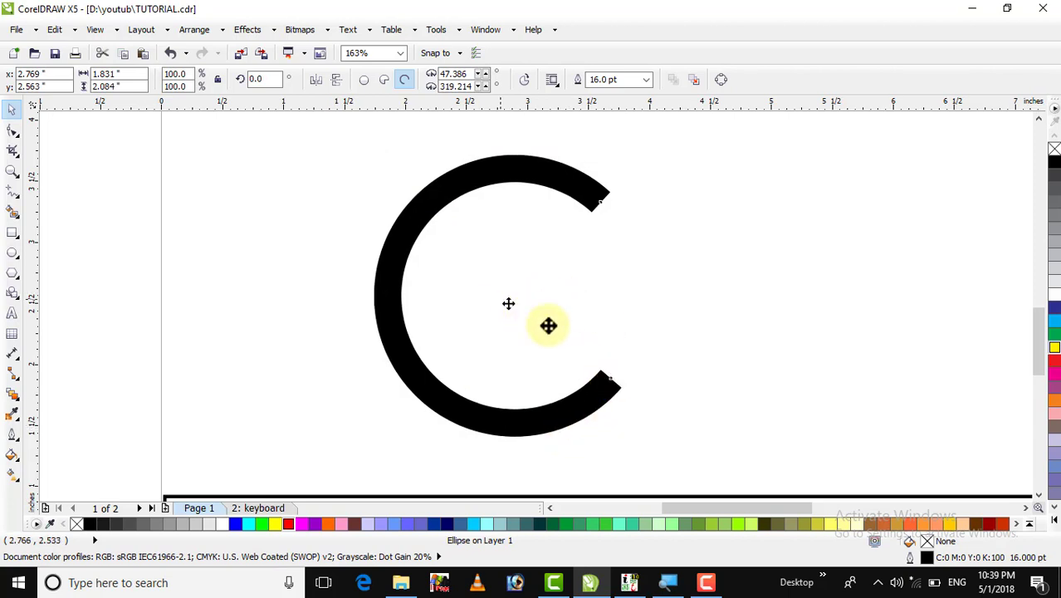
key(ctrl+z)
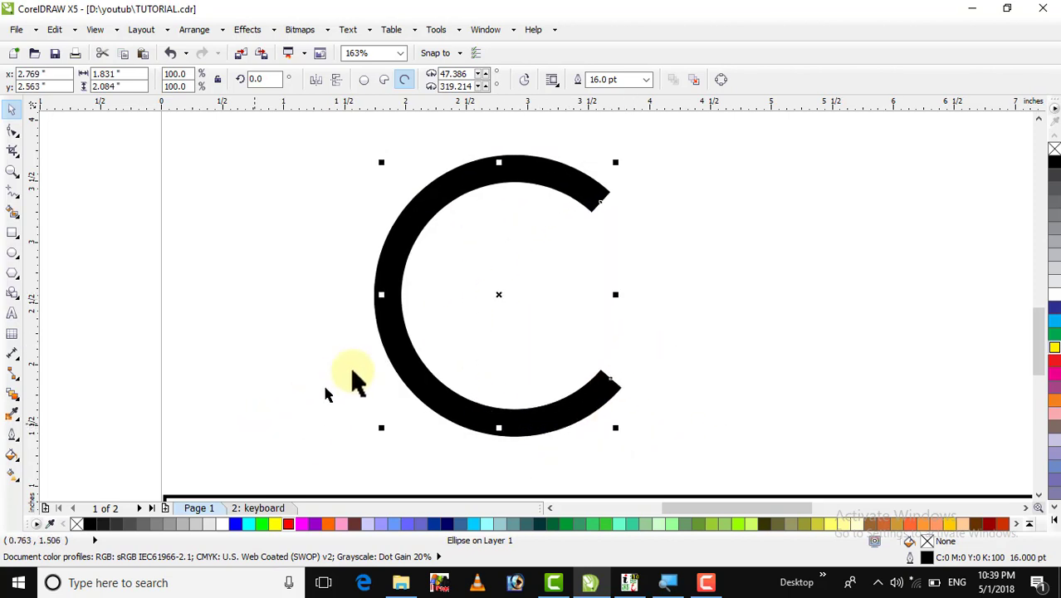
Set the copy's outline to 8.0 pt and colour it white.
double_click(924, 556)
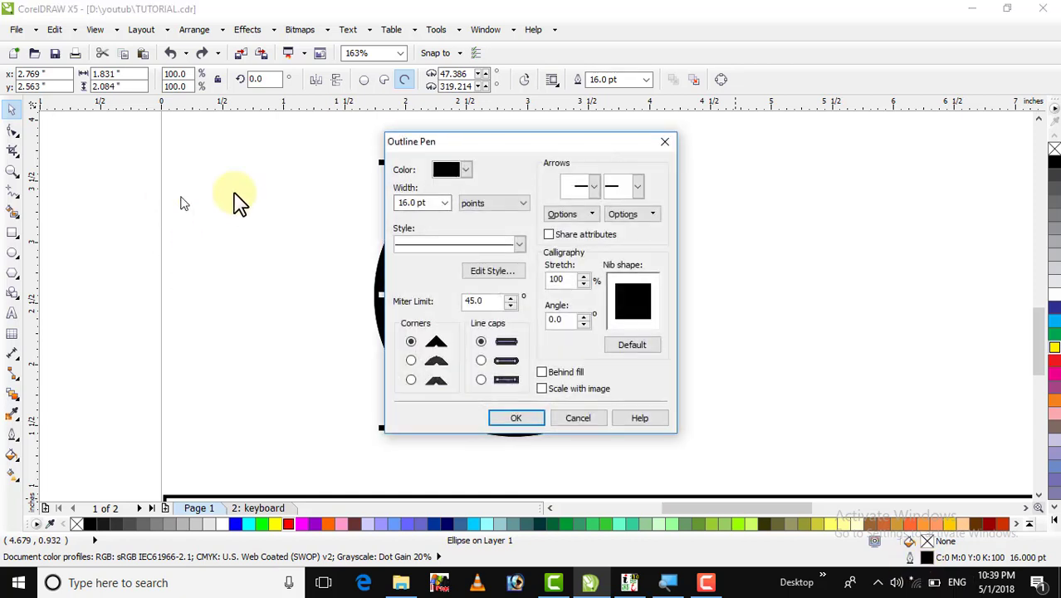
click(445, 207)
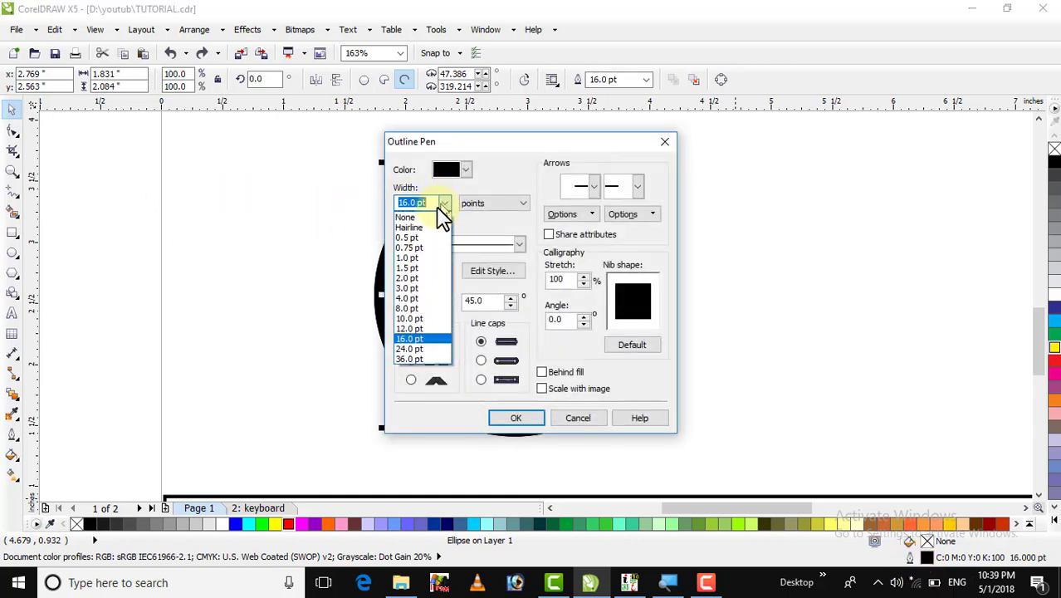
click(407, 309)
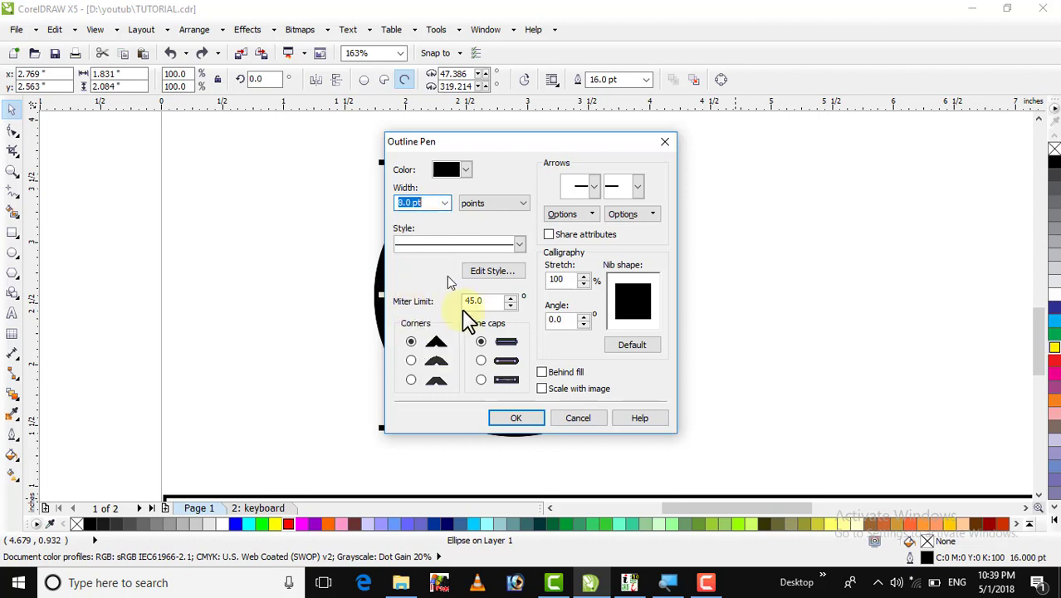
click(515, 419)
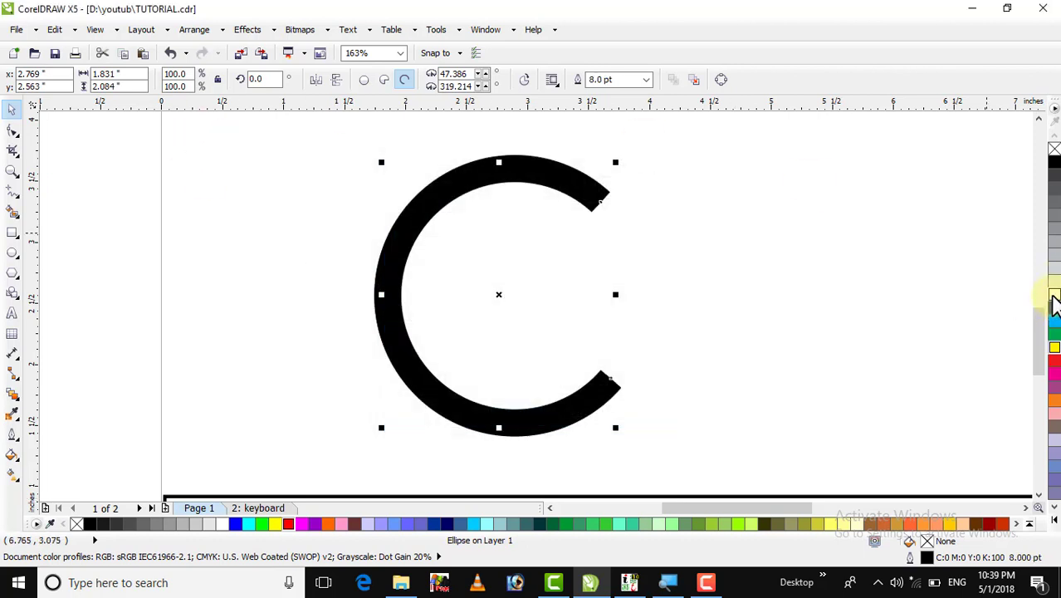
click(1053, 296)
click(723, 253)
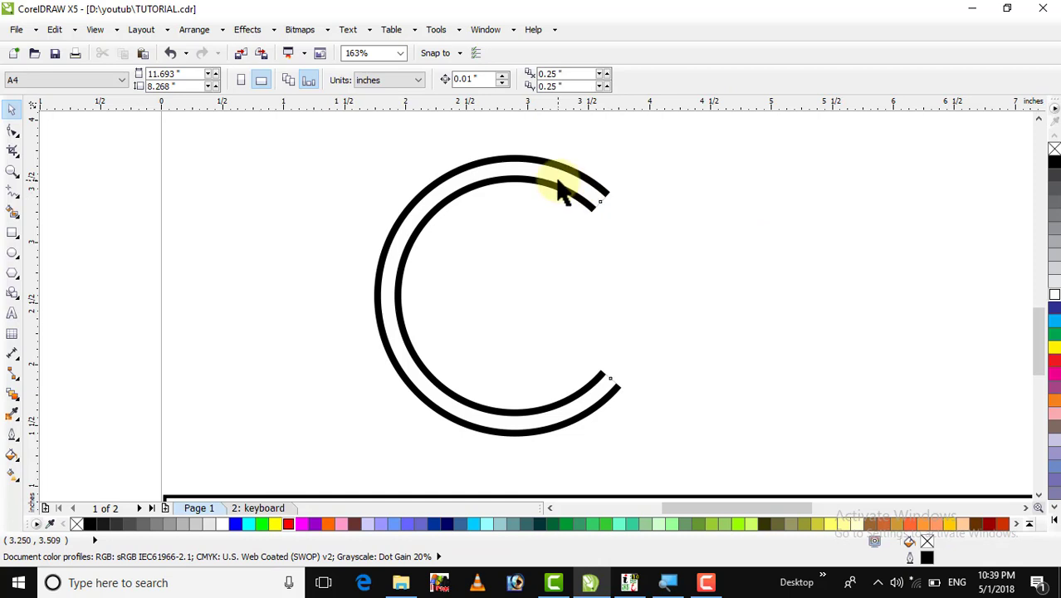
click(560, 189)
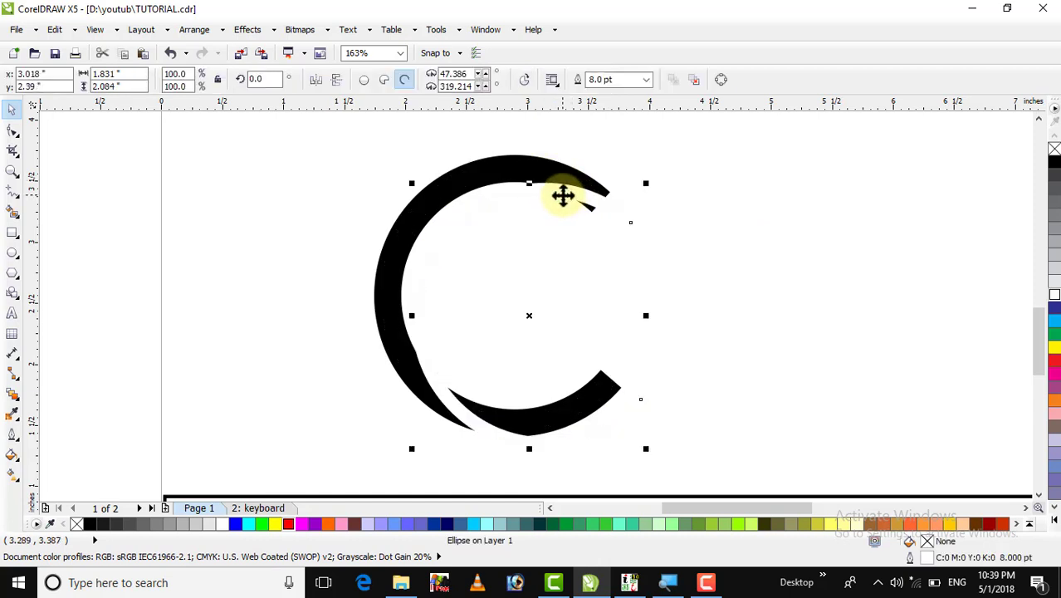
double_click(911, 565)
click(446, 202)
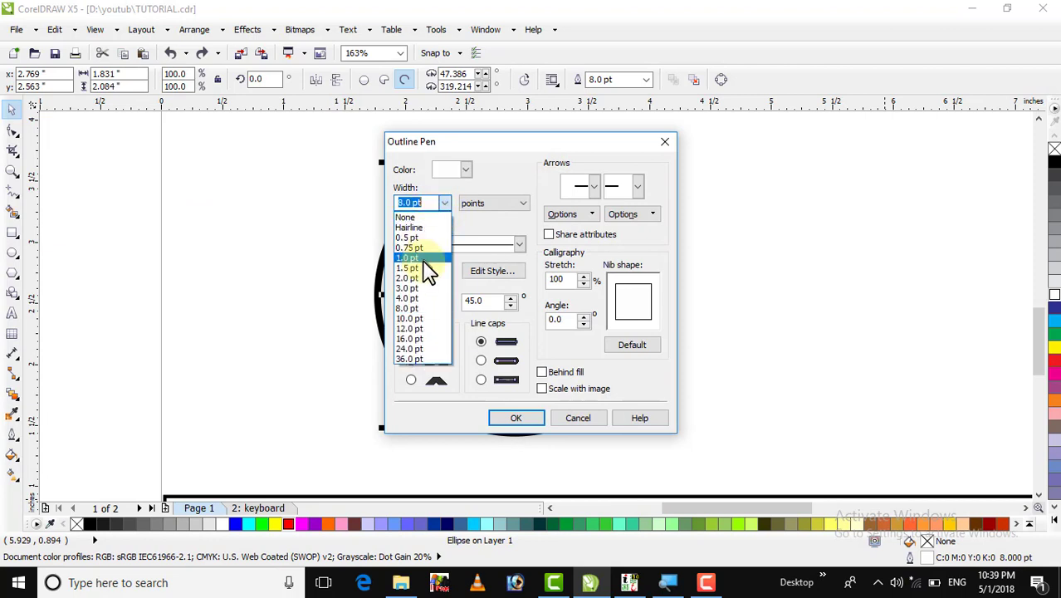
click(415, 296)
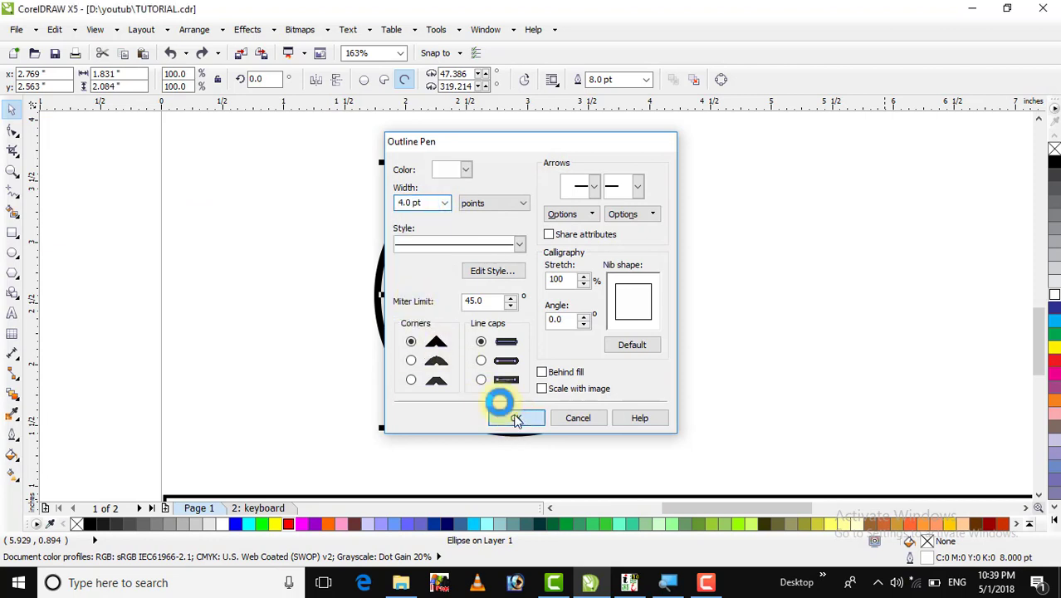
click(511, 417)
click(613, 184)
click(608, 200)
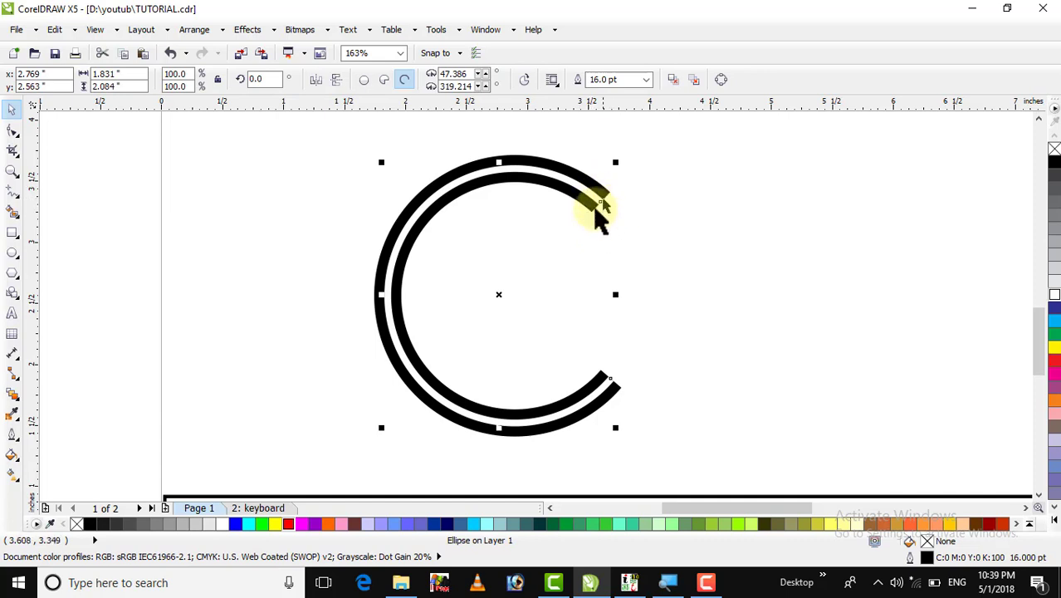
click(610, 198)
click(664, 182)
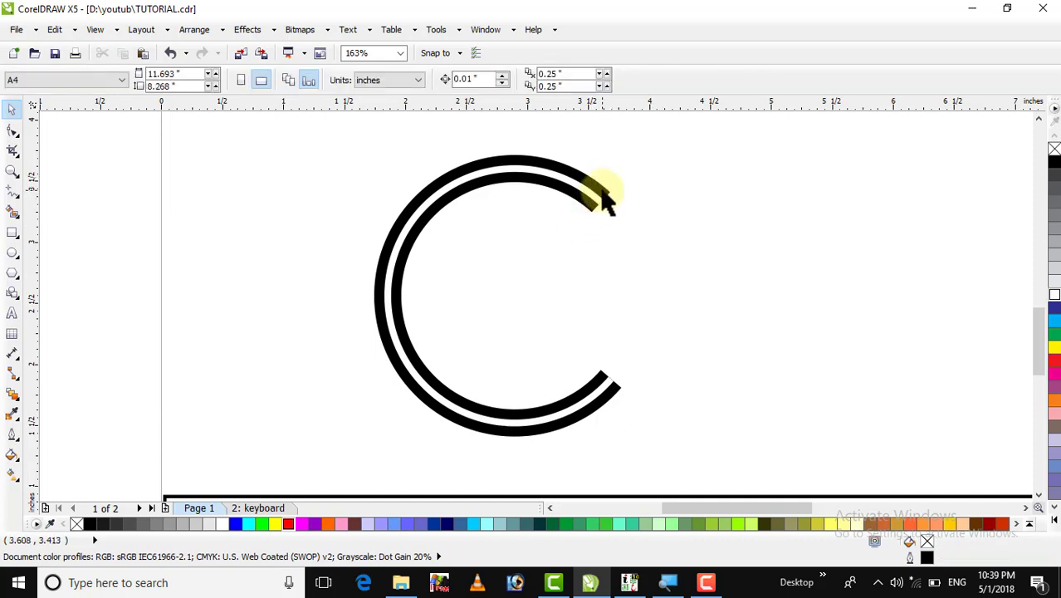
click(604, 201)
click(664, 195)
click(608, 202)
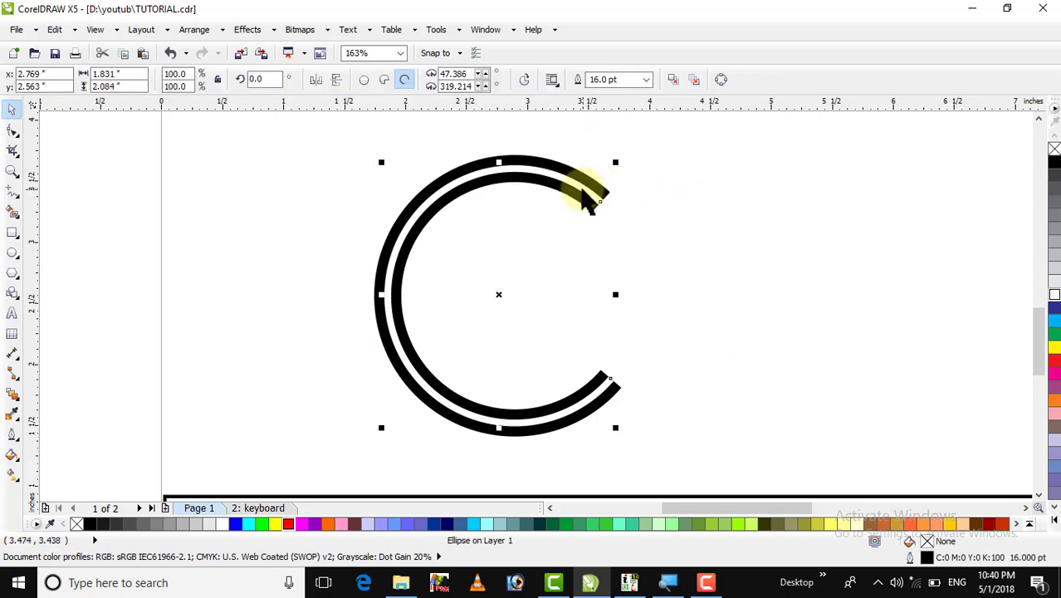
click(608, 195)
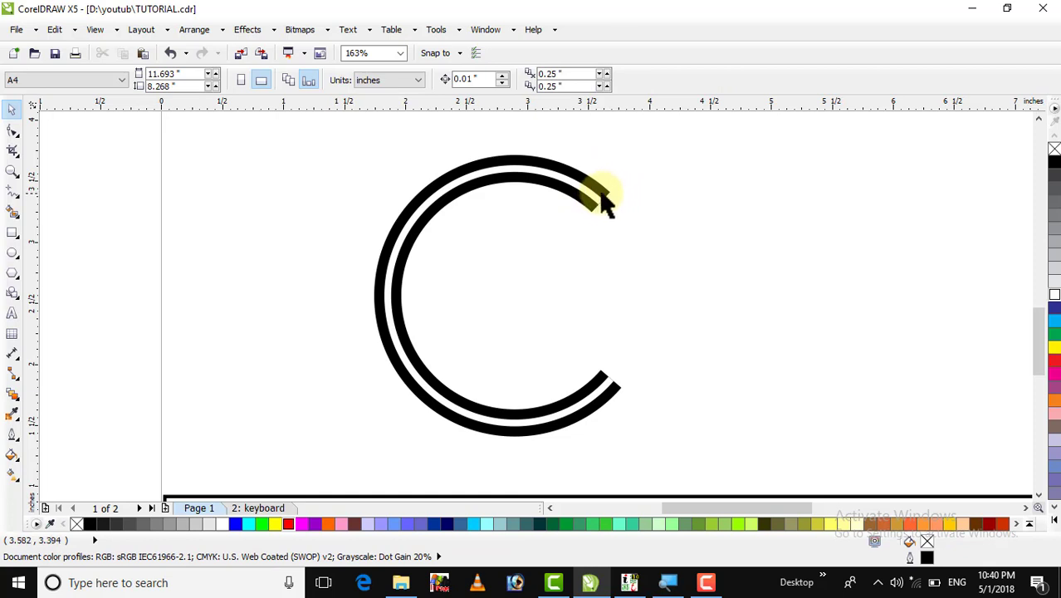
click(608, 202)
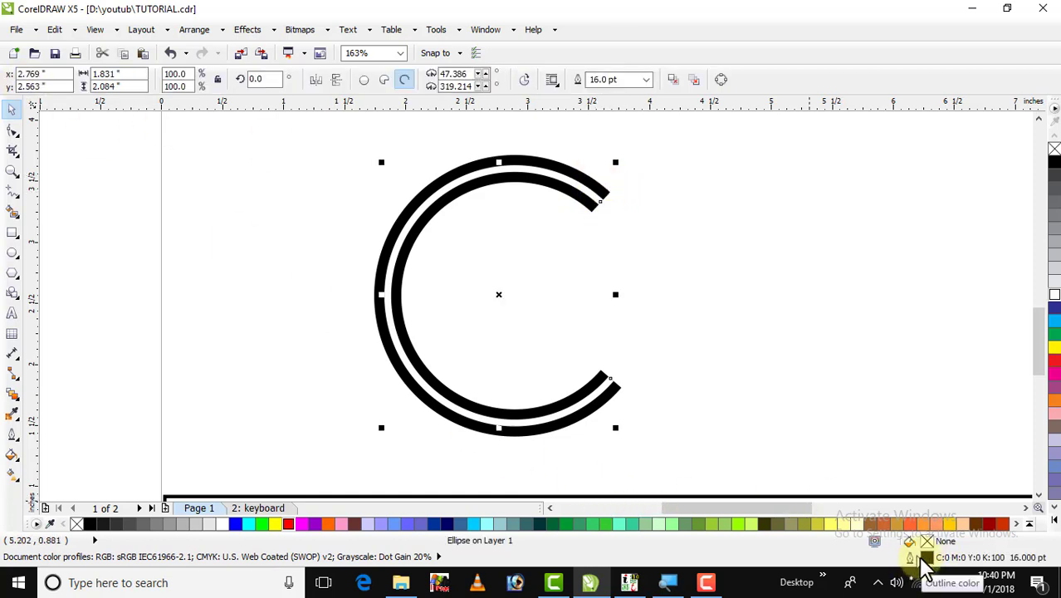
click(518, 220)
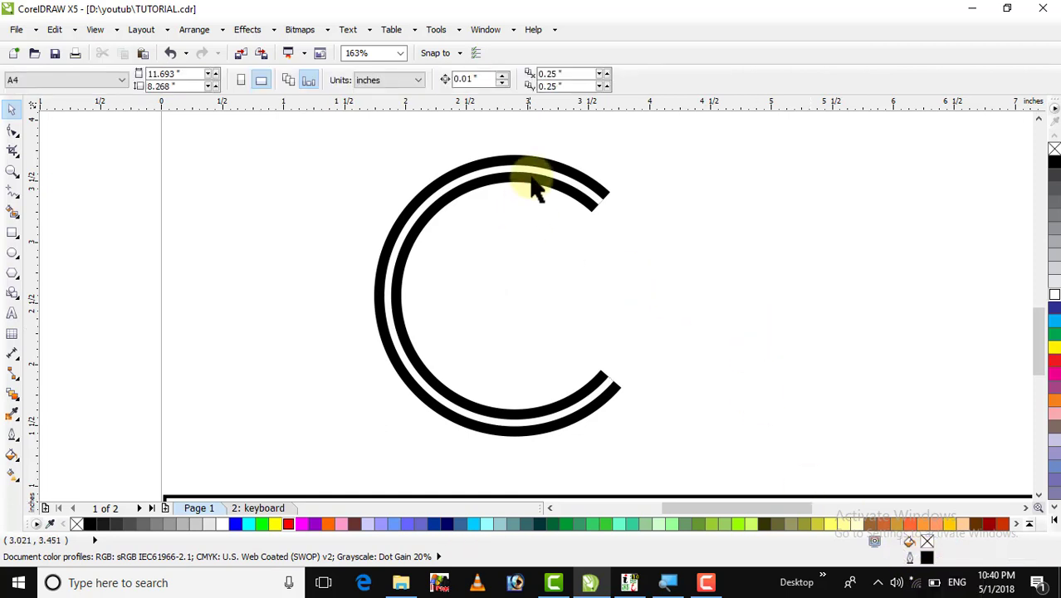
click(532, 176)
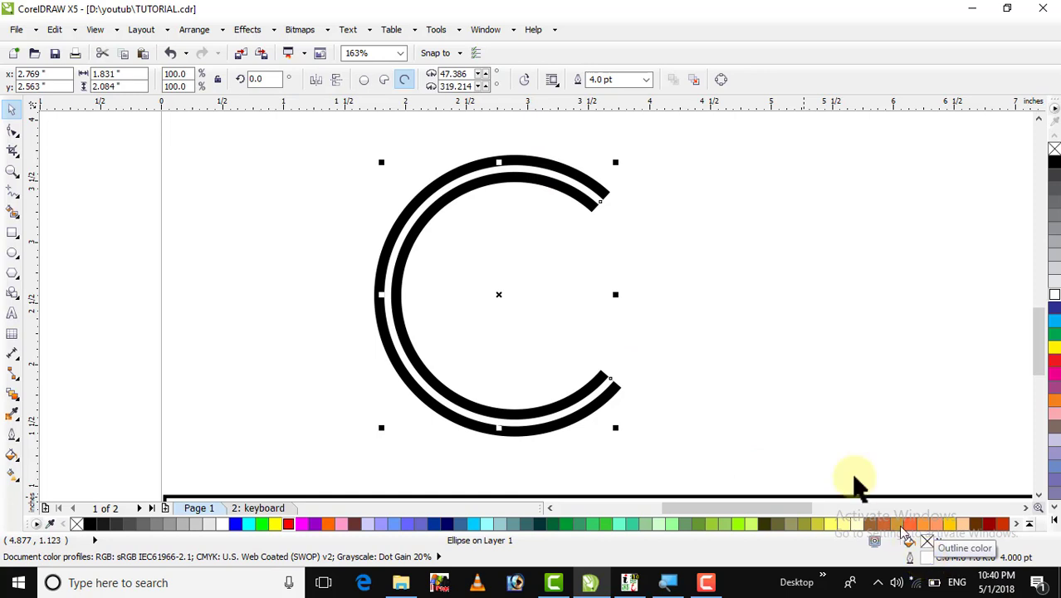
click(777, 373)
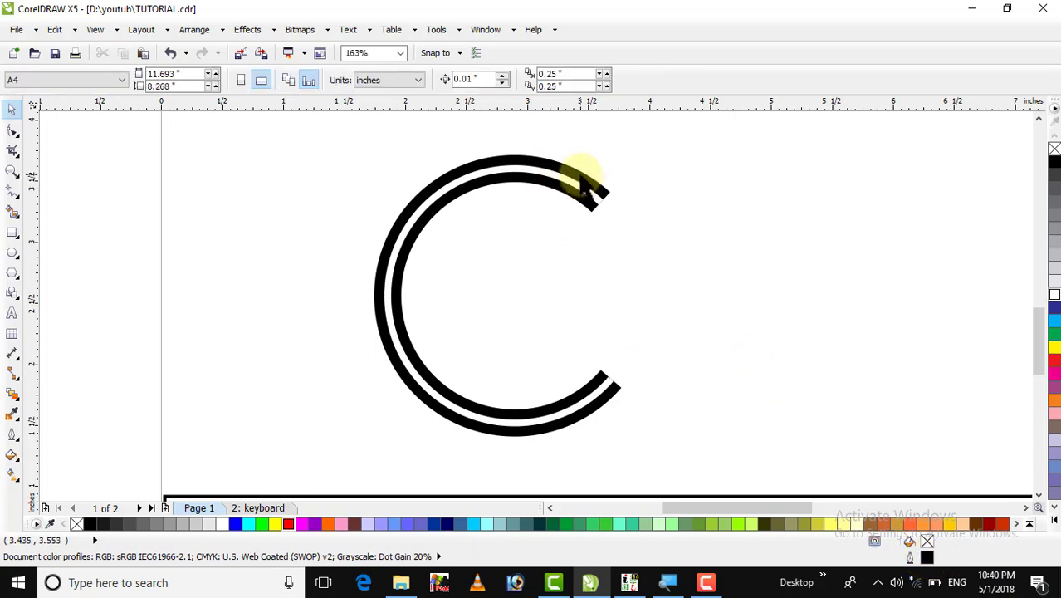
click(584, 184)
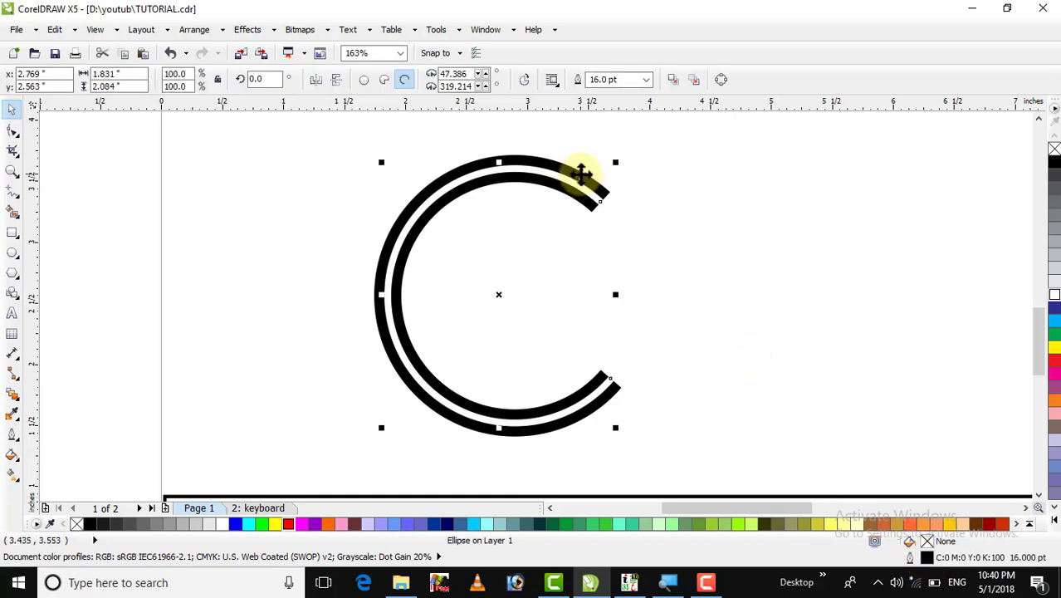
Give the C arc's outline round line caps in the Outline Pen dialog.
double_click(926, 558)
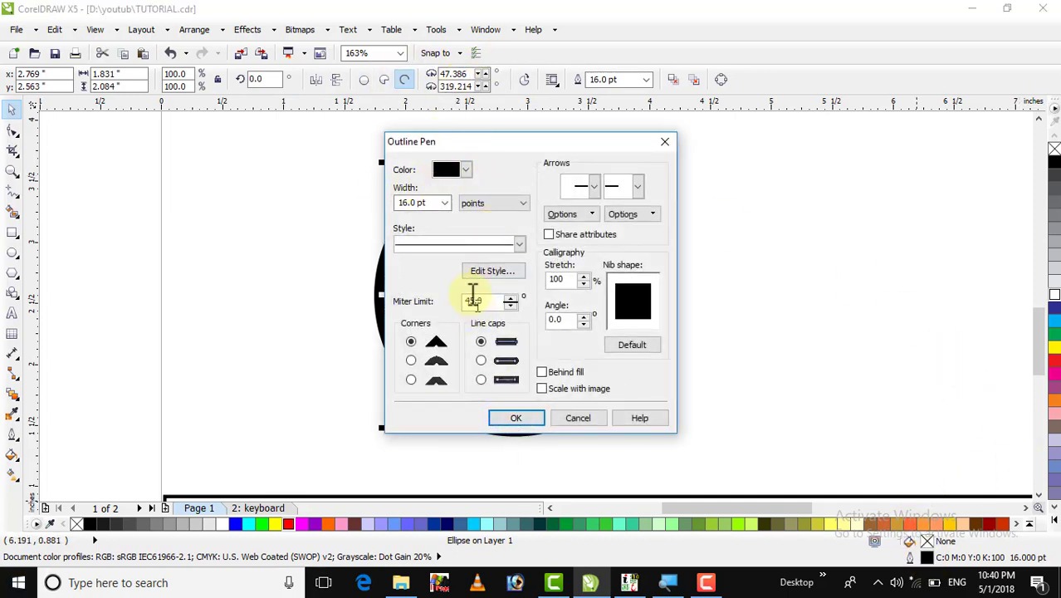
click(417, 202)
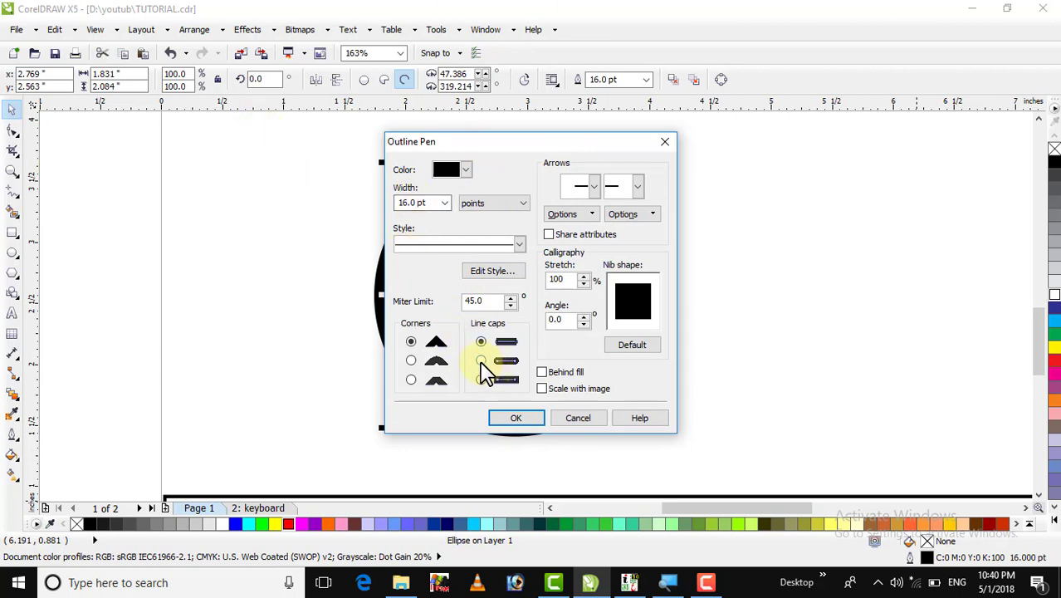
click(518, 418)
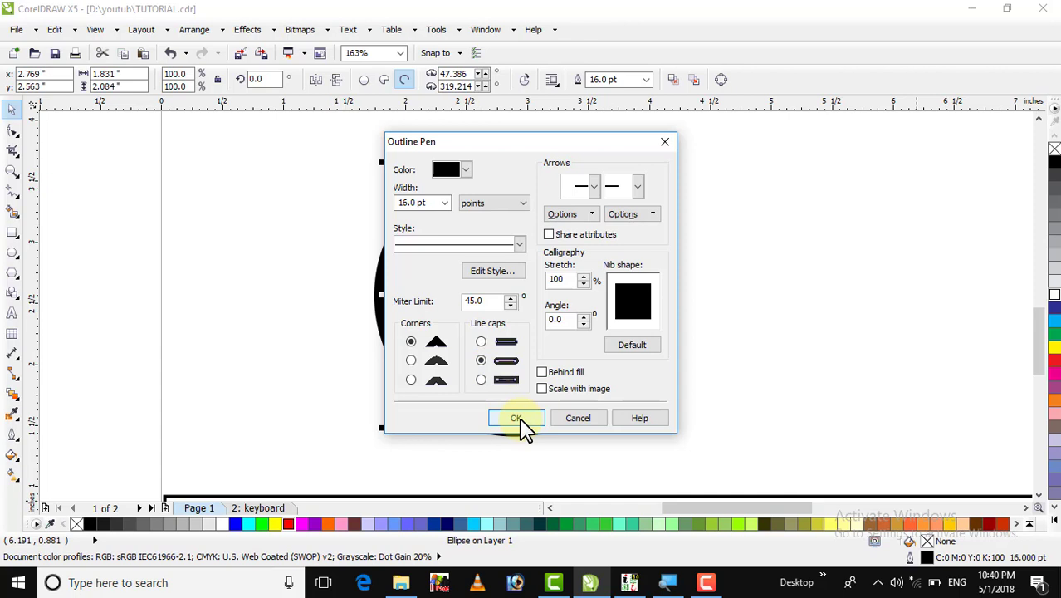
click(601, 286)
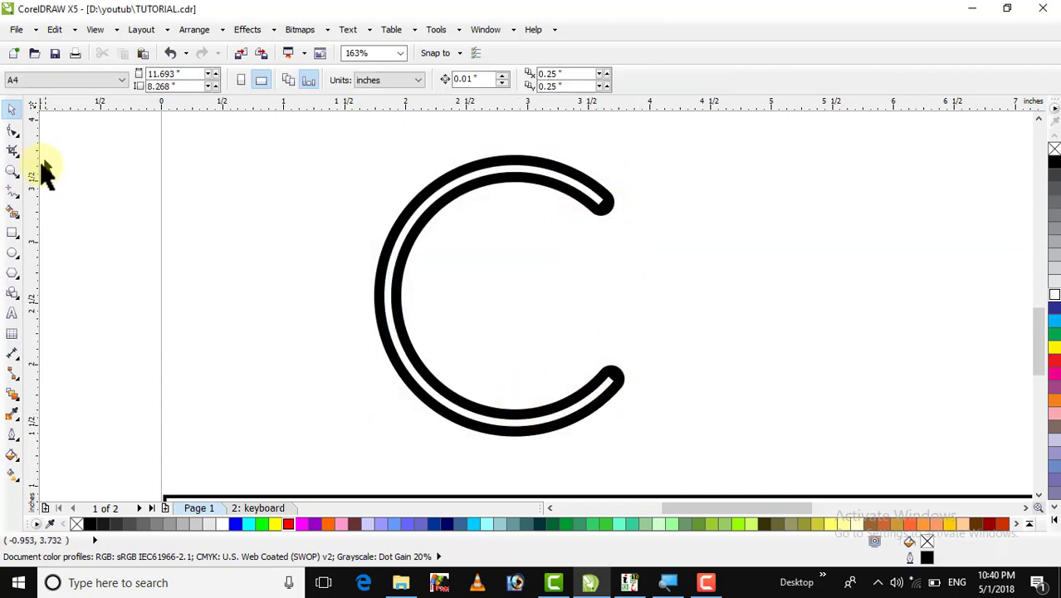
Zoom in on the C's top end, restore its rounded end with Ctrl+Shift+Z, then zoom out.
click(10, 175)
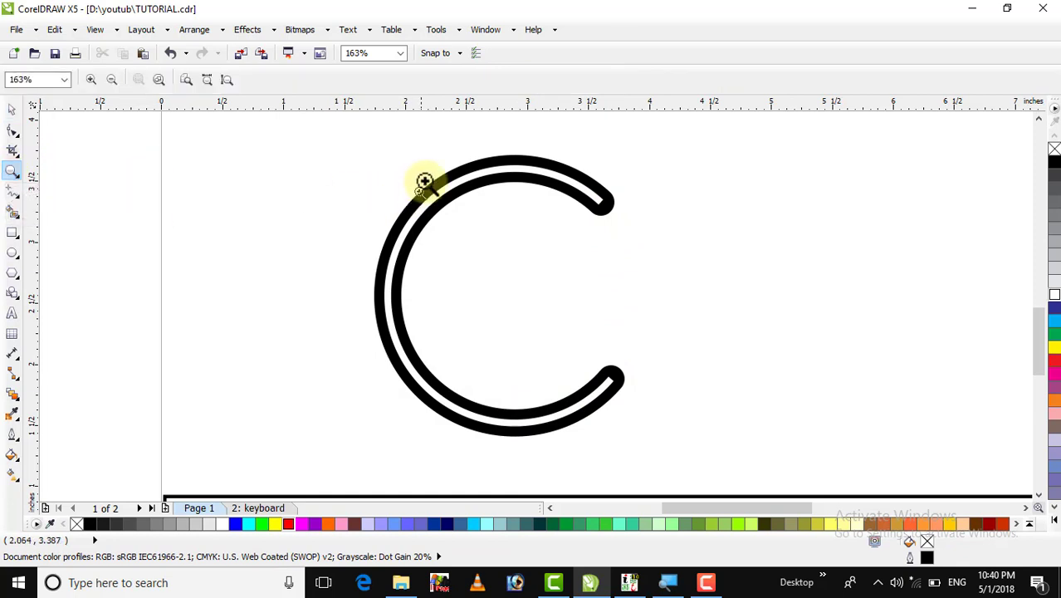
drag(537, 151, 660, 256)
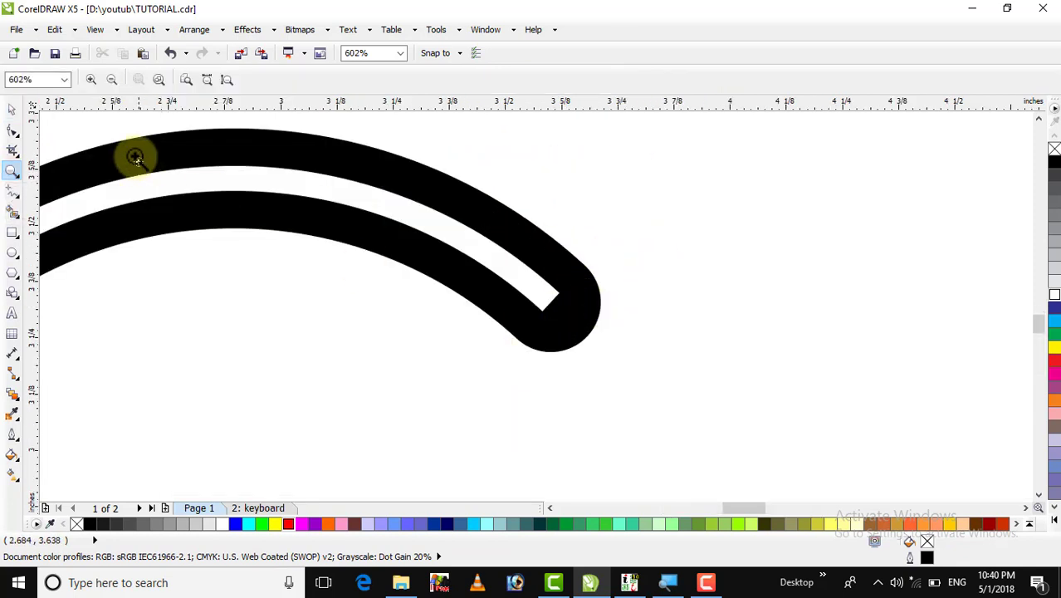
click(12, 109)
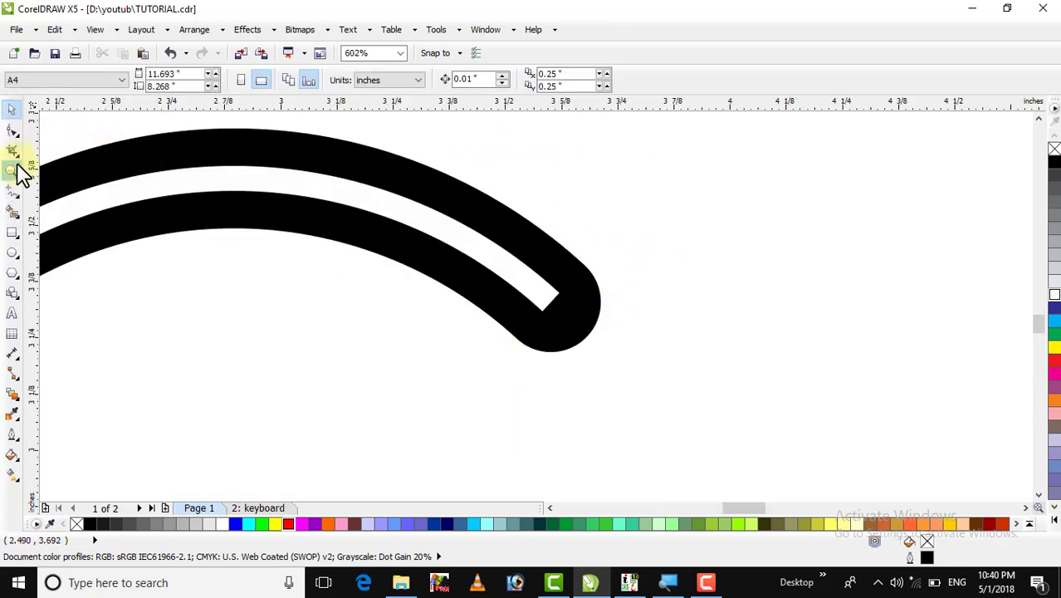
click(494, 281)
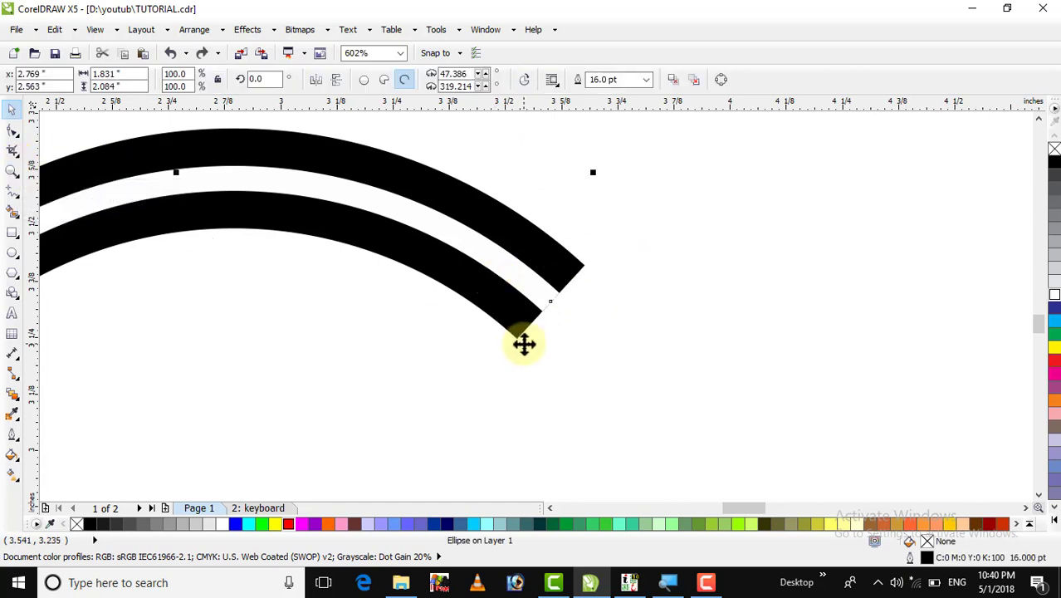
key(ctrl+shift+z)
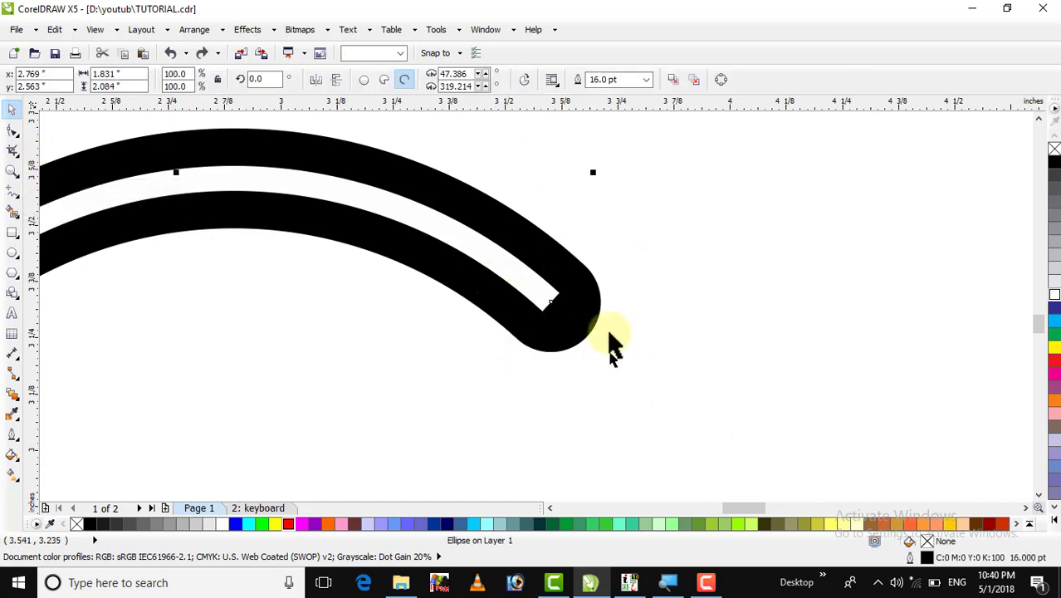
key(F4)
click(523, 366)
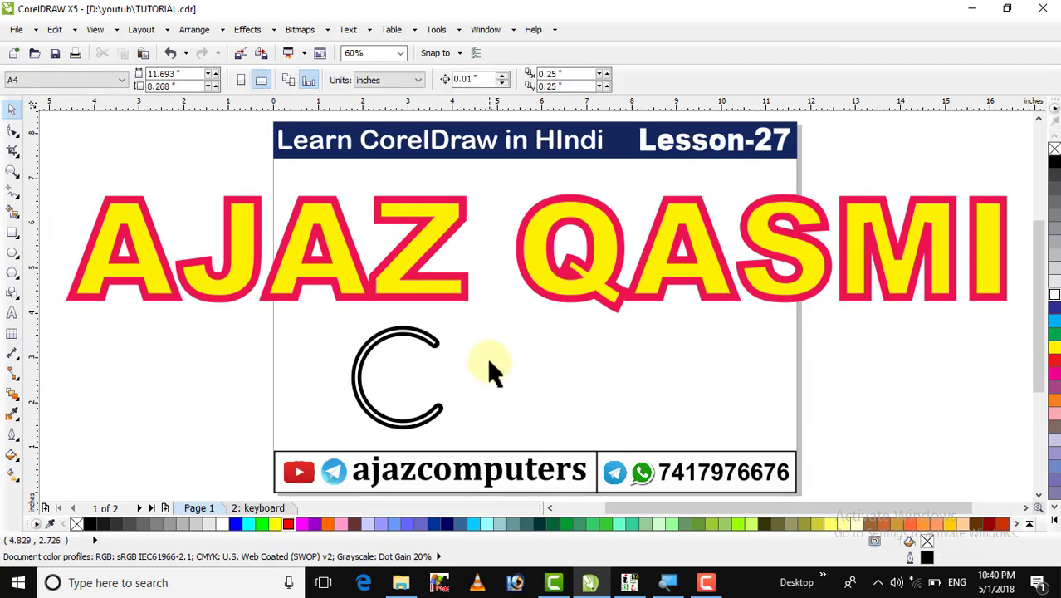
Delete the C arc and move the heading text lower on the page.
drag(501, 320, 300, 433)
key(Delete)
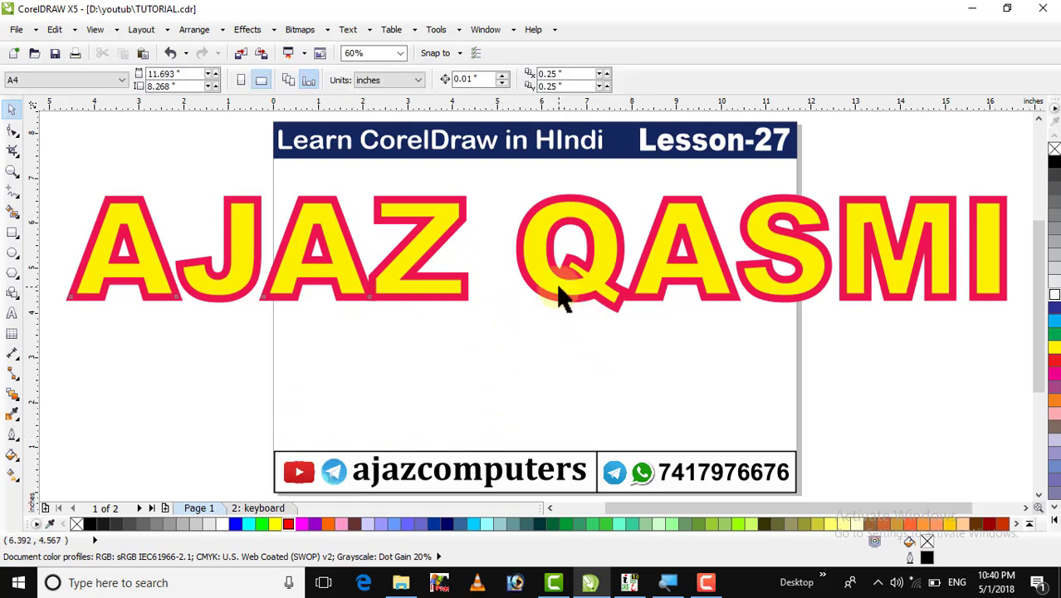
drag(560, 296, 548, 348)
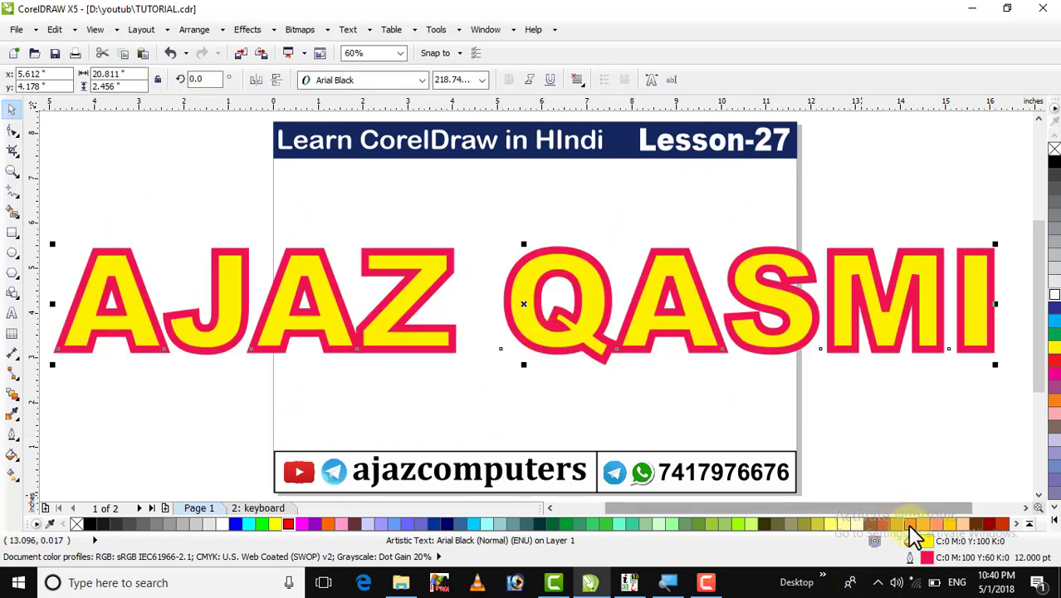
Set the heading text's pink outline width to 24 pt.
double_click(921, 563)
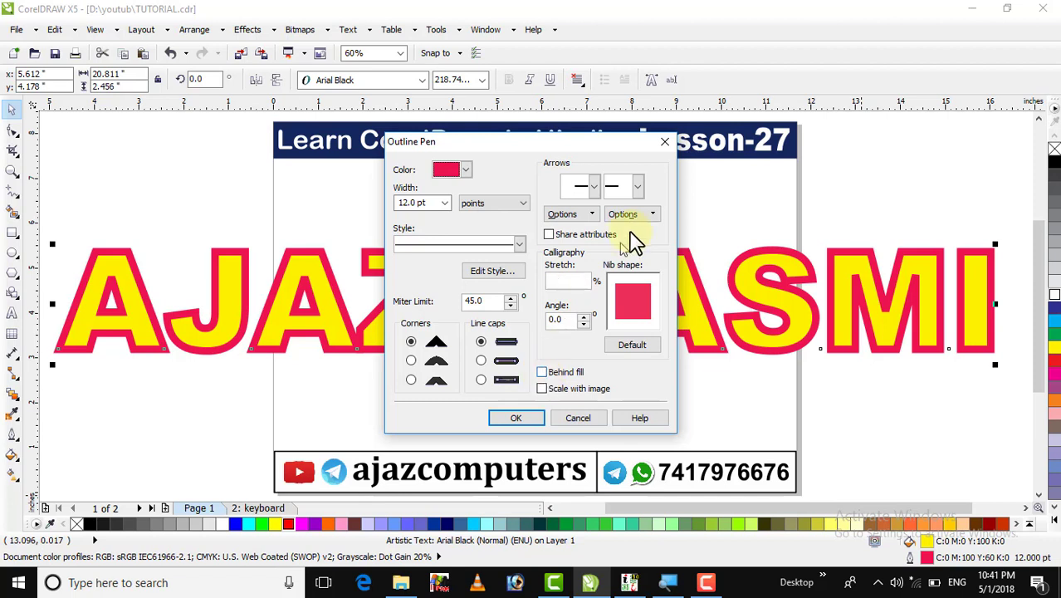
click(444, 206)
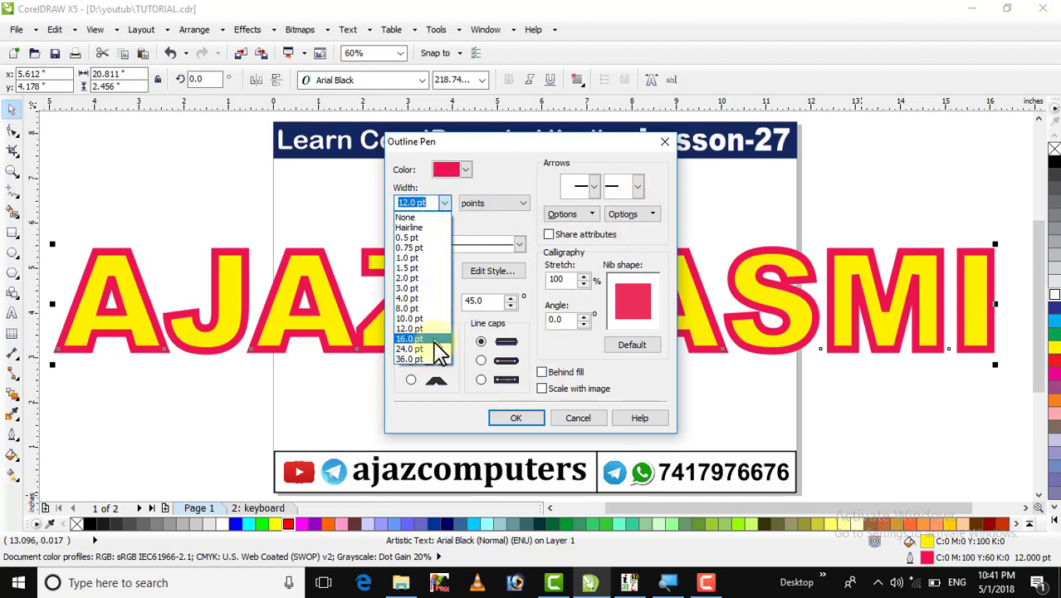
click(411, 348)
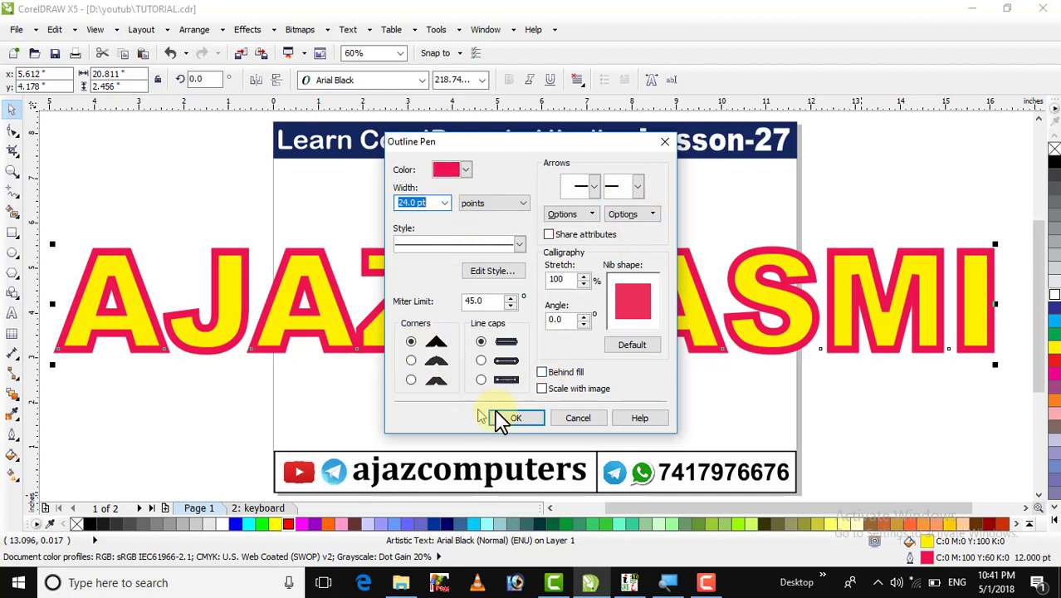
click(509, 419)
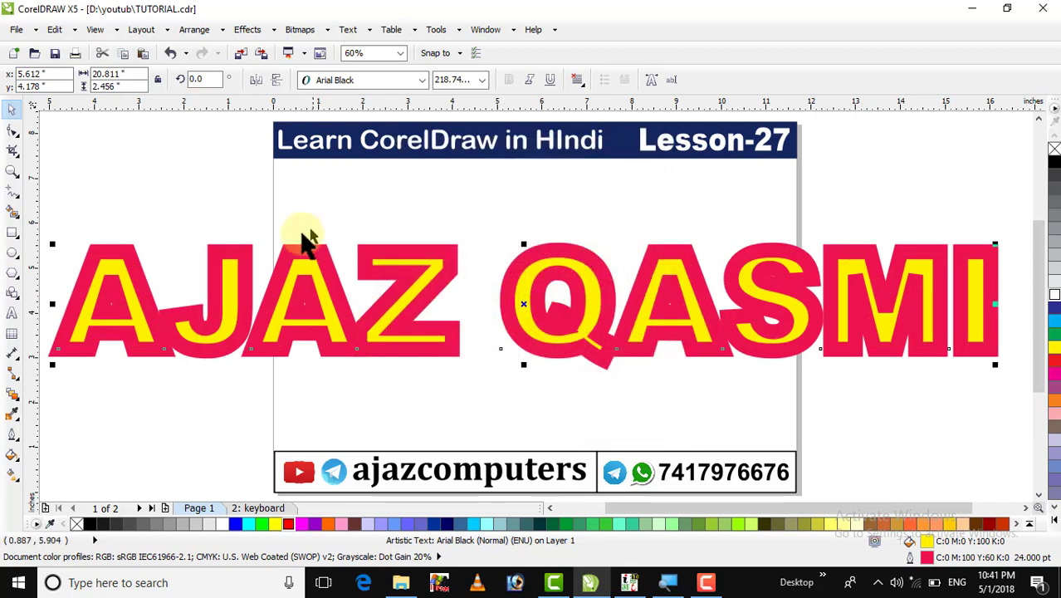
Draw the text's outline behind its fill.
double_click(911, 557)
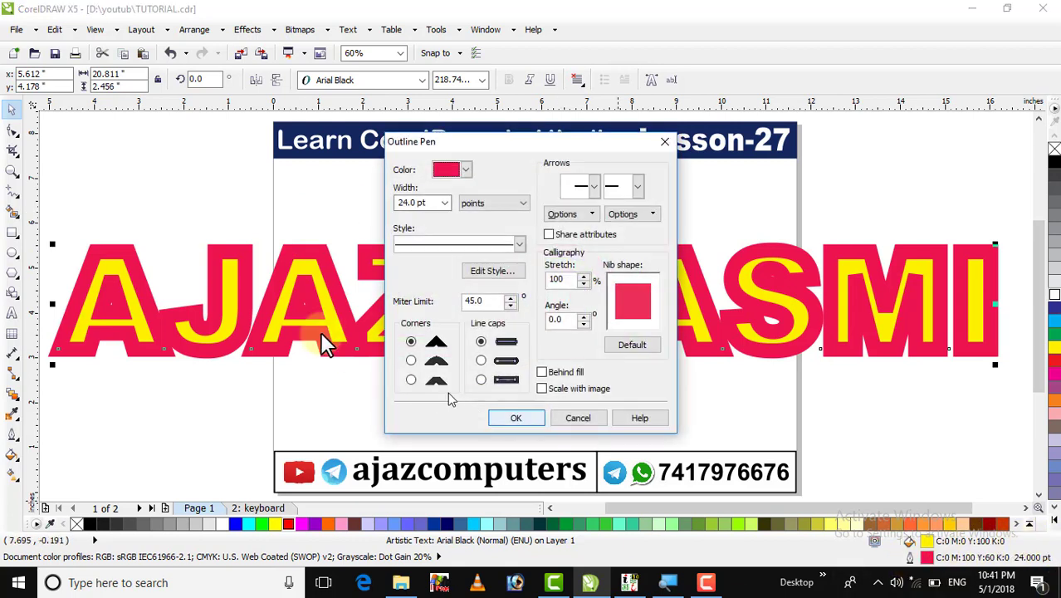
click(542, 373)
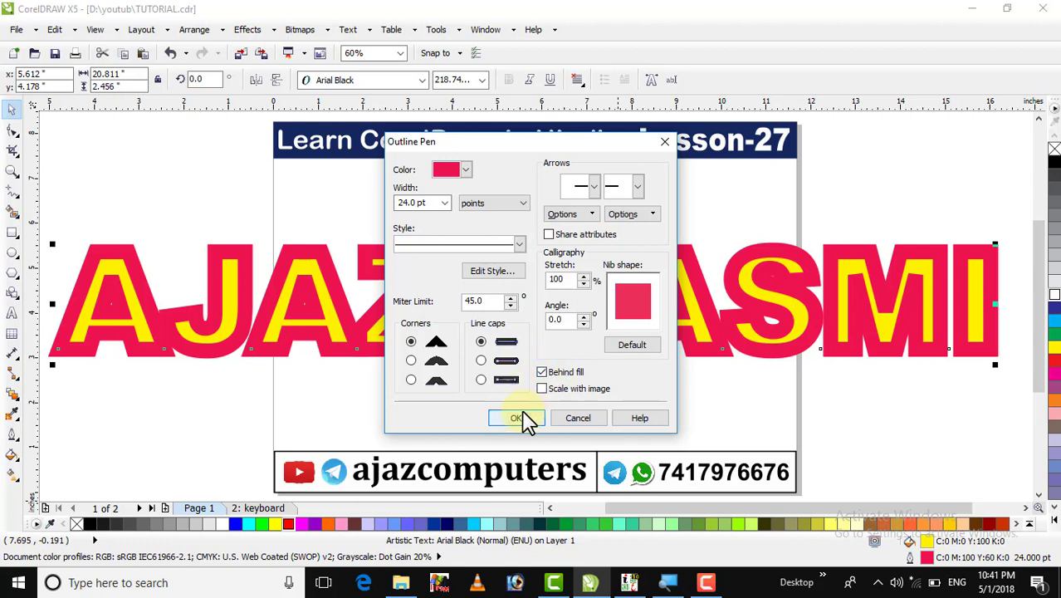
click(520, 418)
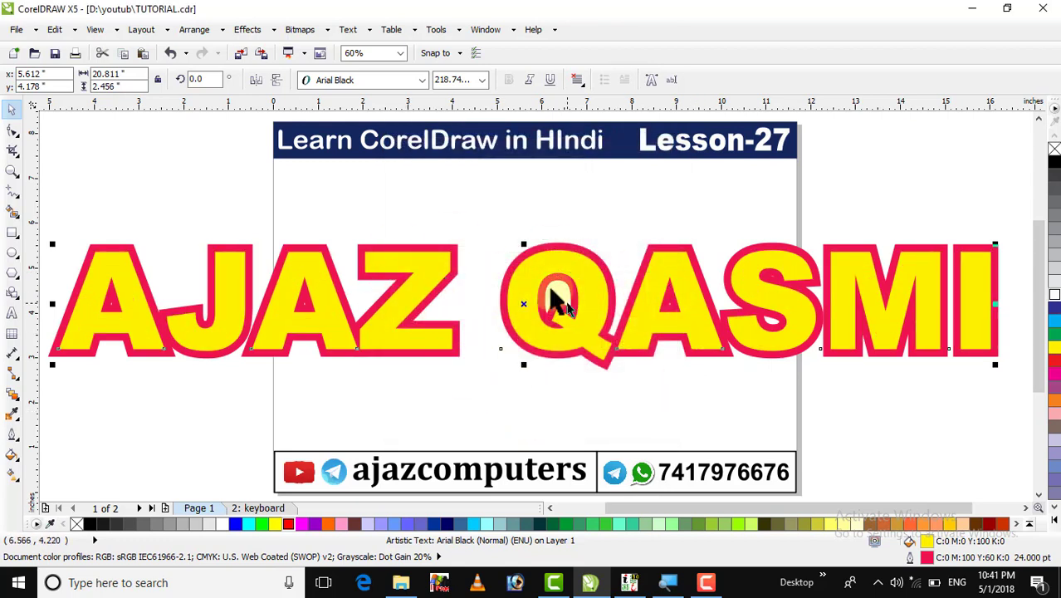
Reopen and close the text's Outline Pen settings twice without making changes.
double_click(909, 560)
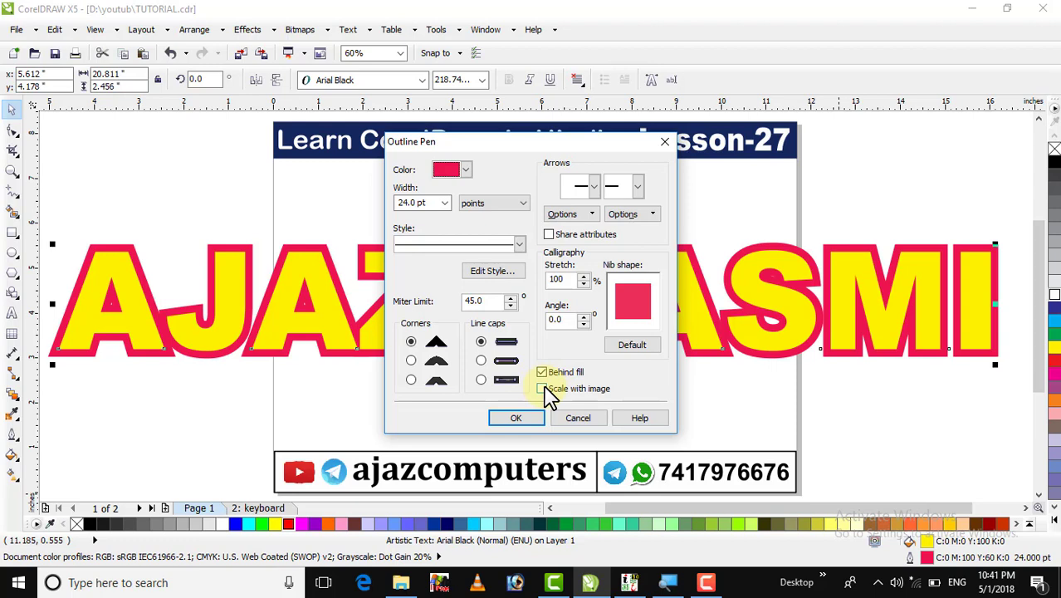
click(665, 141)
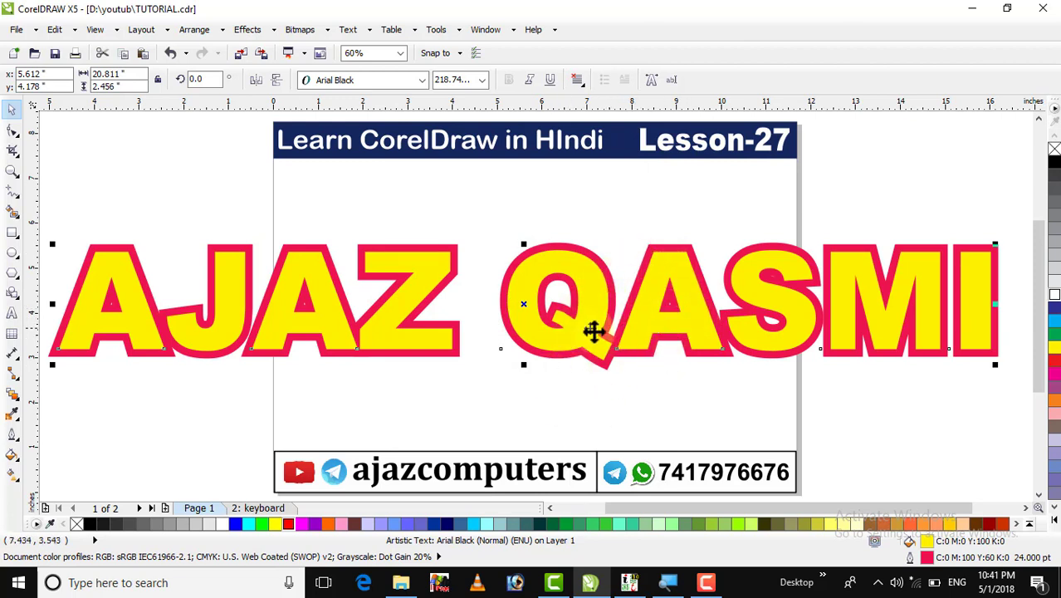
double_click(913, 567)
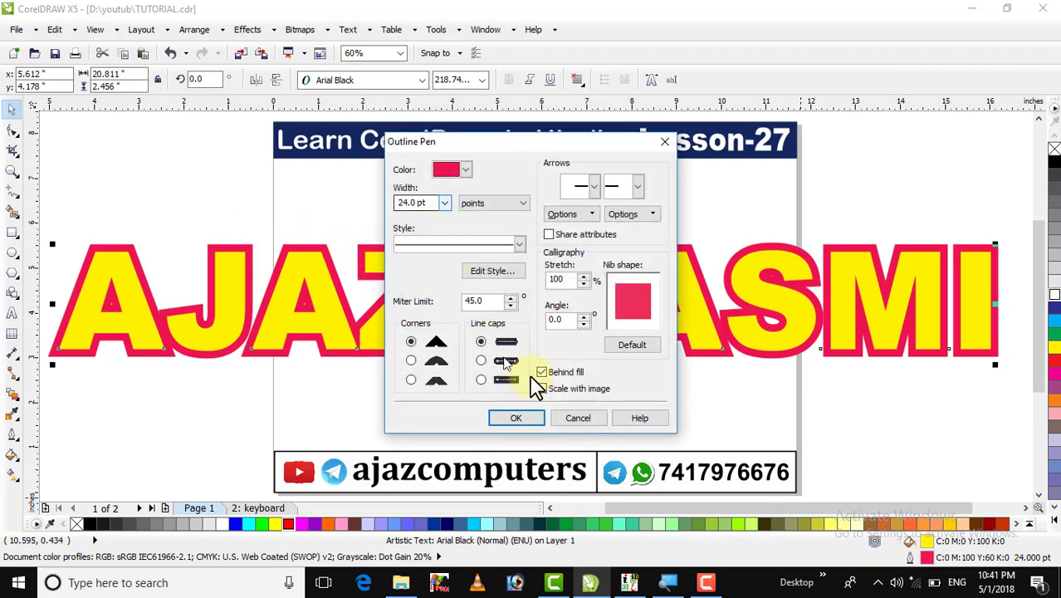
click(578, 419)
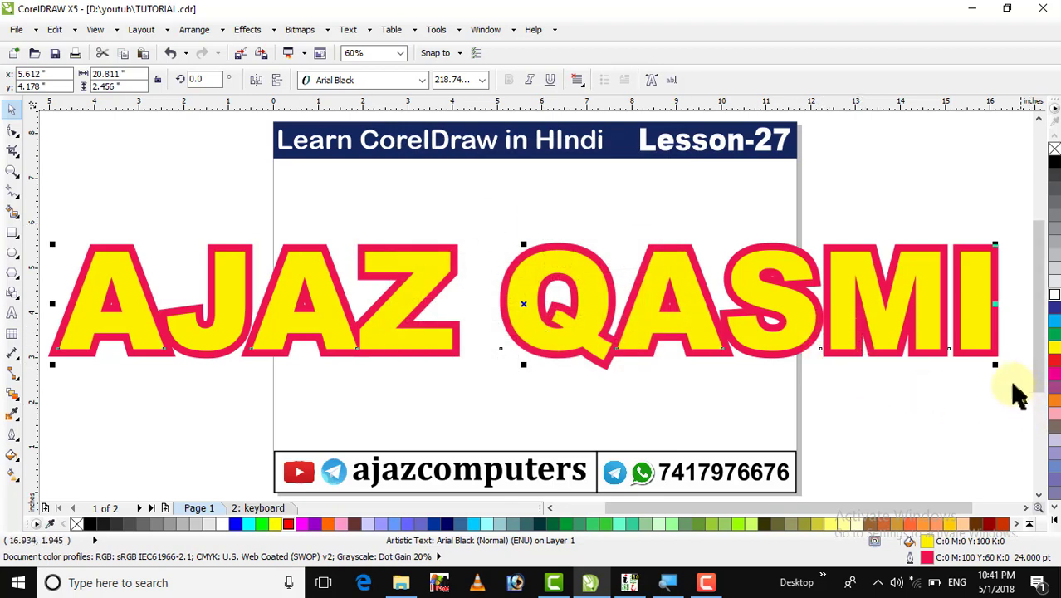
drag(993, 367, 656, 323)
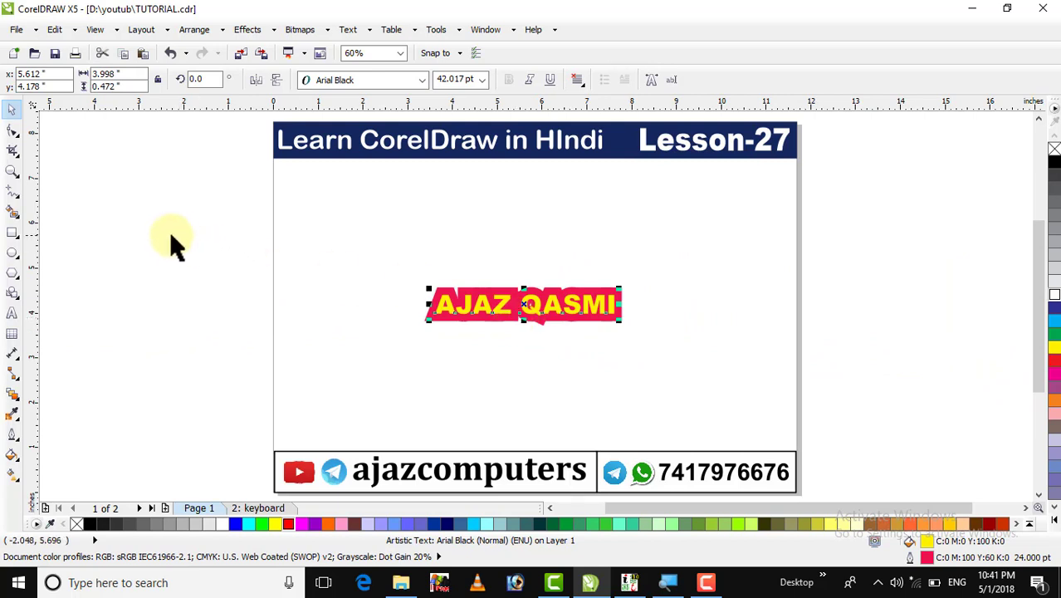
click(11, 172)
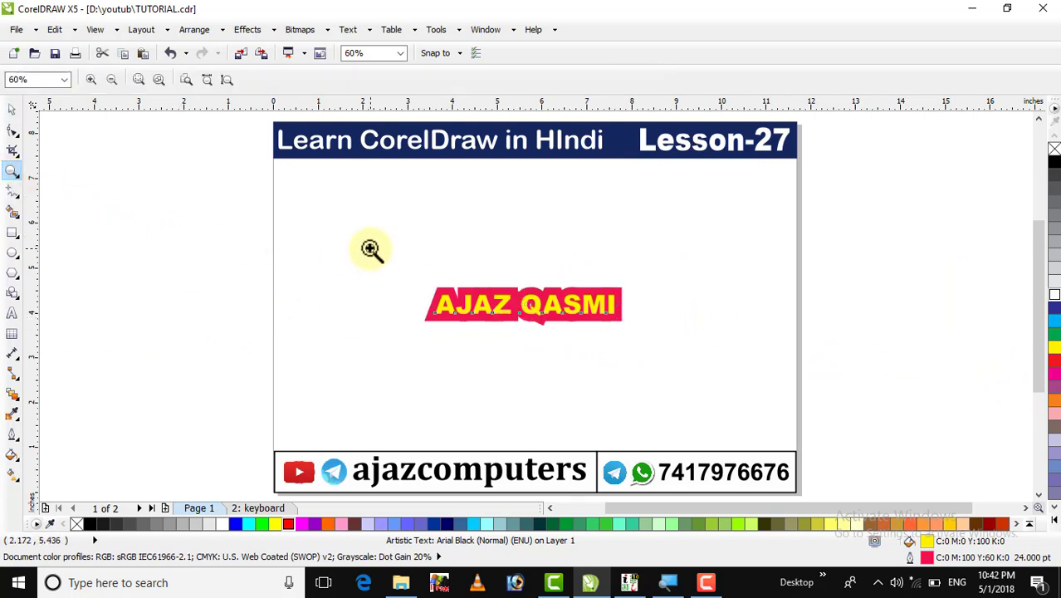
drag(369, 248, 656, 369)
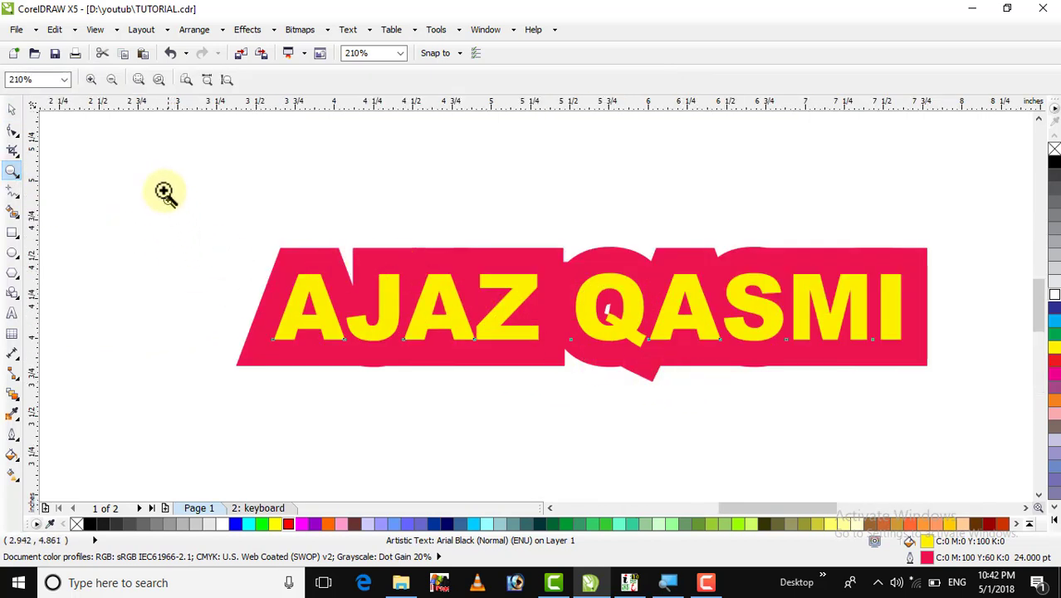
click(12, 109)
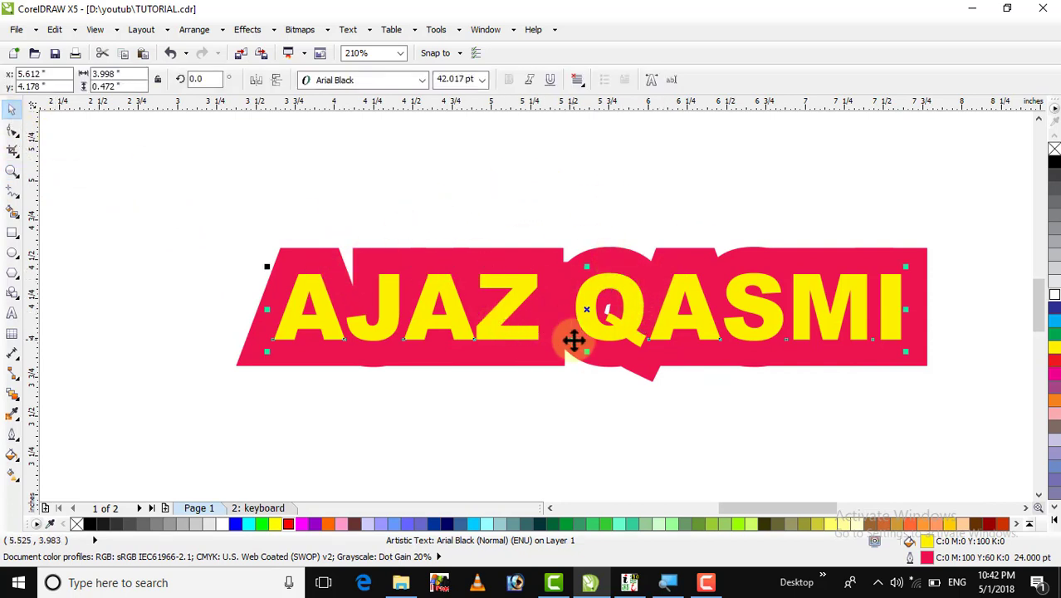
key(ctrl+z)
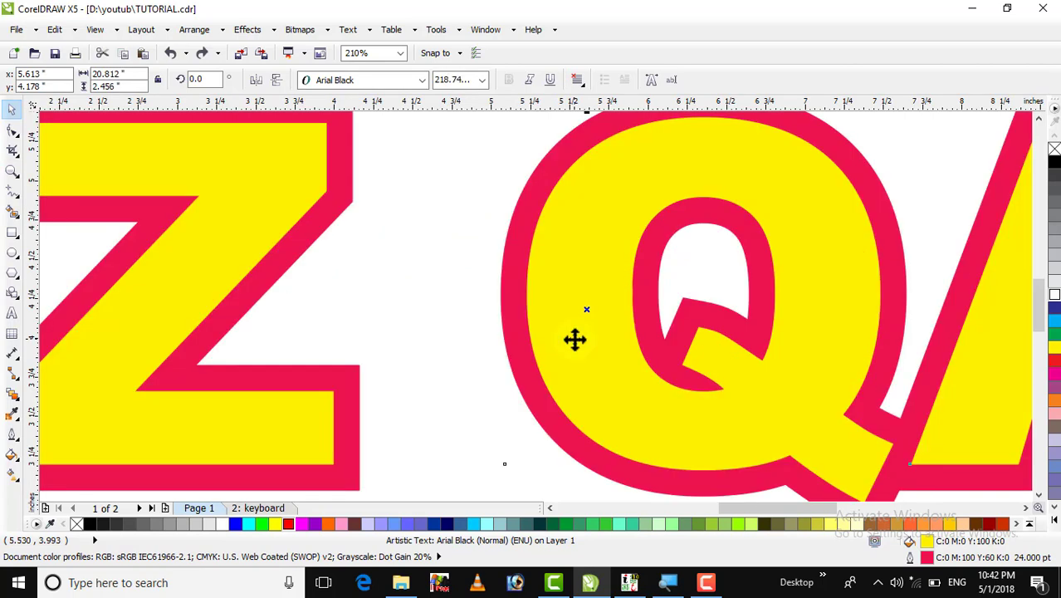
key(F4)
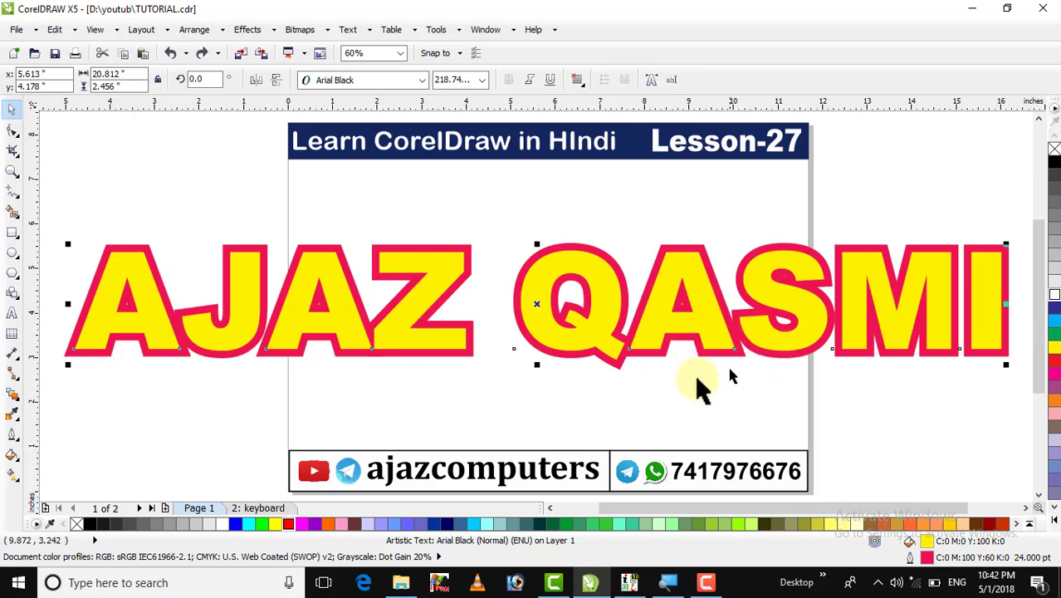
double_click(913, 557)
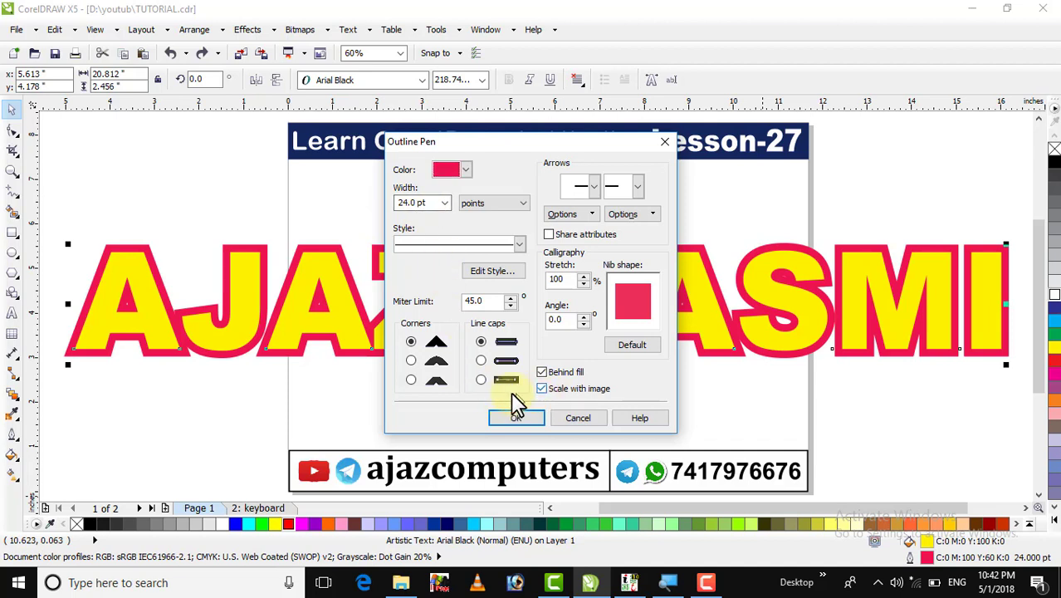
click(542, 392)
click(517, 419)
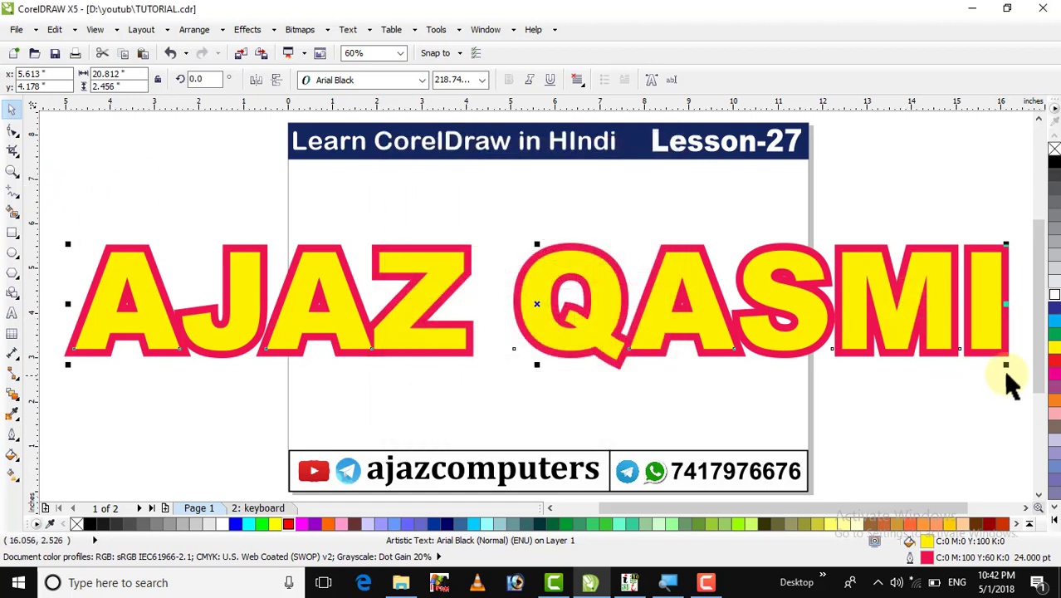
Test-shrink the text to about a quarter size, then undo back to full size.
drag(1006, 366, 668, 338)
click(500, 250)
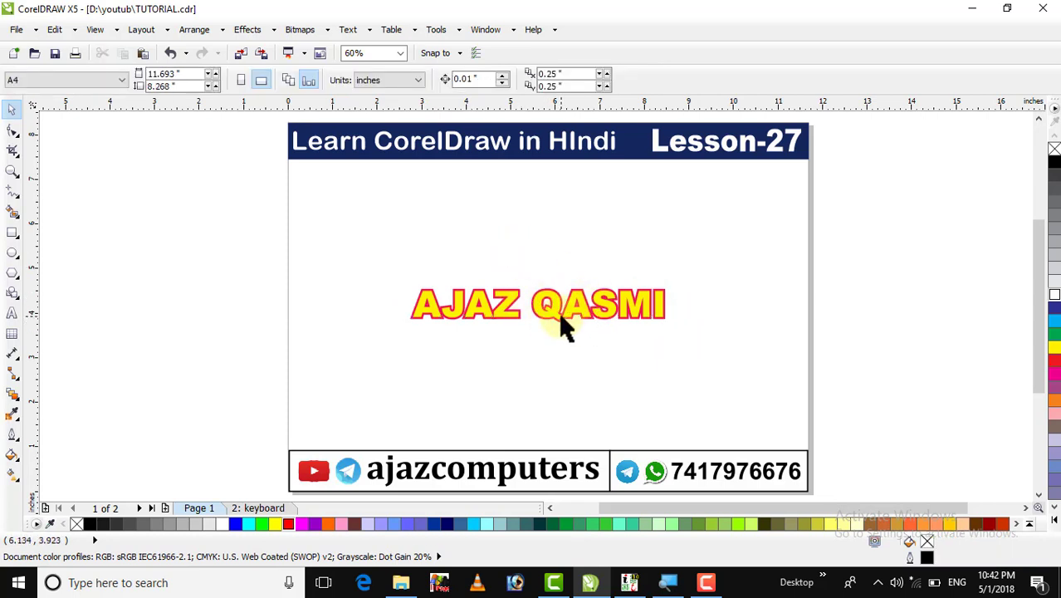
key(ctrl+z)
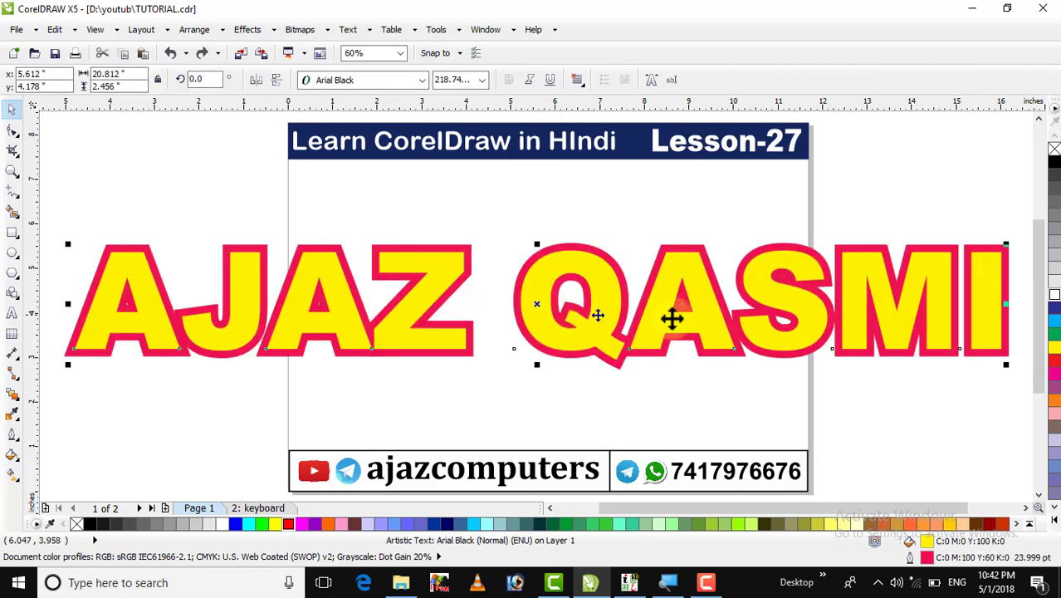
Thin the text's pink outline to 16 pt and nudge the heading slightly left.
double_click(909, 558)
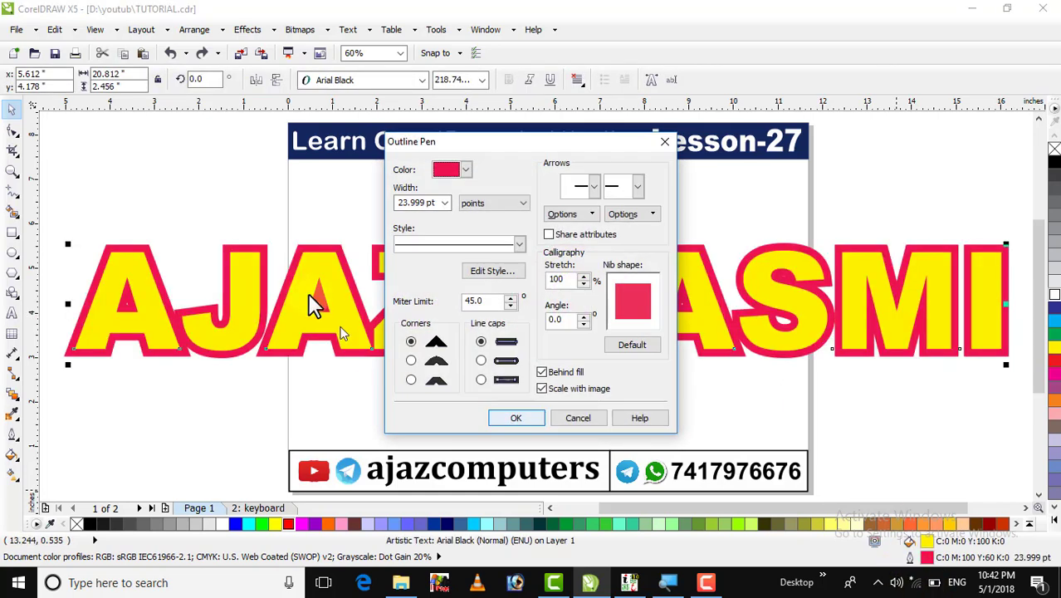
click(444, 203)
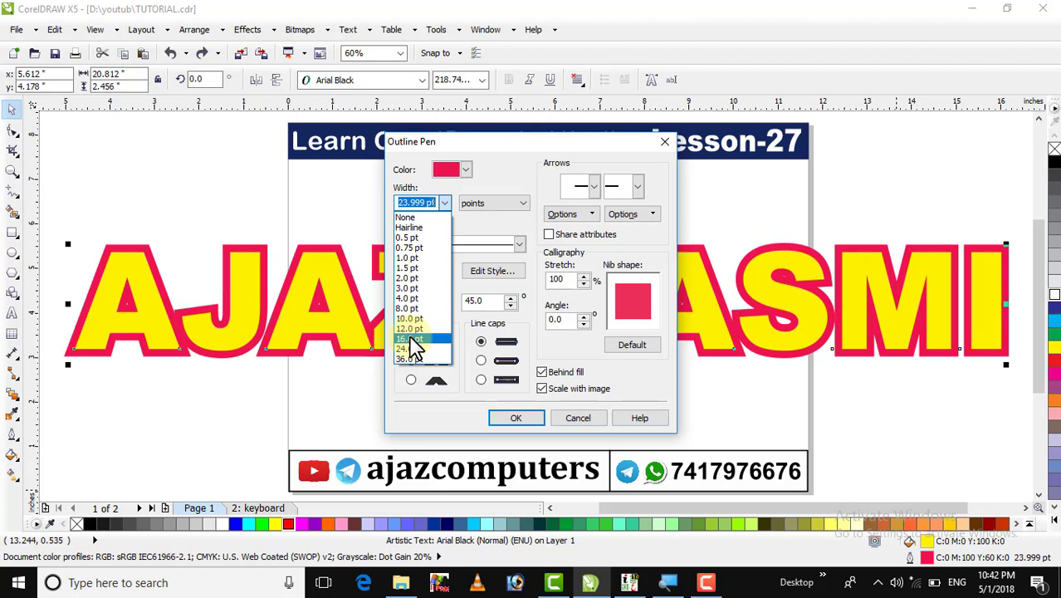
click(410, 339)
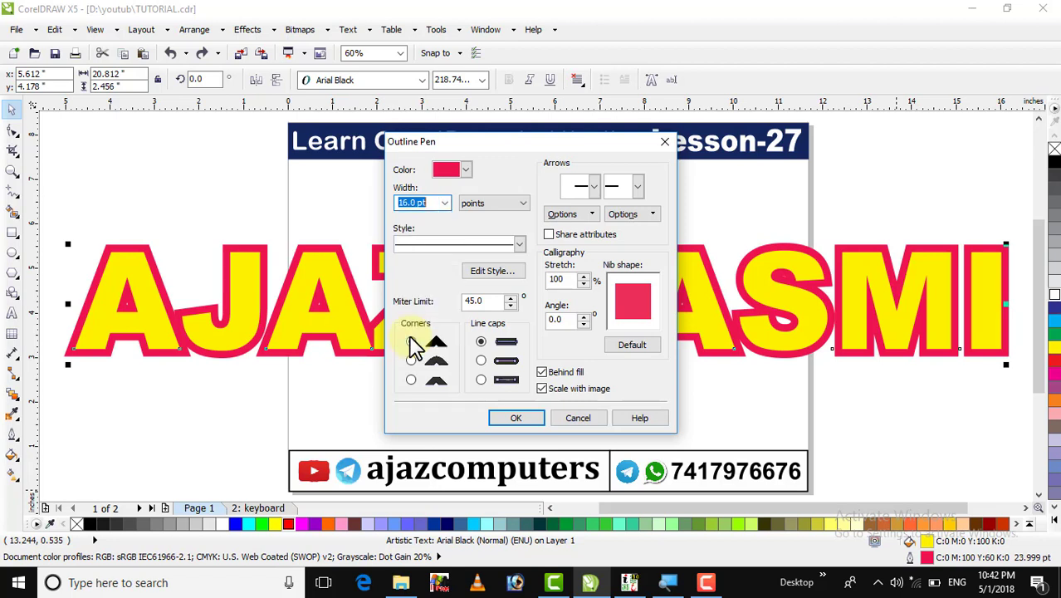
click(514, 423)
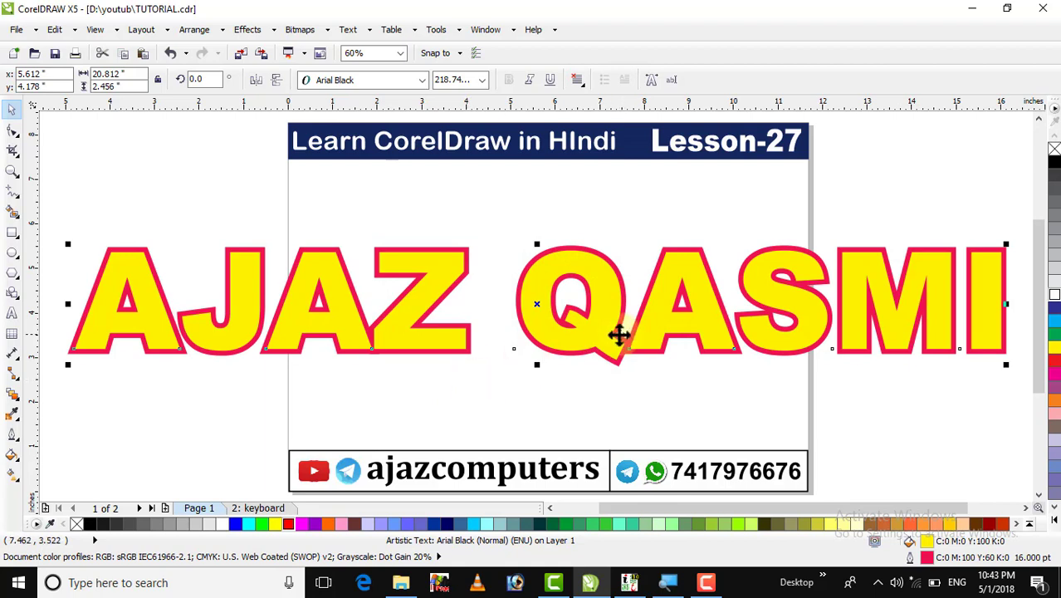
drag(611, 333, 575, 339)
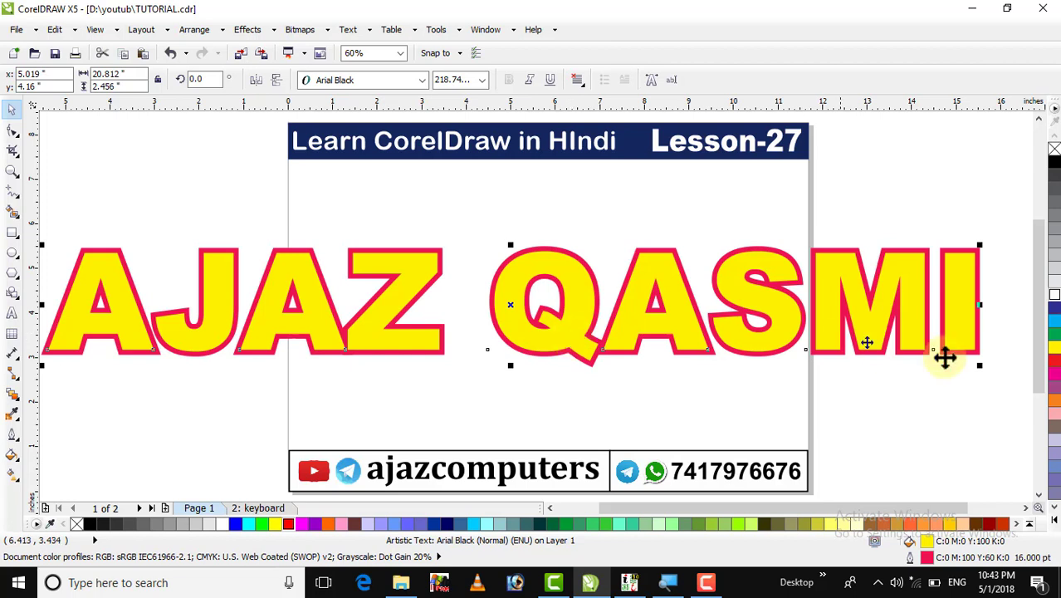
Shrink the text slightly, fill it solid red with a white outline, and shift it left.
drag(979, 364, 943, 361)
click(1054, 367)
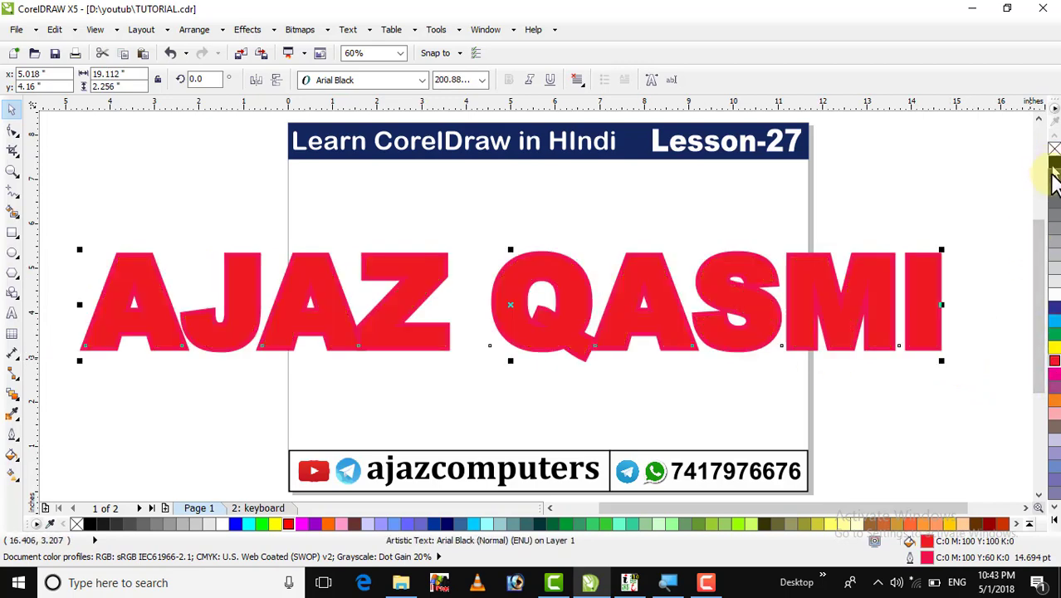
right_click(1054, 296)
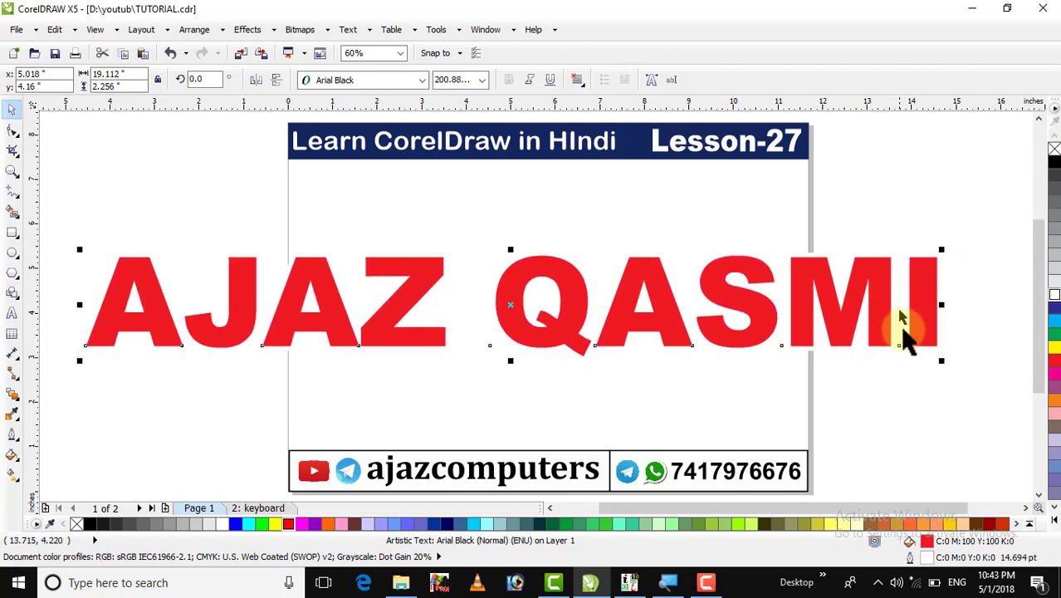
click(884, 374)
drag(841, 321, 824, 325)
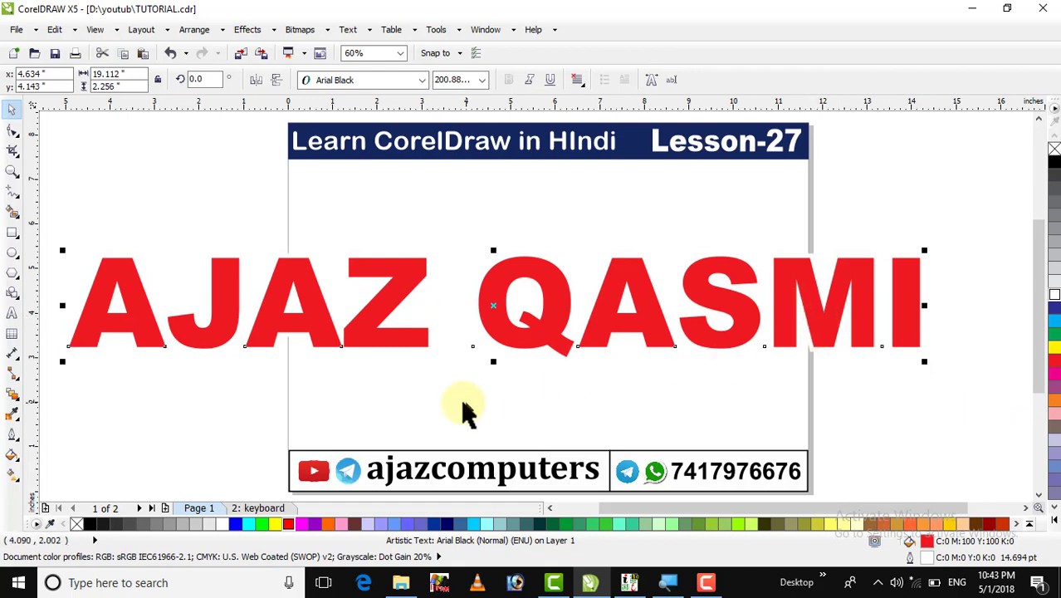
click(14, 394)
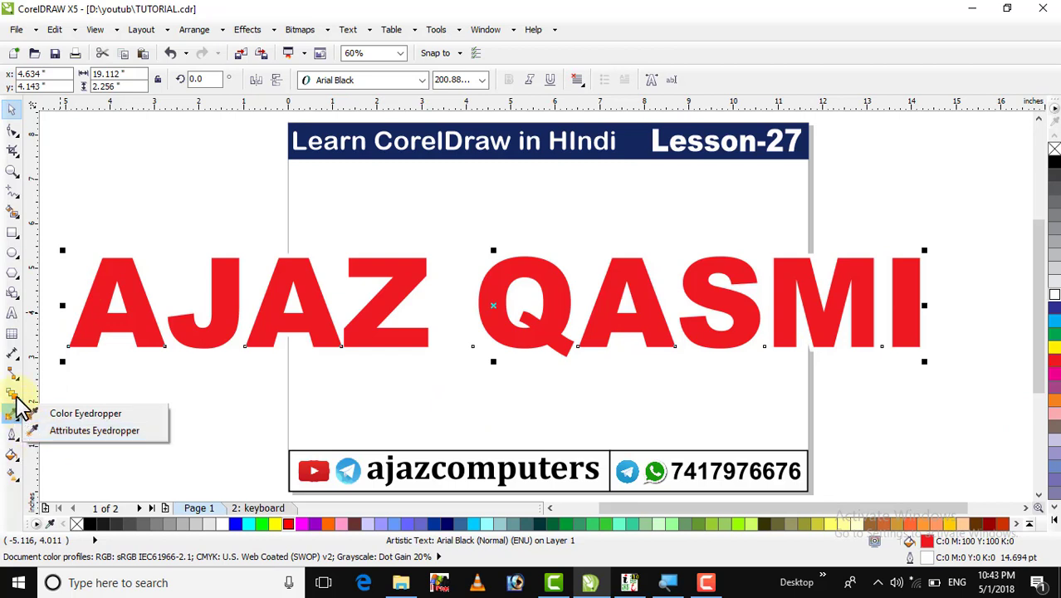
mouse_move(13, 394)
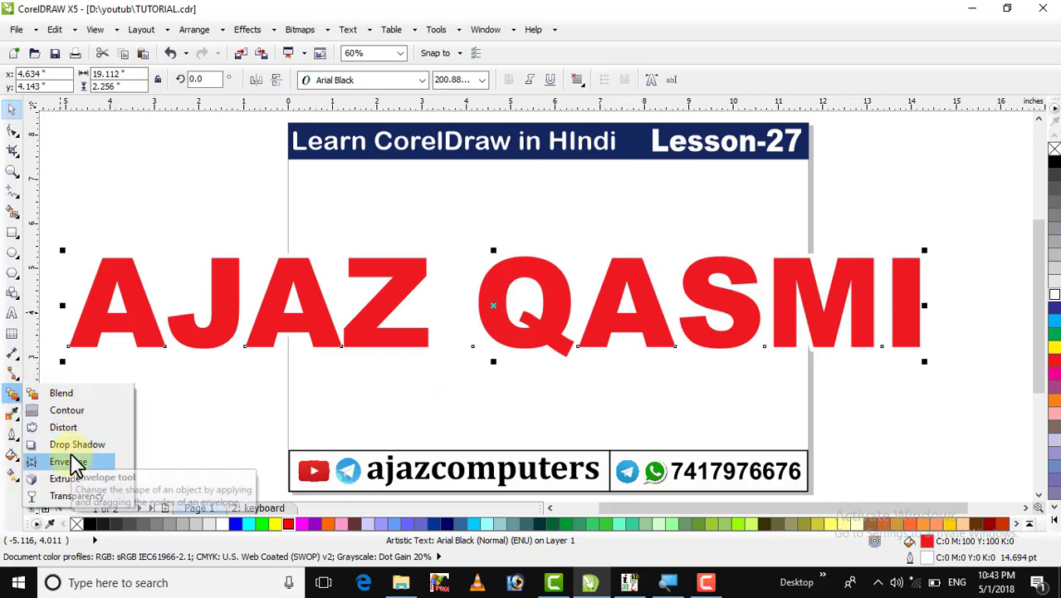
Add a black Medium Glow drop shadow, feathered Outside at 10, to the text.
click(75, 446)
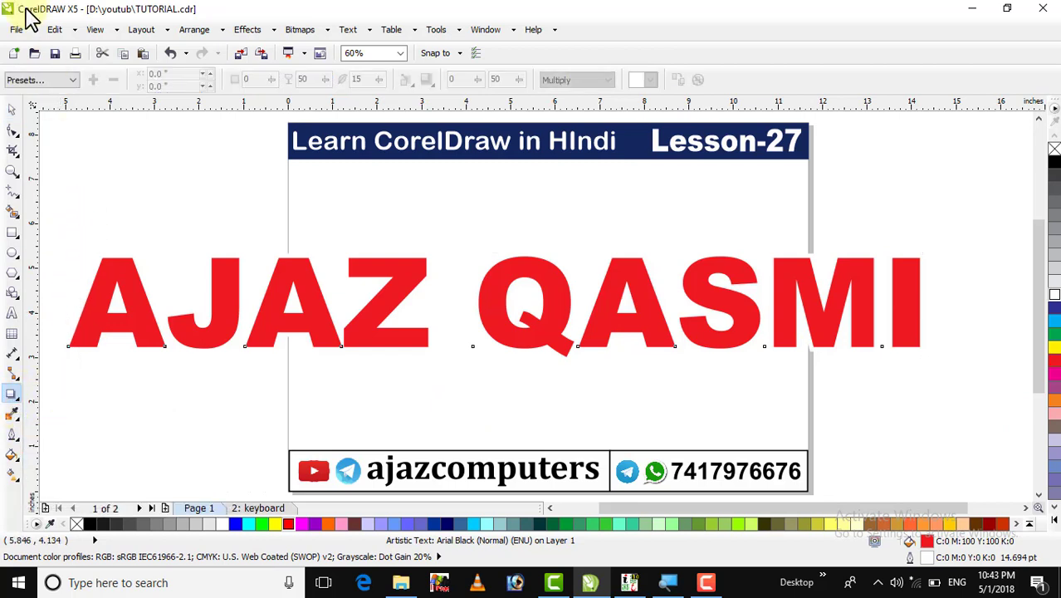
click(33, 79)
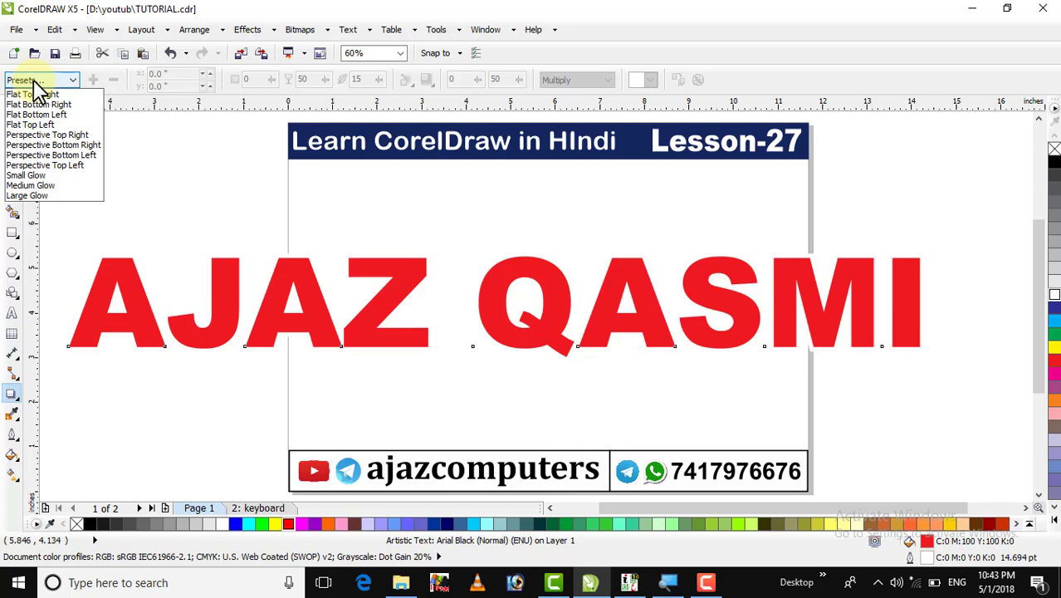
click(30, 185)
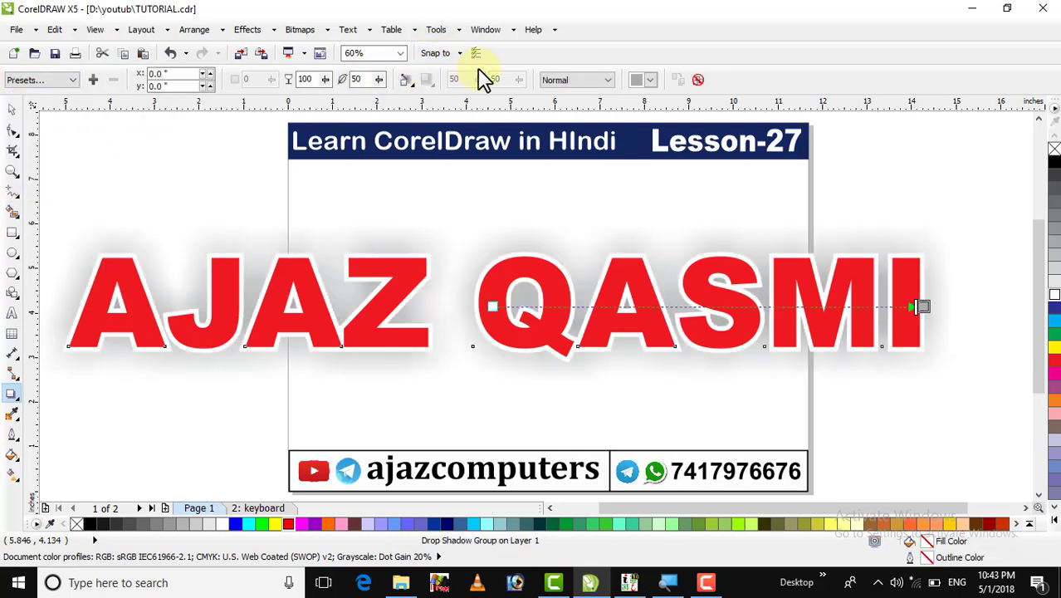
click(407, 80)
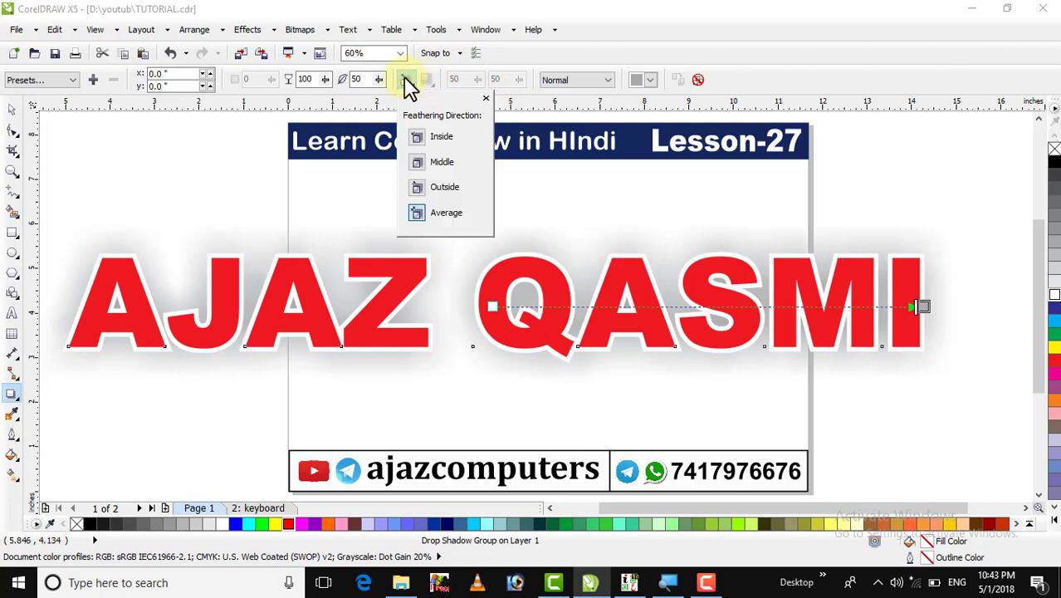
click(415, 184)
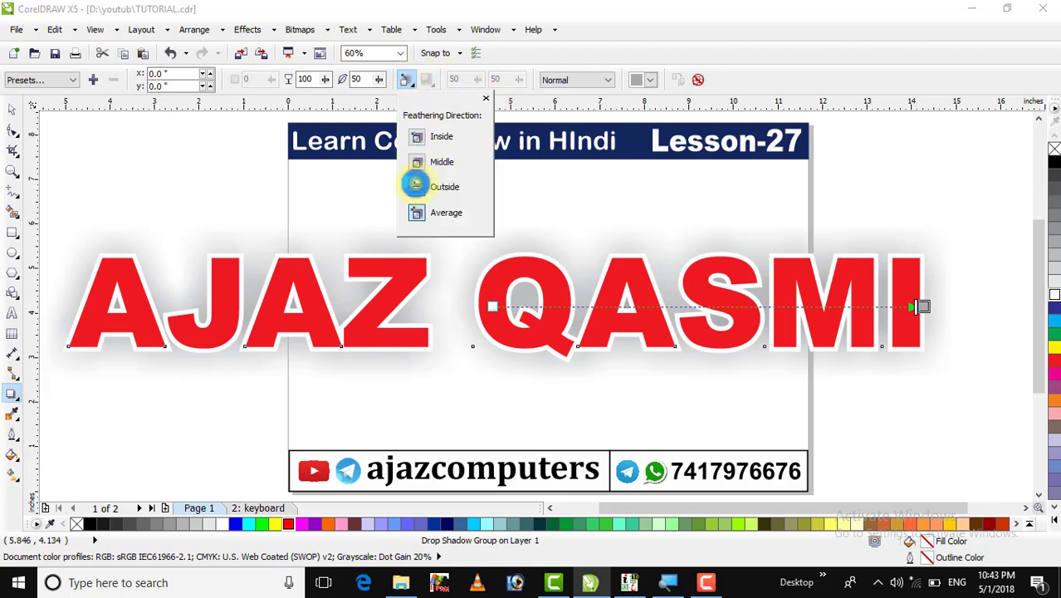
click(363, 79)
text(10)
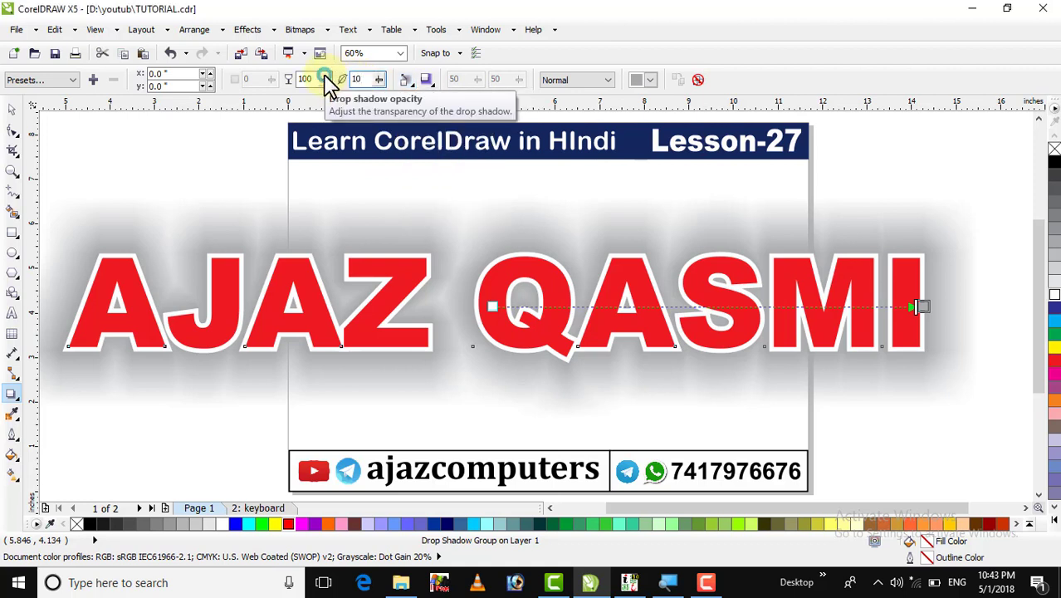
key(Return)
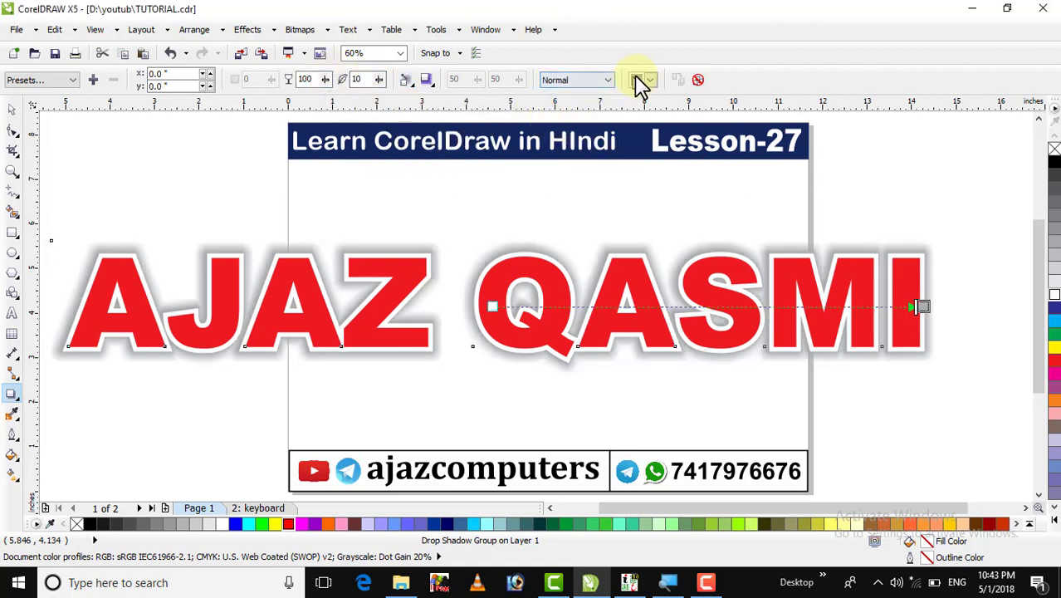
click(651, 80)
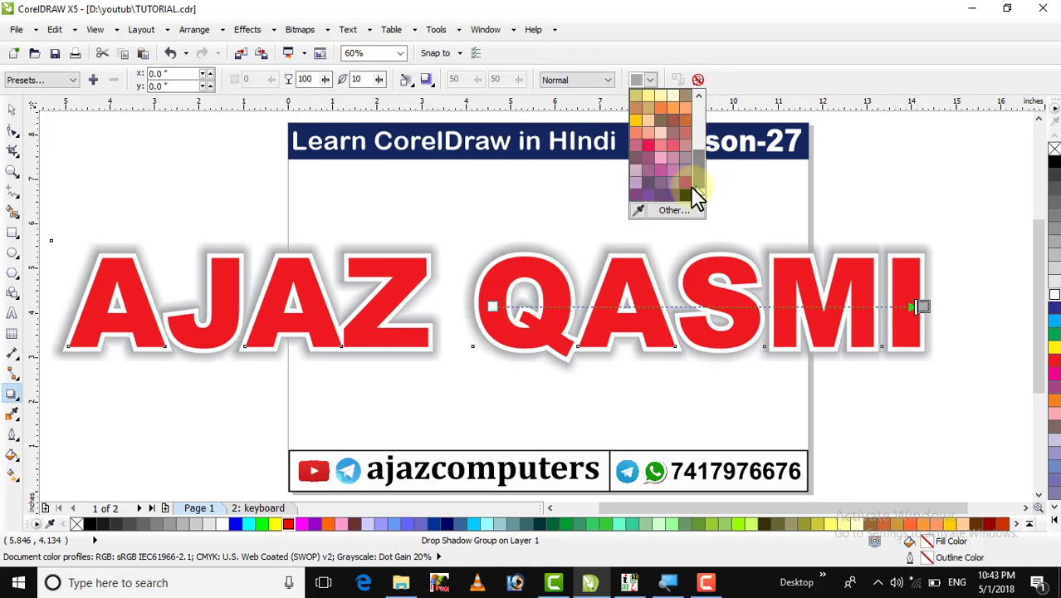
click(682, 194)
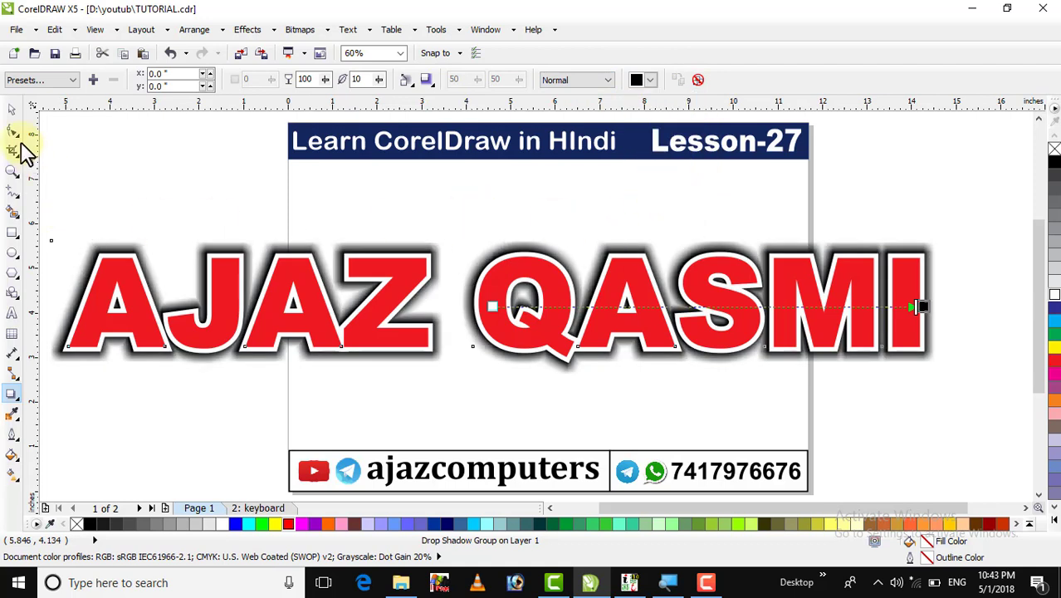
click(17, 112)
click(194, 172)
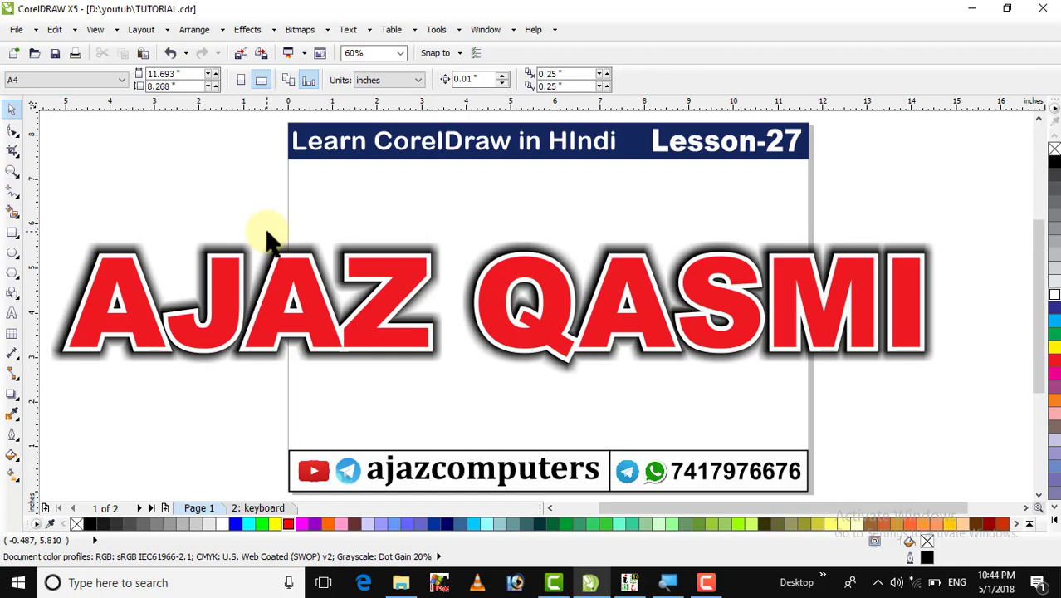
Undo the last shadow change, give AJAZ a 20 pt outline, and fill it red.
key(ctrl+z)
key(ctrl+z)
key(ctrl+z)
key(ctrl+z)
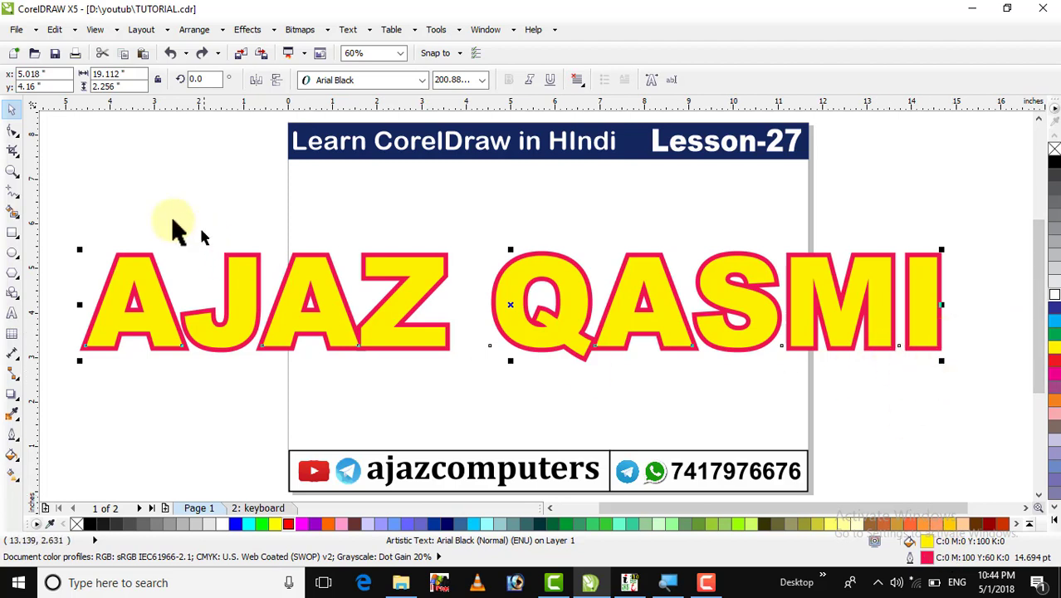
click(12, 172)
drag(66, 225, 481, 384)
click(12, 109)
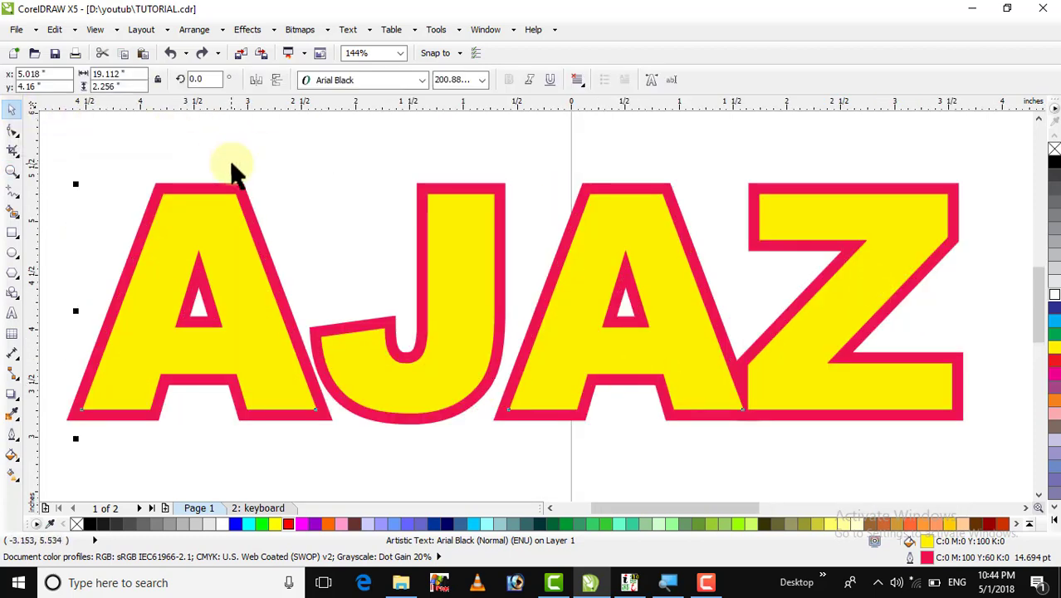
click(236, 228)
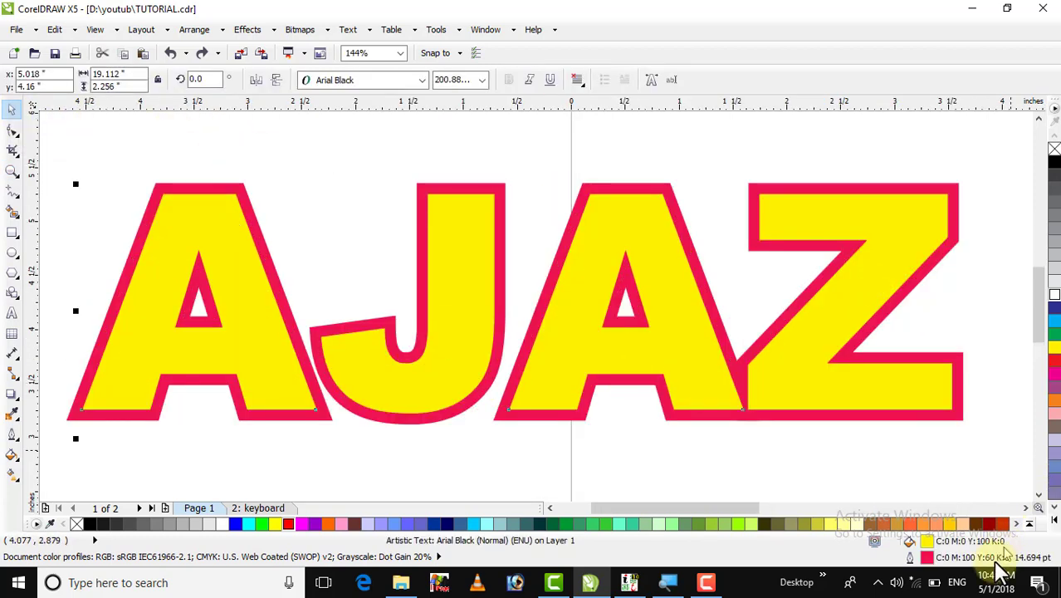
double_click(913, 558)
click(432, 203)
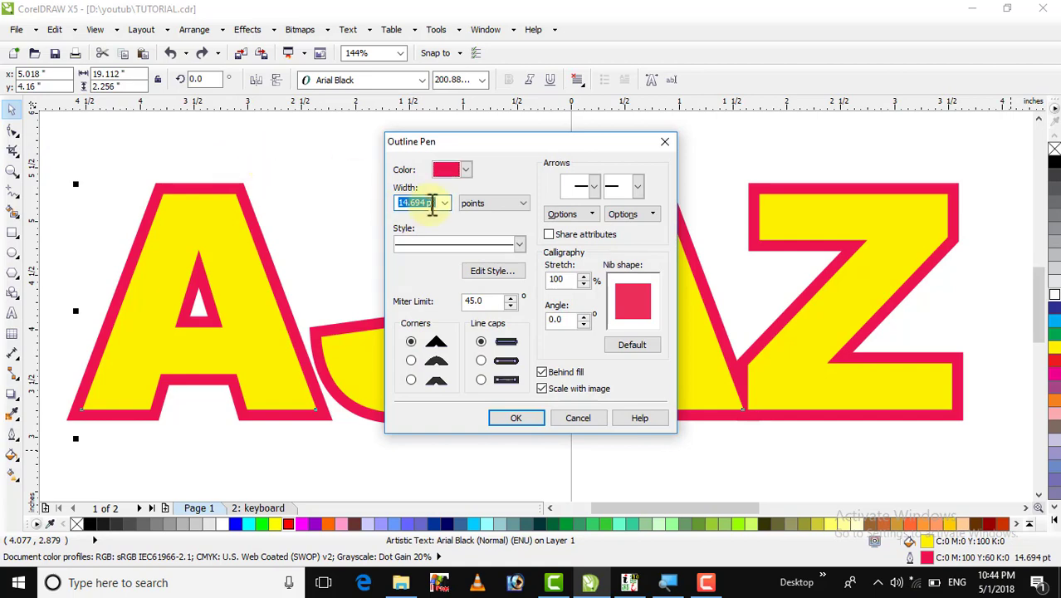
text(20)
key(Return)
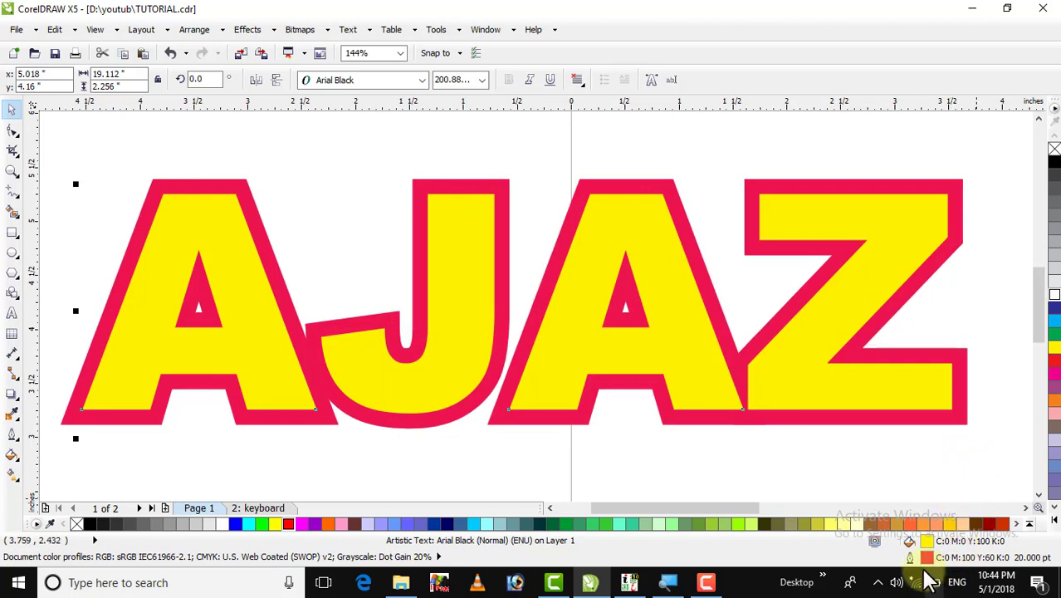
click(1054, 365)
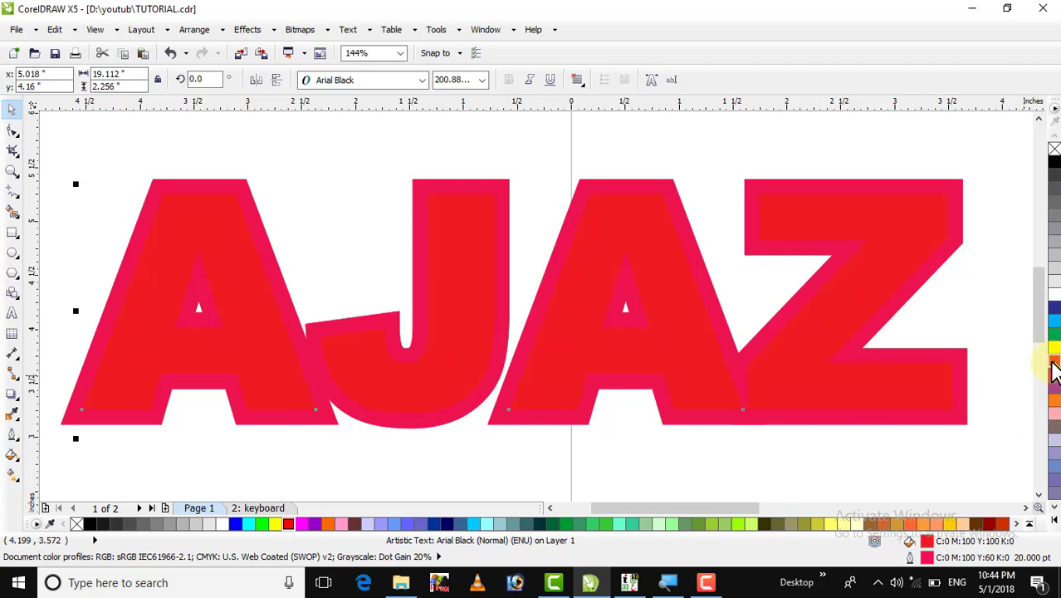
Give the top AJAZ copy a white 10 pt outline.
double_click(913, 558)
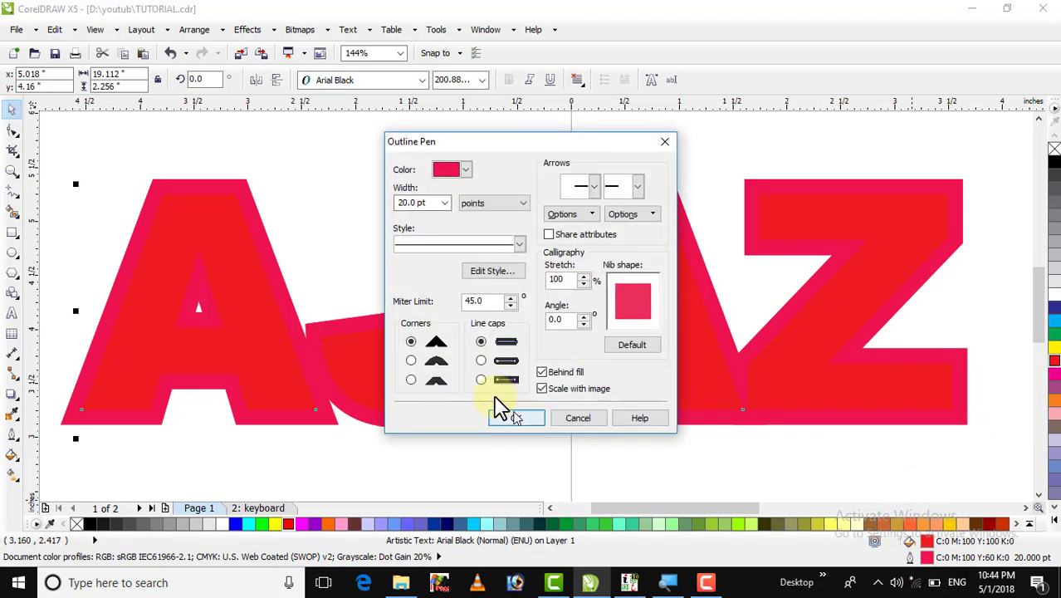
click(432, 202)
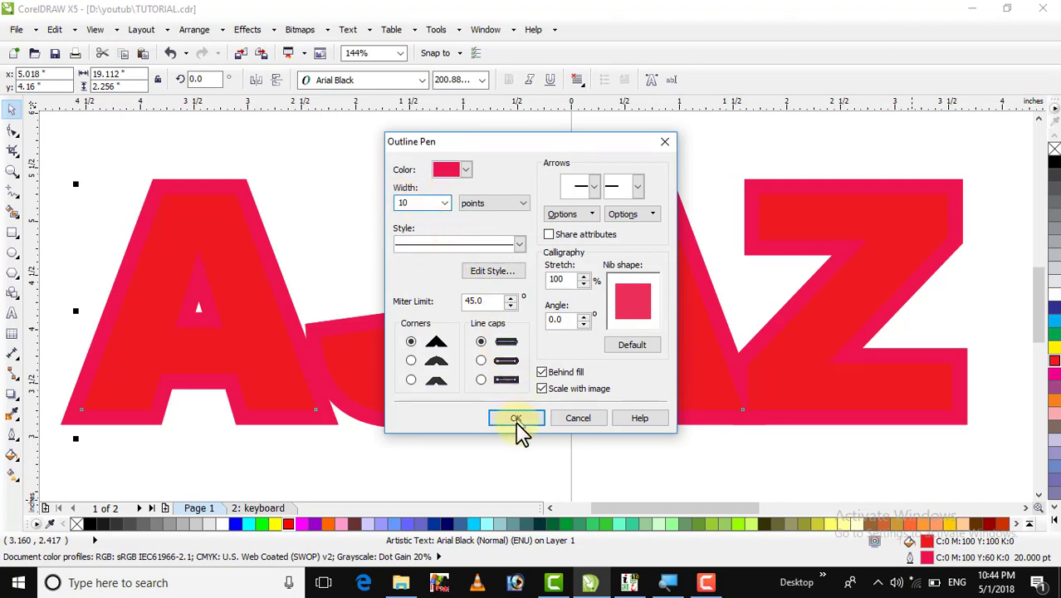
click(467, 169)
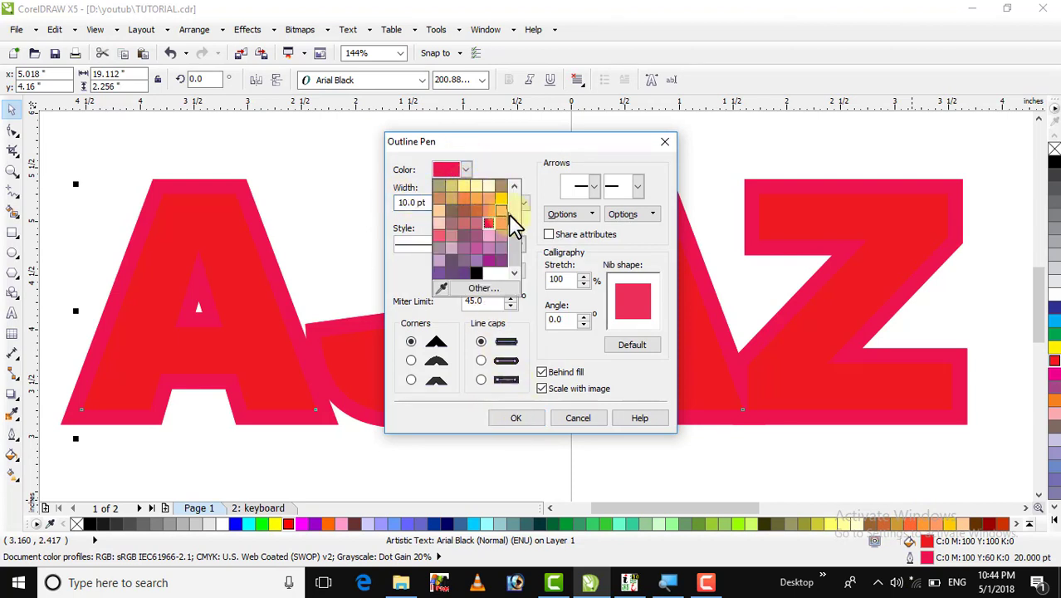
scroll(516, 248, up, 3)
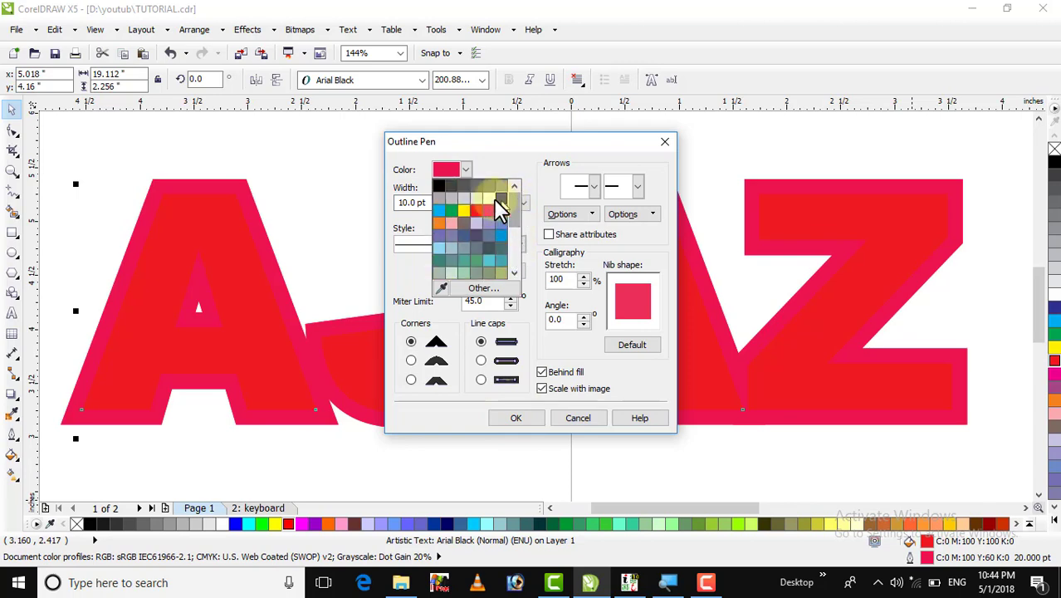
click(487, 197)
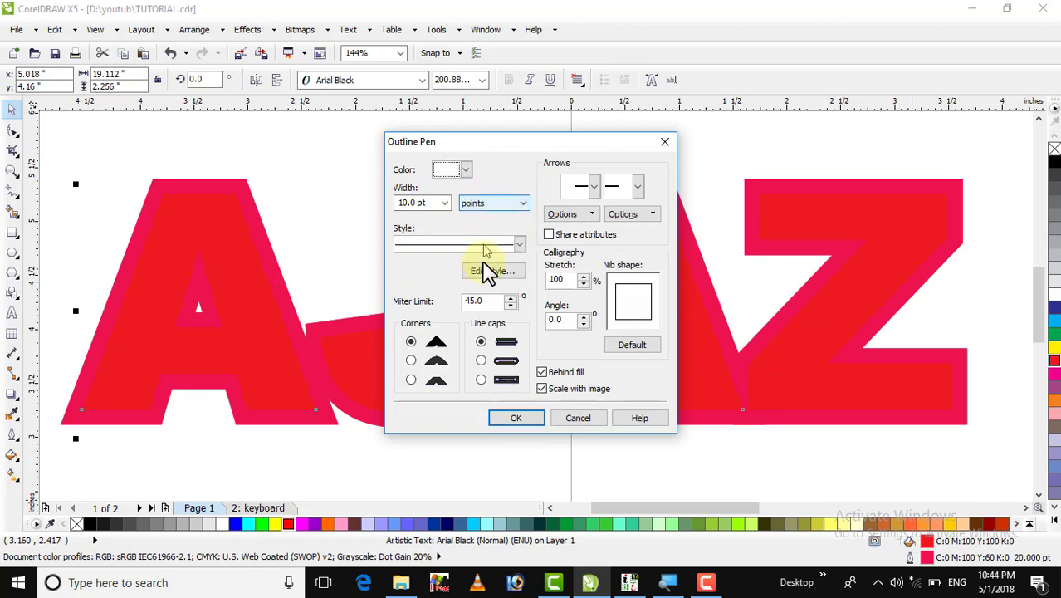
click(509, 421)
click(497, 135)
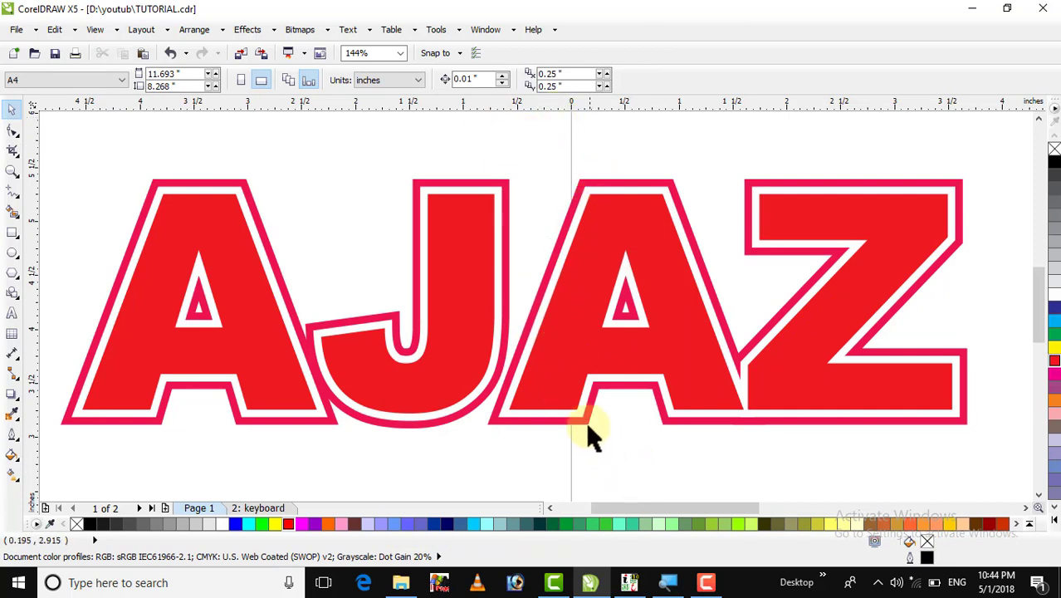
Make the AJAZ text's outer outline black.
drag(586, 422, 602, 441)
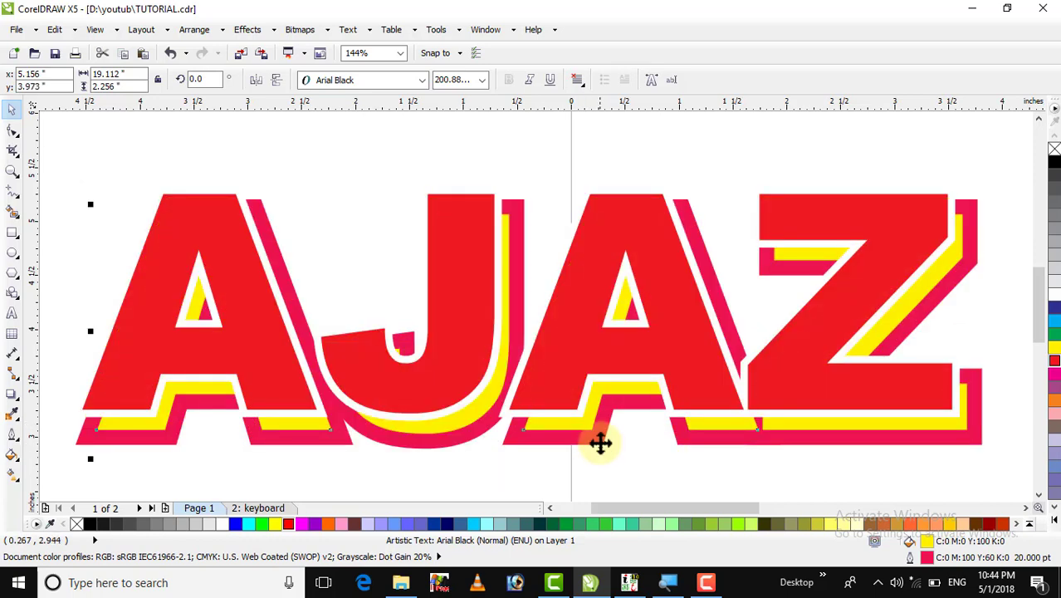
key(ctrl+z)
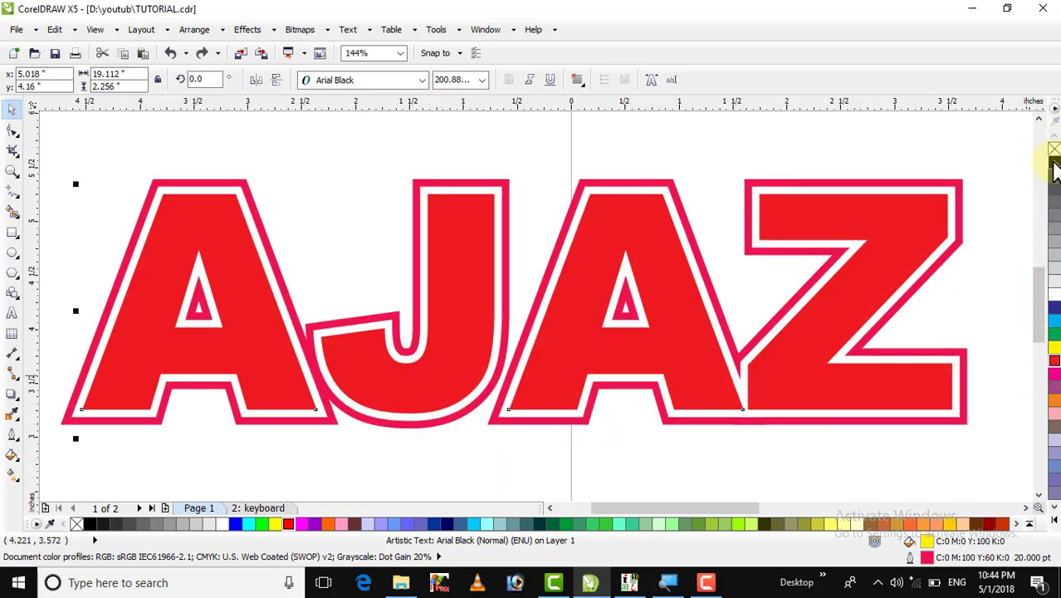
right_click(1053, 164)
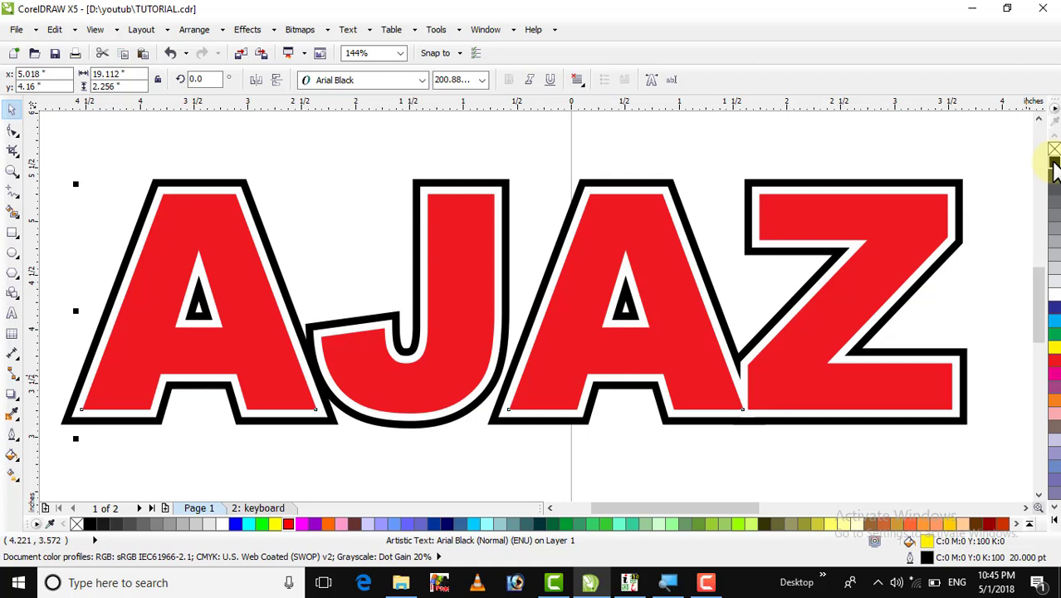
Fill the front AJAZ text with a navy colour via Uniform Fill.
click(481, 158)
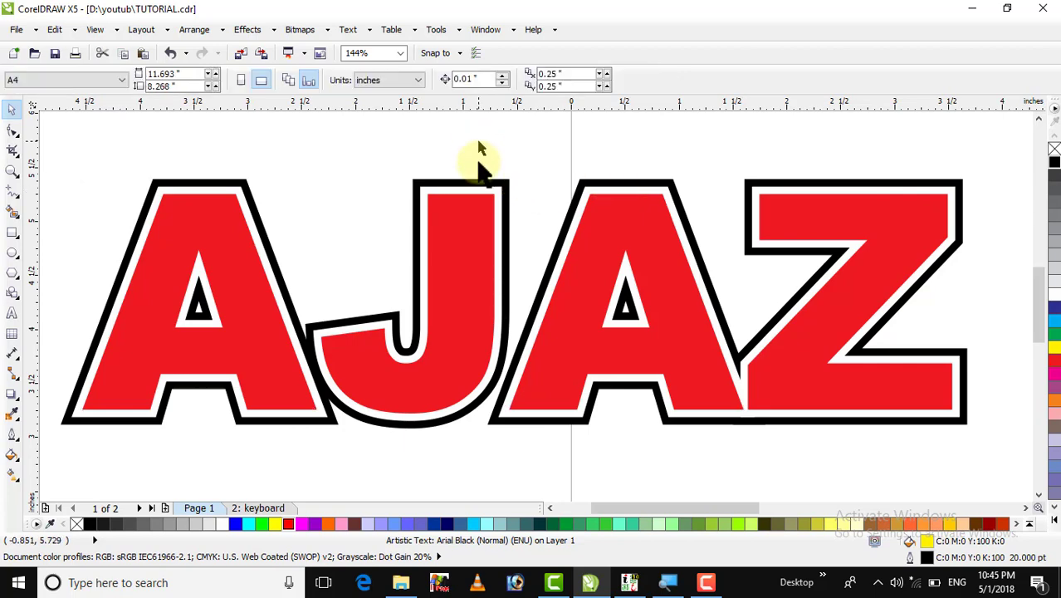
click(485, 253)
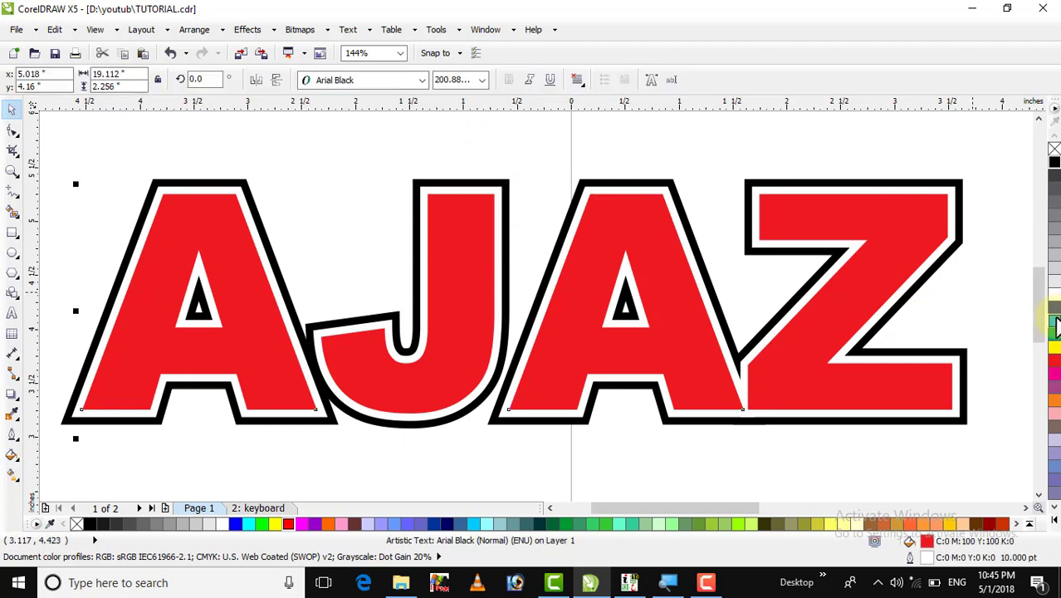
click(1054, 322)
click(1054, 313)
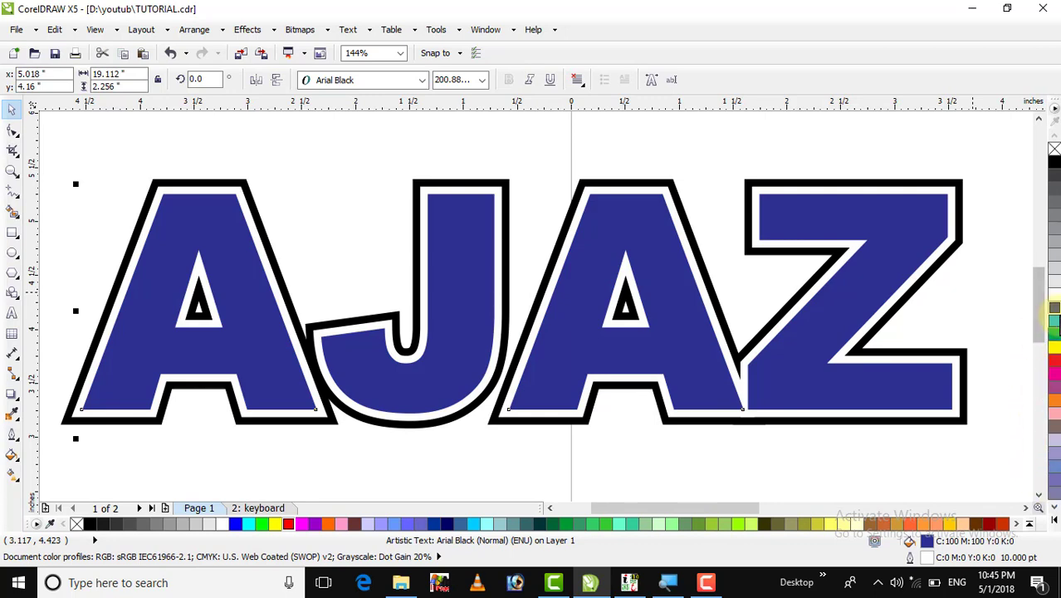
double_click(927, 540)
click(603, 170)
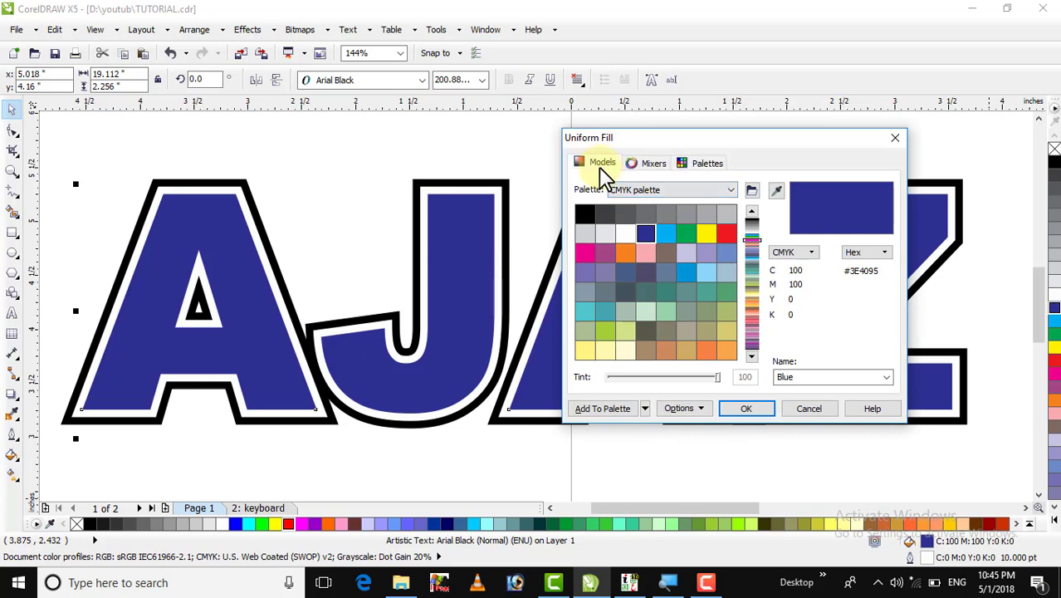
mouse_move(660, 263)
mouse_down()
mouse_move(675, 291)
mouse_move(677, 280)
mouse_move(722, 292)
mouse_up()
click(742, 409)
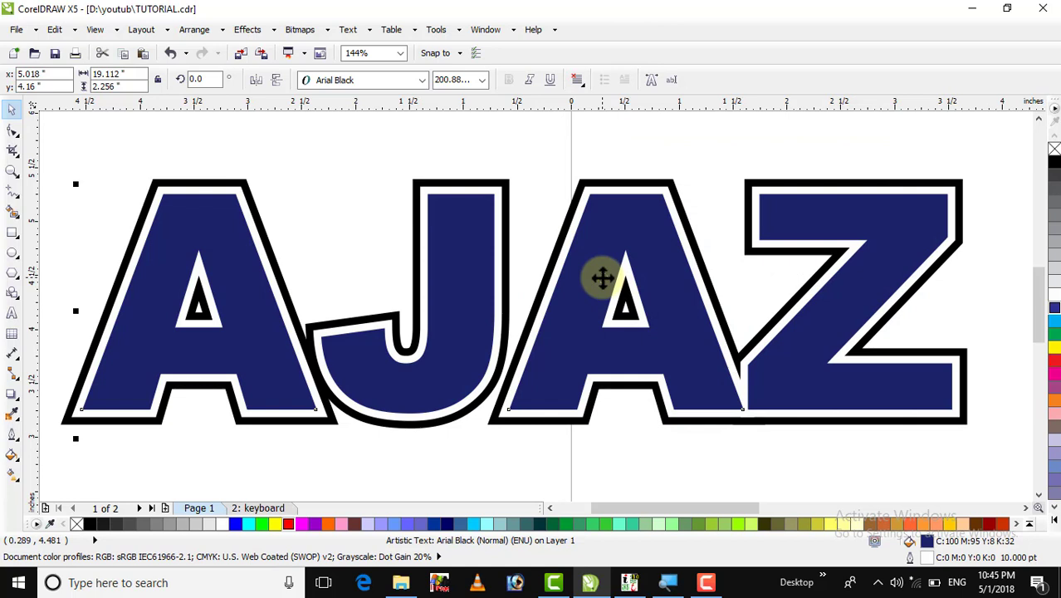
key(F4)
click(105, 202)
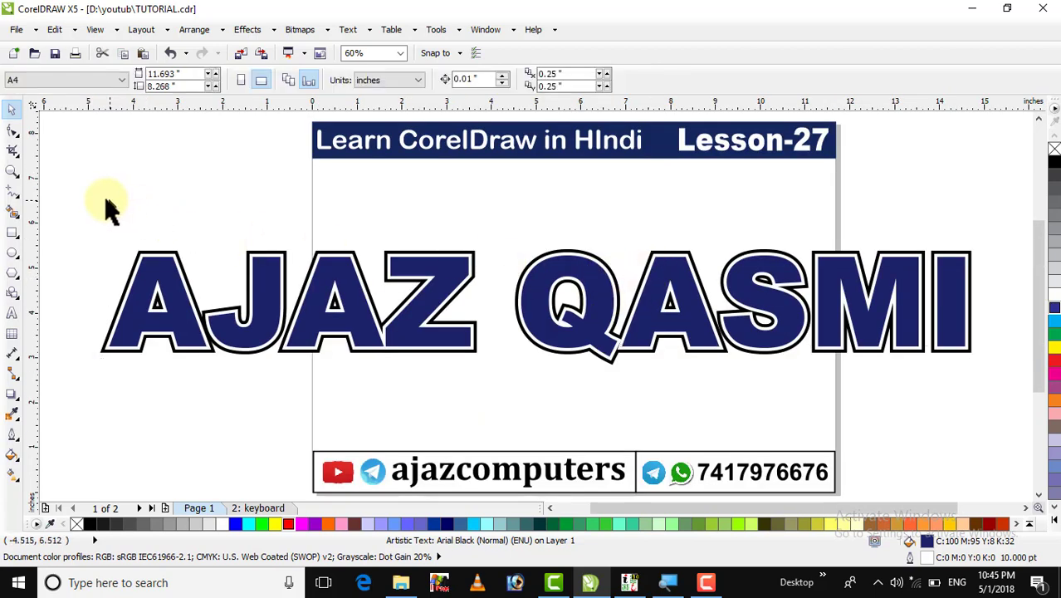
drag(94, 204, 998, 405)
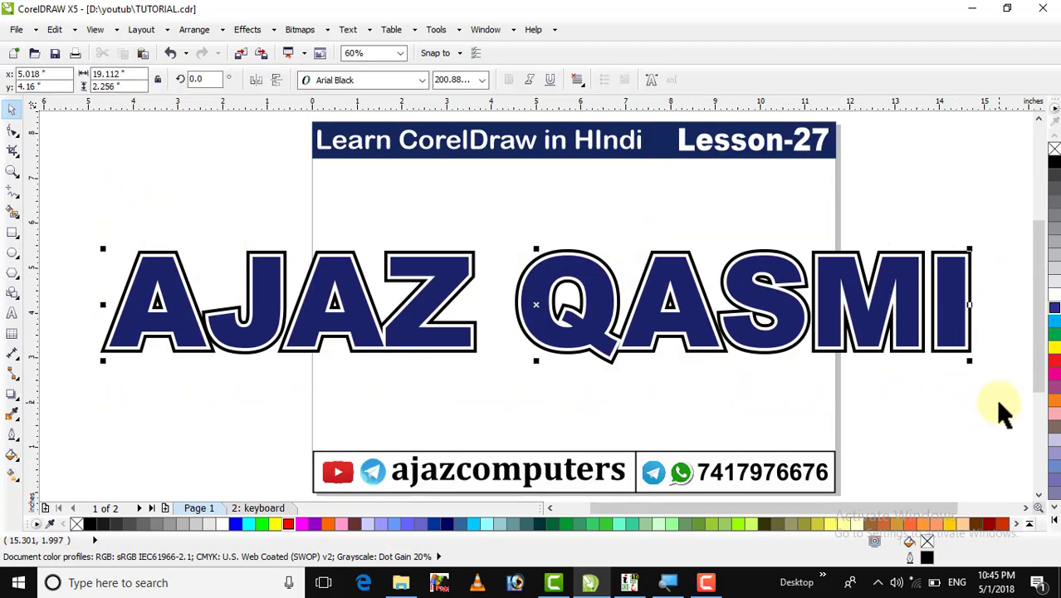
key(Delete)
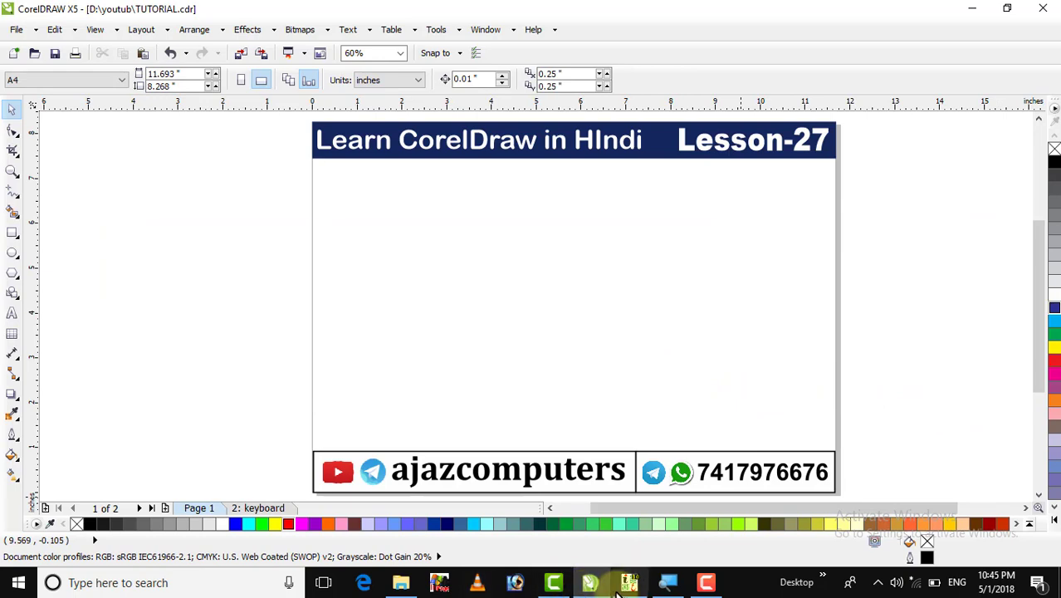
click(629, 582)
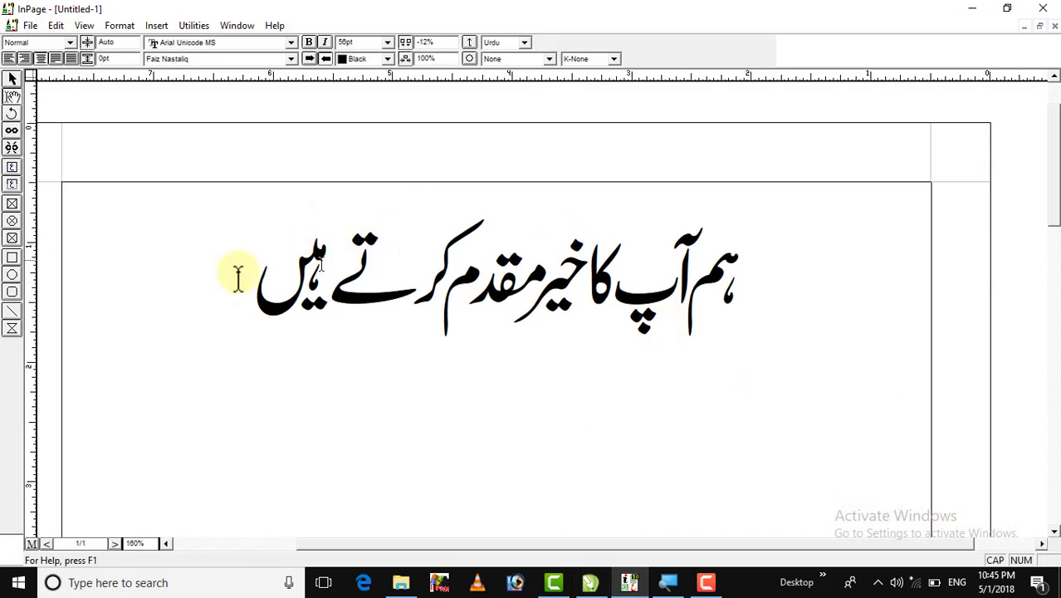
Select the Urdu text box in InPage.
click(183, 284)
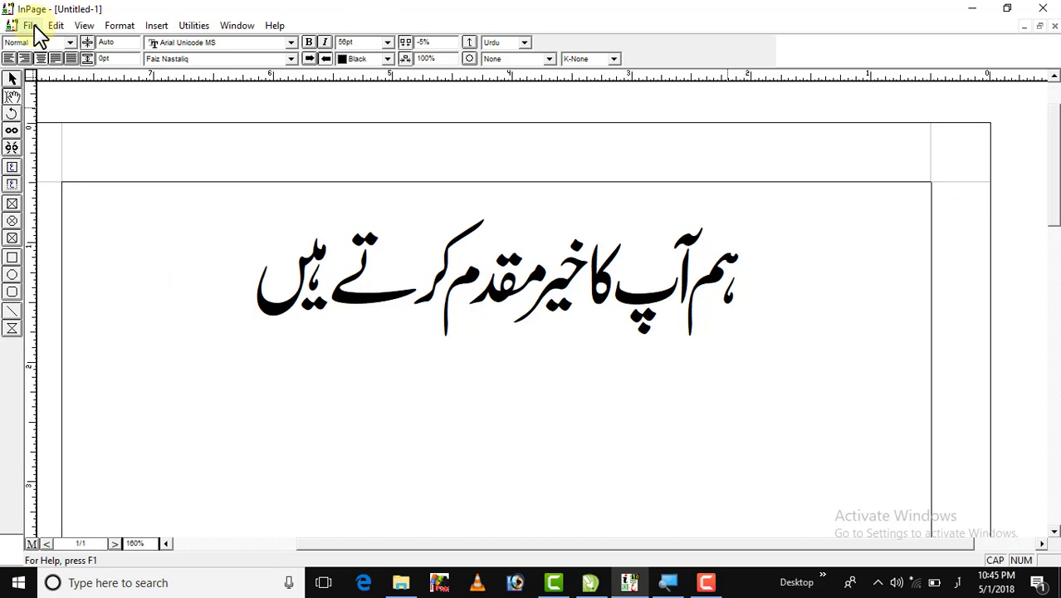
click(12, 78)
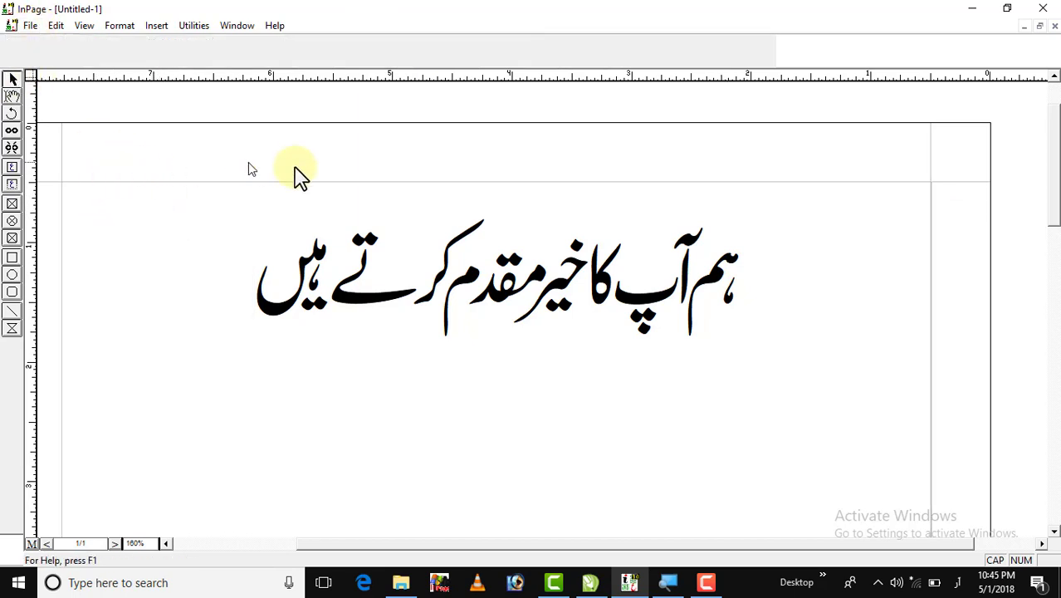
click(141, 220)
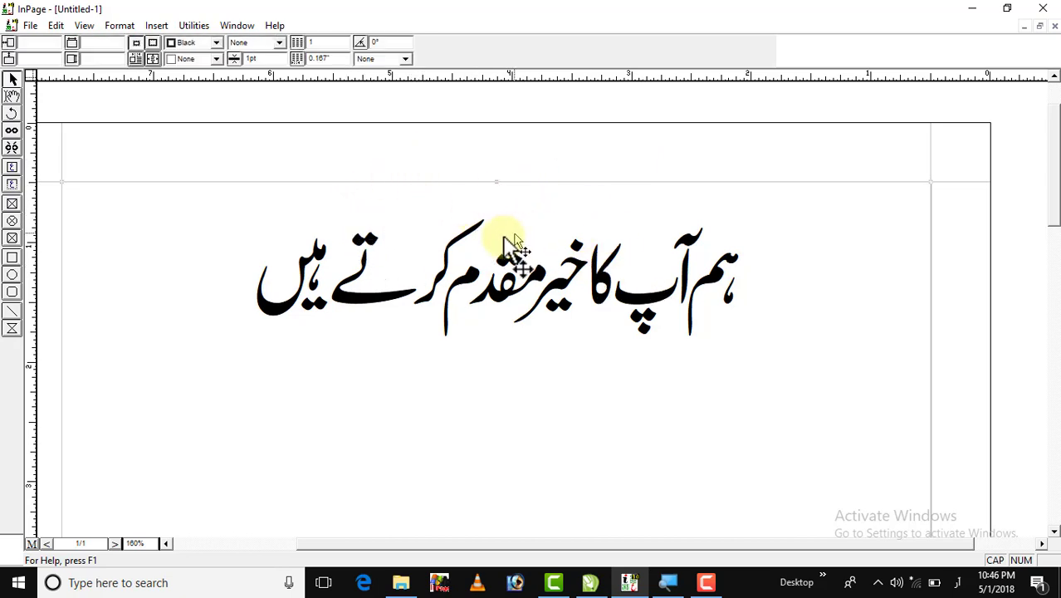
Export the page as Untitled-1.pdf and import it into CorelDRAW as curves.
click(24, 28)
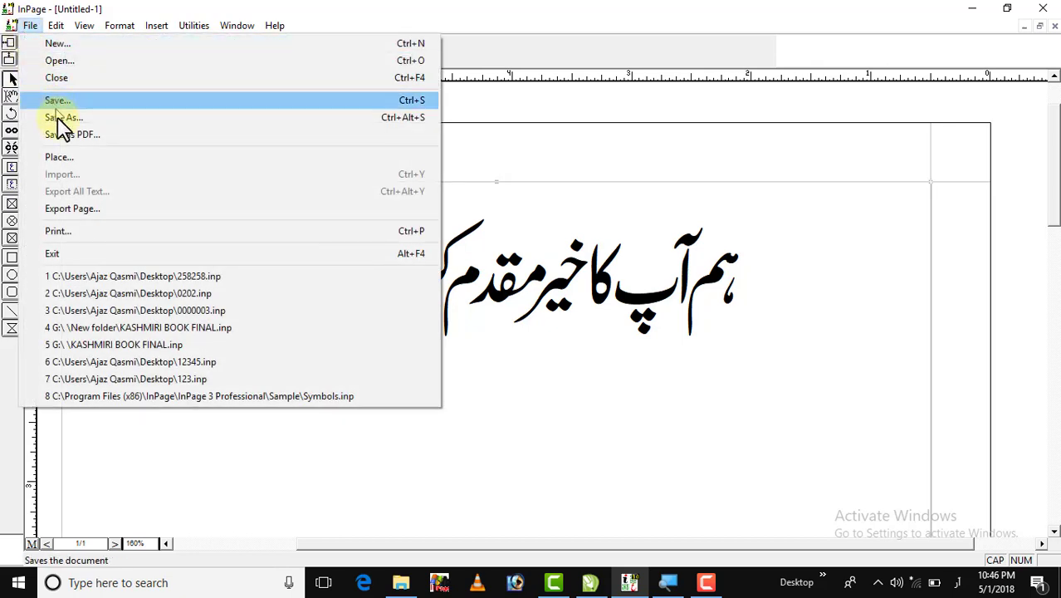
click(71, 137)
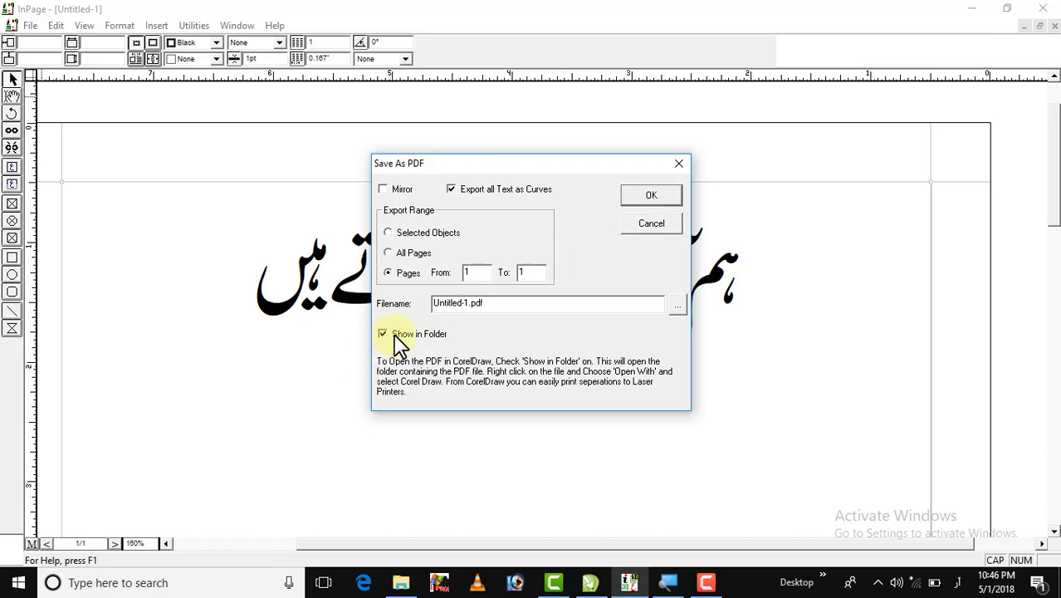
click(652, 198)
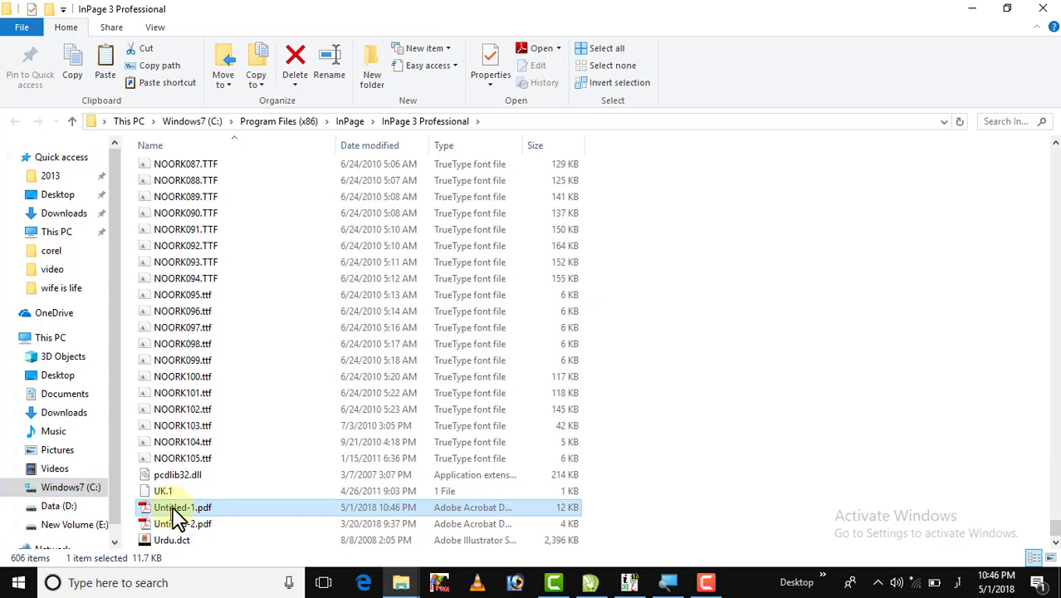
drag(176, 514, 502, 262)
click(571, 335)
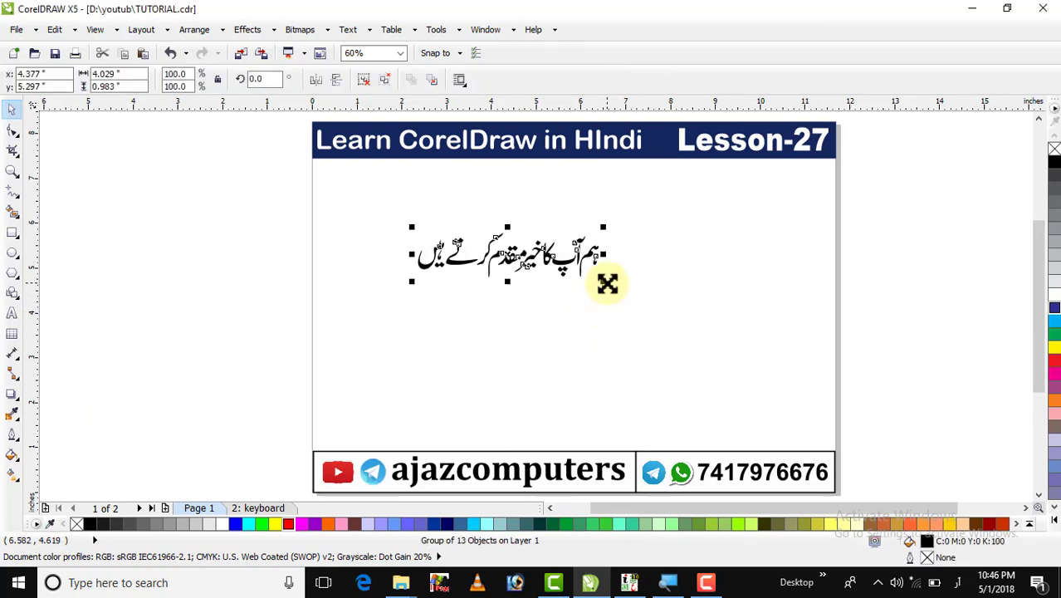
Scale the Urdu phrase to 383.6%, move it onto the page, and ungroup its letters.
drag(606, 283, 862, 431)
drag(699, 279, 701, 357)
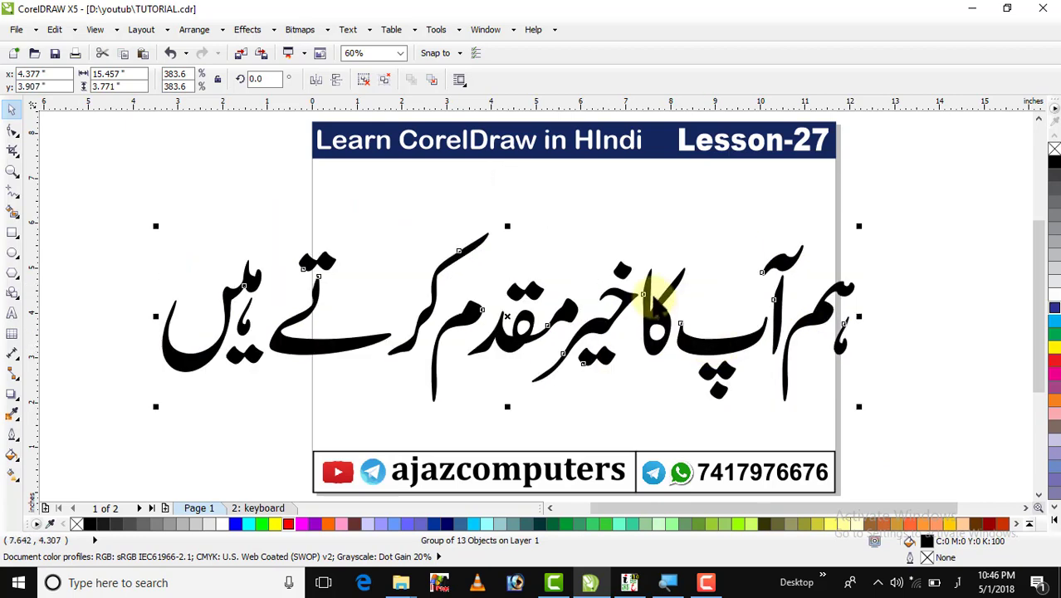
click(366, 82)
click(415, 199)
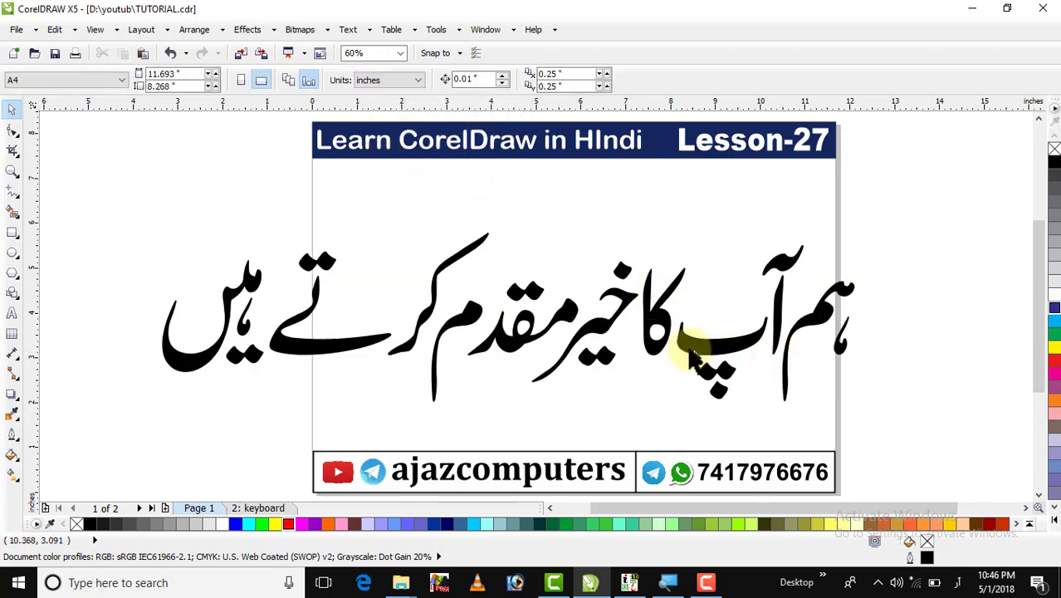
Move the kaf stroke and the right-hand letters to close the gaps in the phrase.
drag(658, 310, 718, 286)
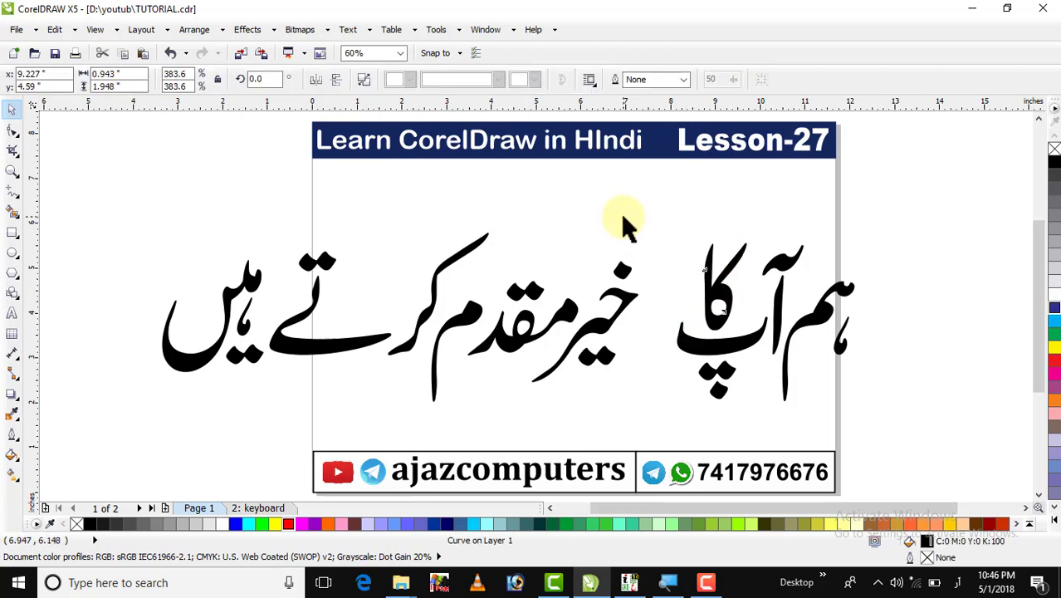
drag(675, 225, 117, 413)
drag(287, 348, 340, 349)
click(123, 230)
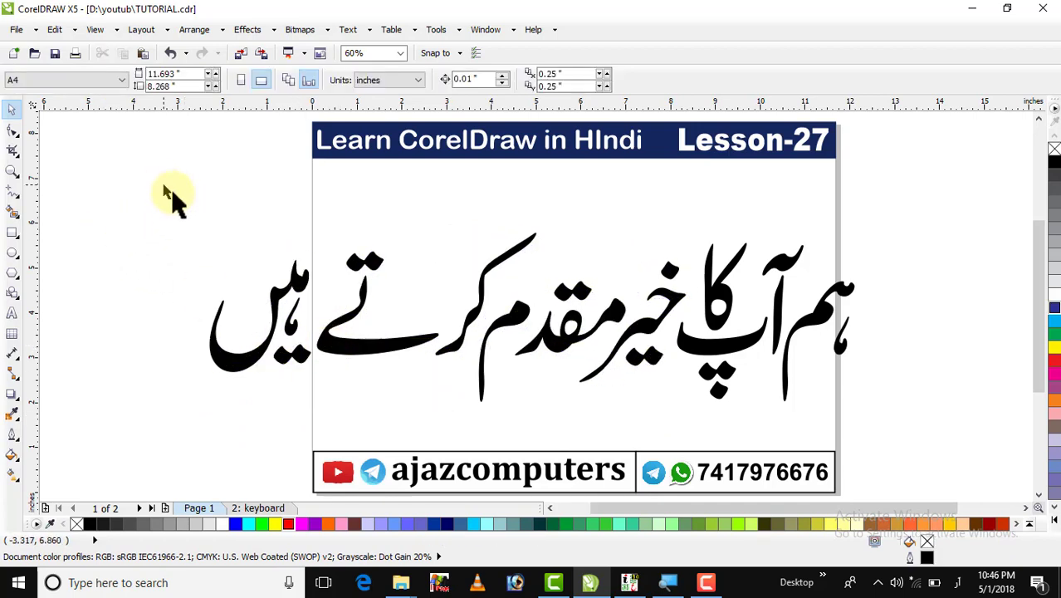
Group all 13 pieces of the phrase and centre it on the page.
drag(166, 189, 925, 419)
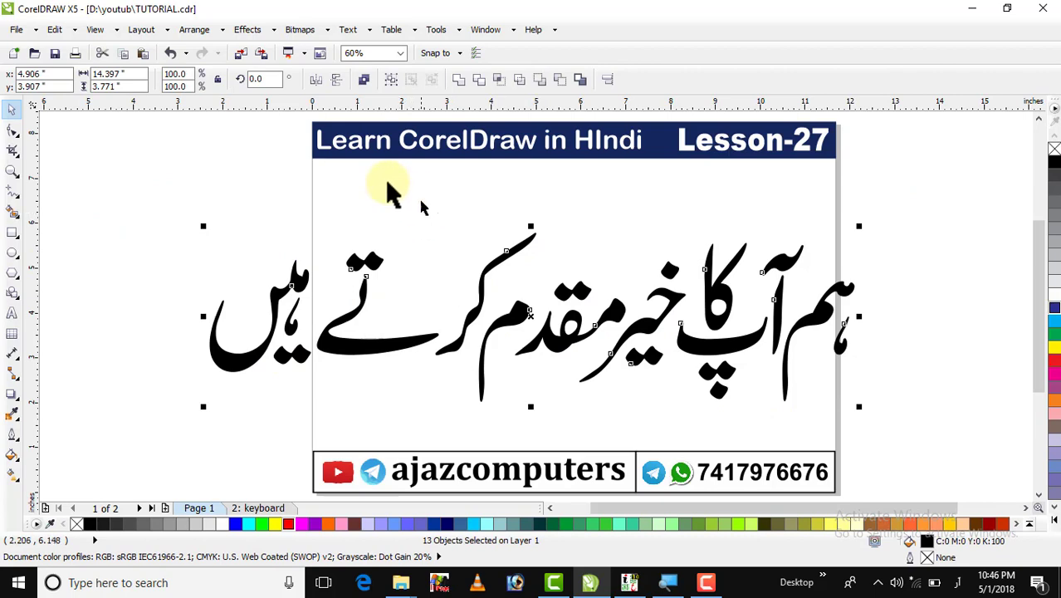
click(385, 81)
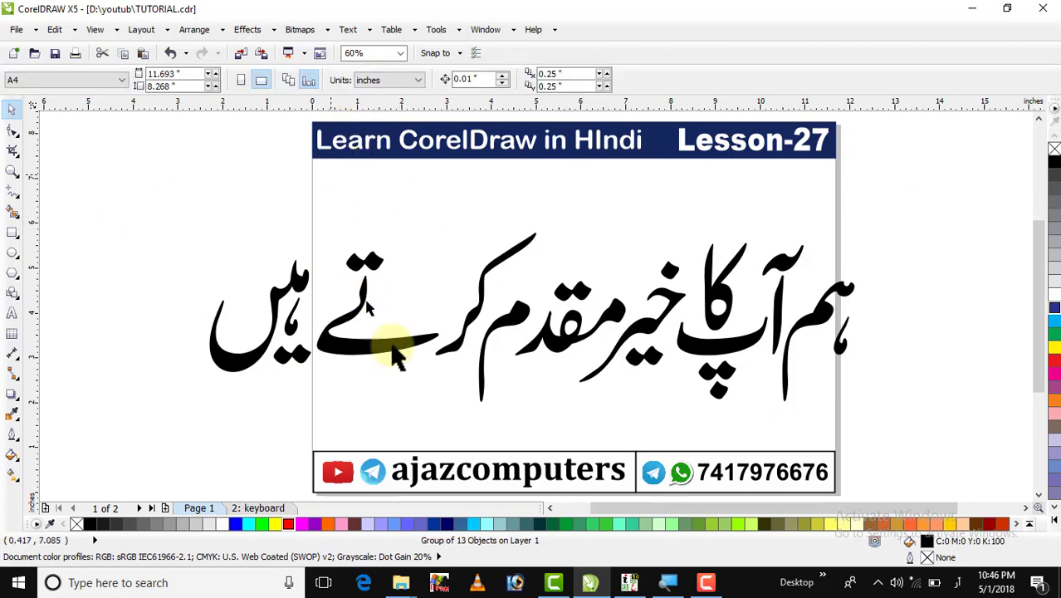
drag(391, 348, 414, 352)
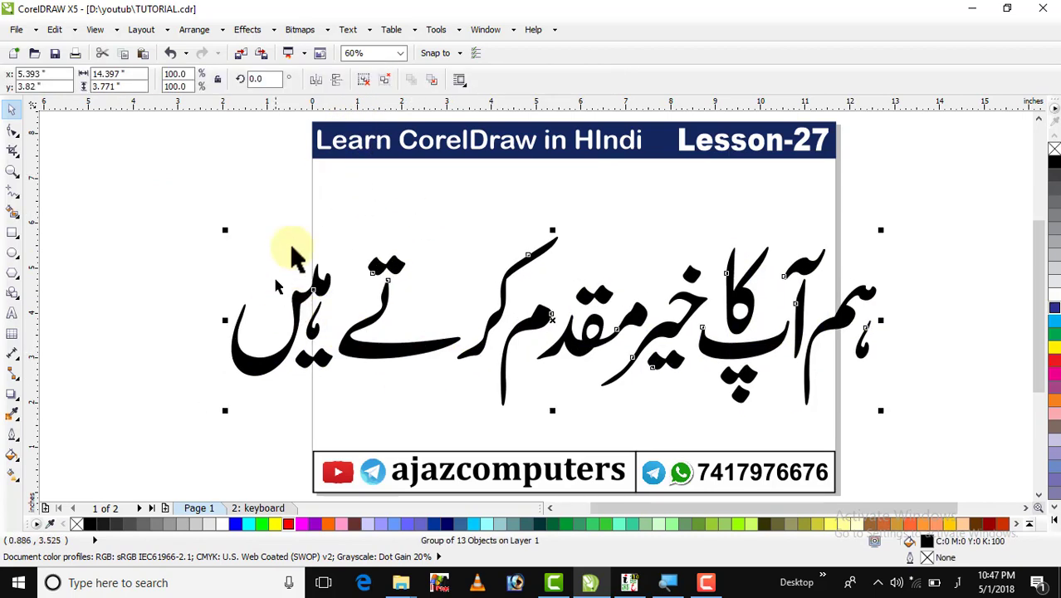
Give the Urdu phrase a 16.0 pt black outline in the Outline Pen dialog.
double_click(910, 559)
click(445, 204)
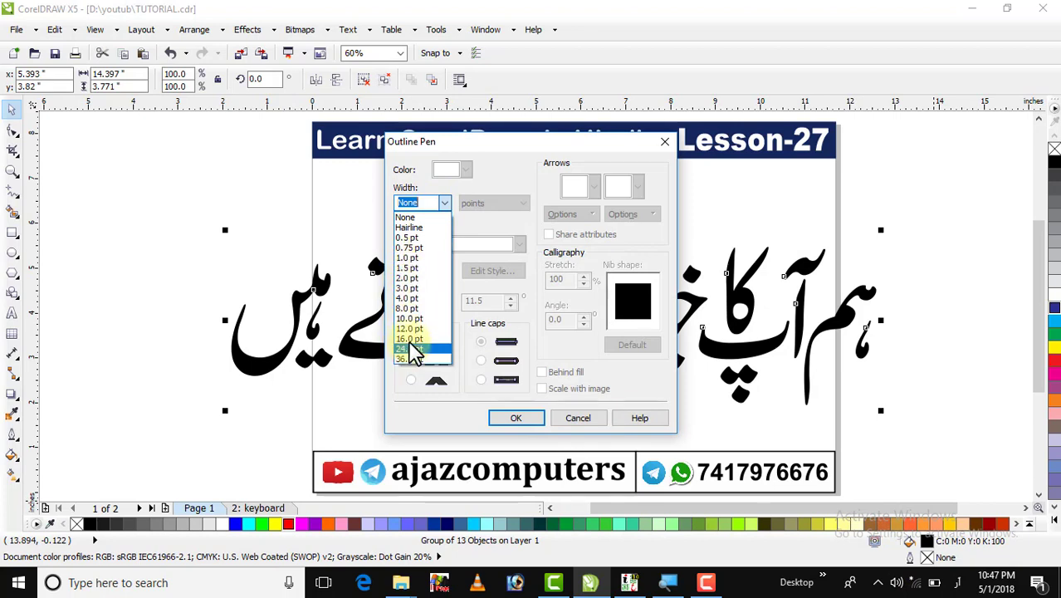
click(409, 339)
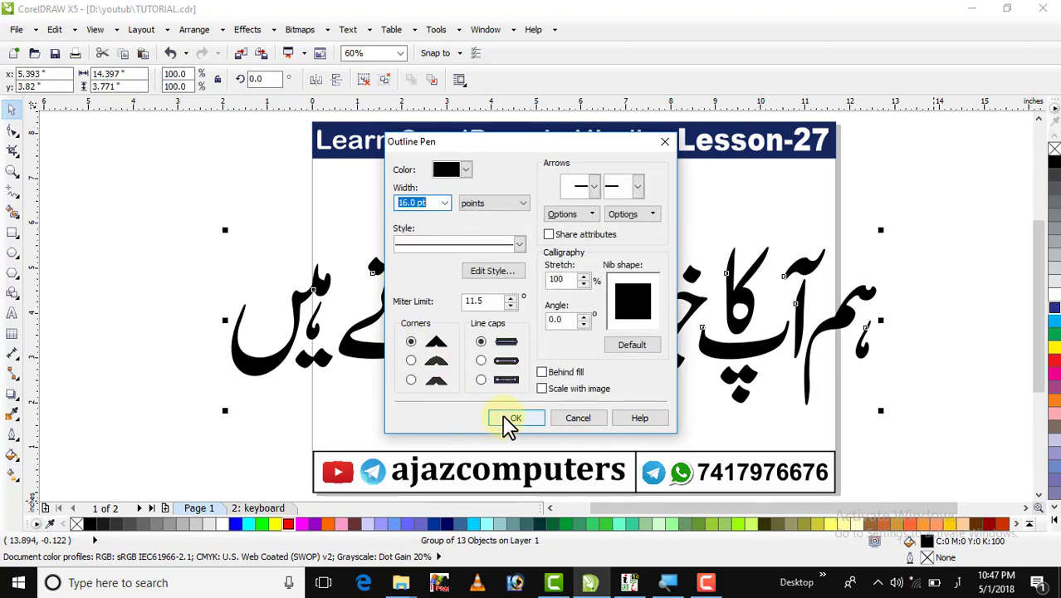
click(511, 419)
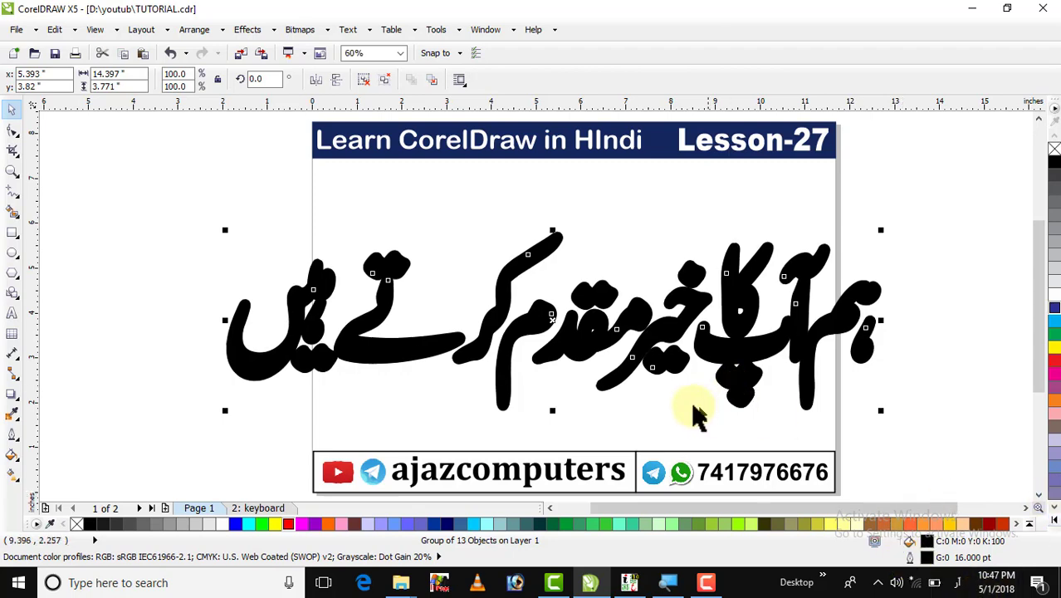
Undo the two accidental copies of the phrase with Ctrl+Z.
drag(525, 320, 453, 264)
right_click(453, 264)
key(ctrl+z)
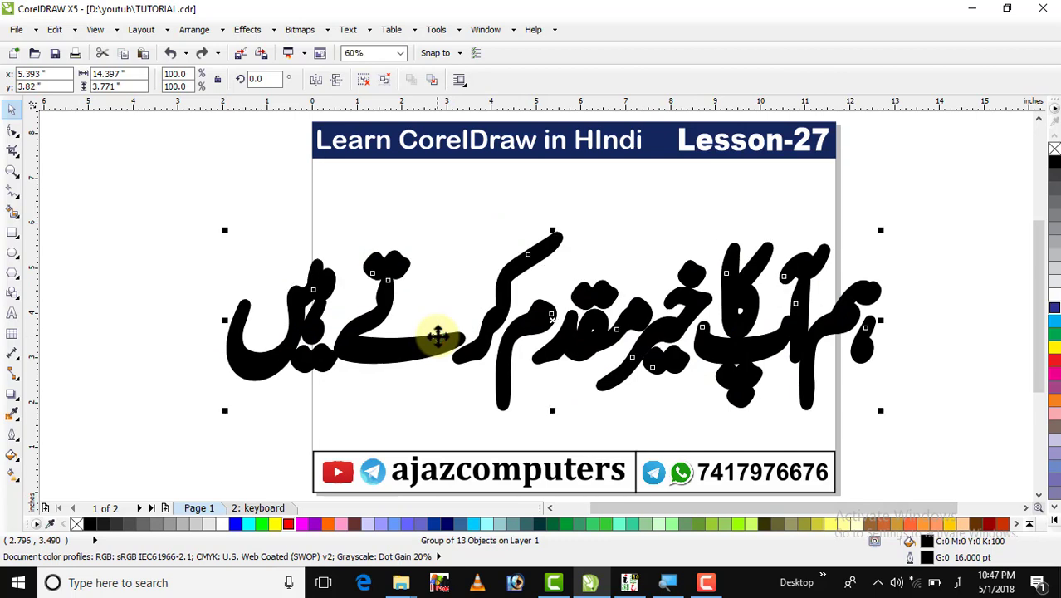
drag(591, 322, 605, 259)
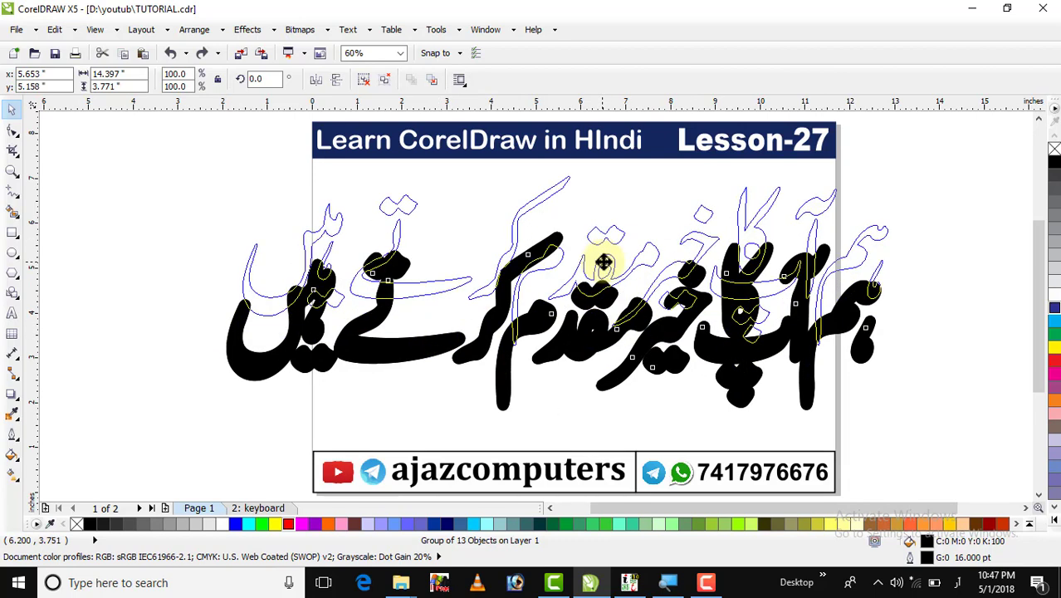
right_click(605, 259)
key(ctrl+z)
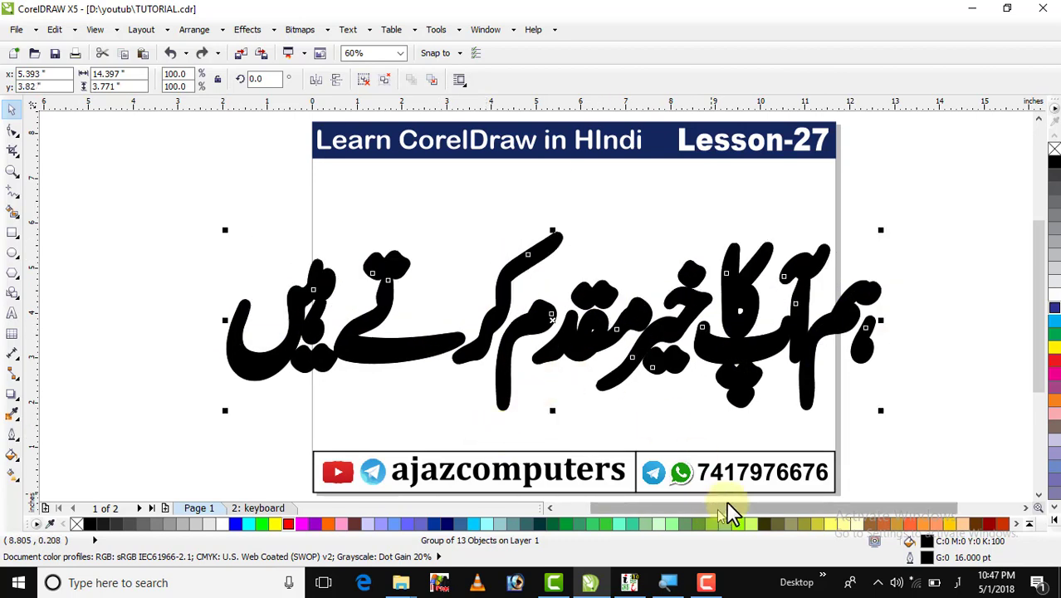
Change the phrase's outline to 8.0 pt white.
double_click(923, 557)
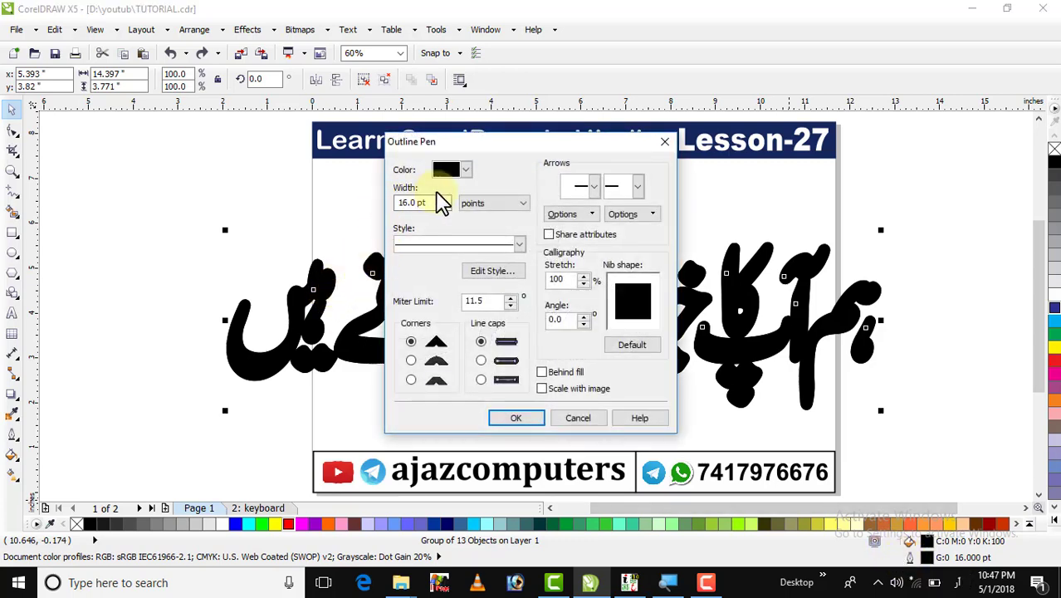
drag(436, 203, 355, 213)
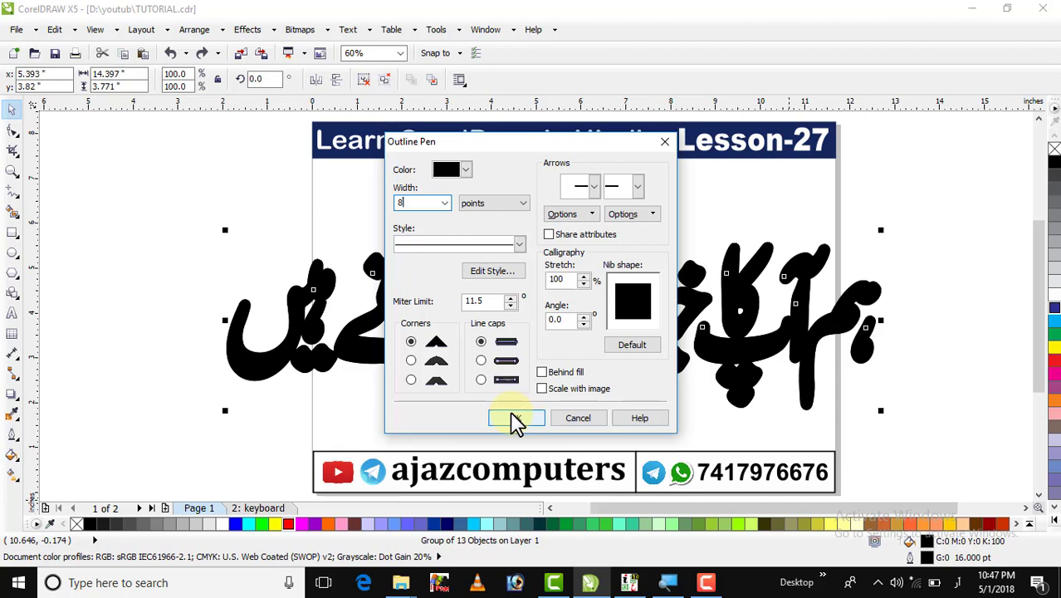
click(465, 170)
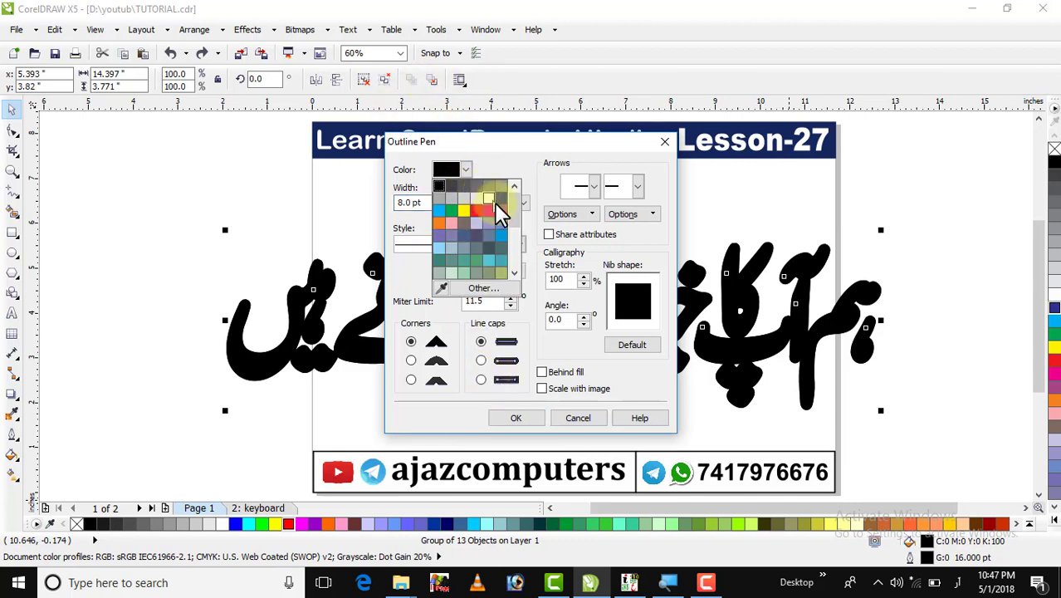
click(488, 201)
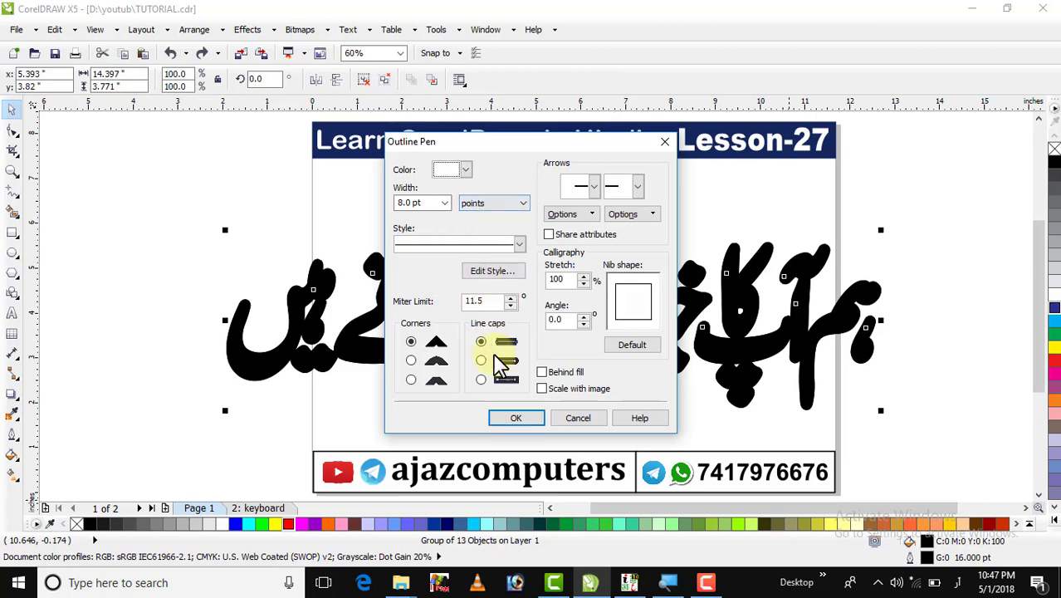
click(514, 419)
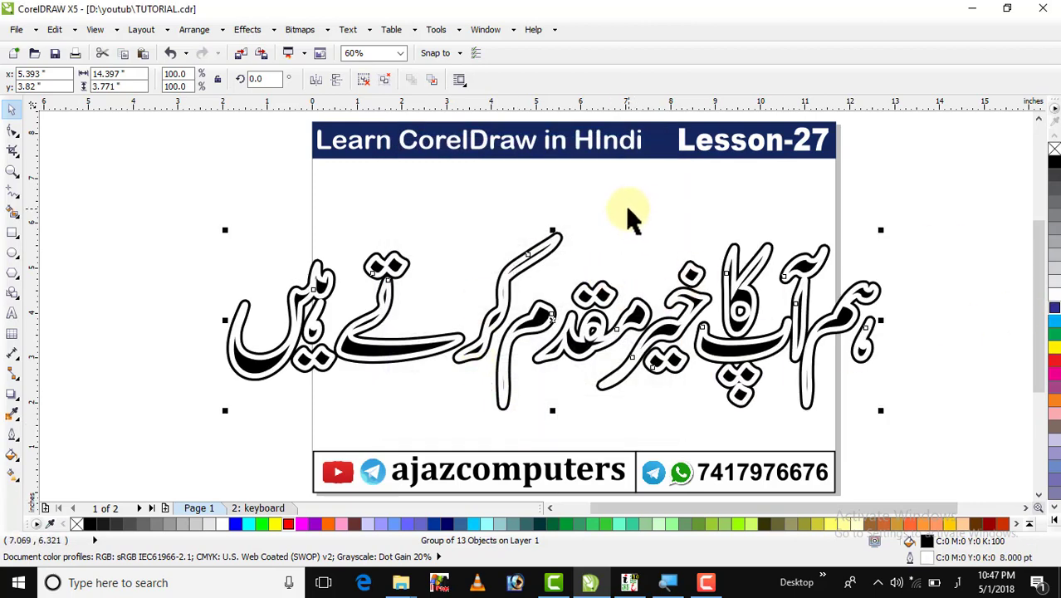
Zoom in on the left-hand words to check the outline, then zoom out and reselect the phrase.
click(13, 171)
drag(142, 225, 441, 407)
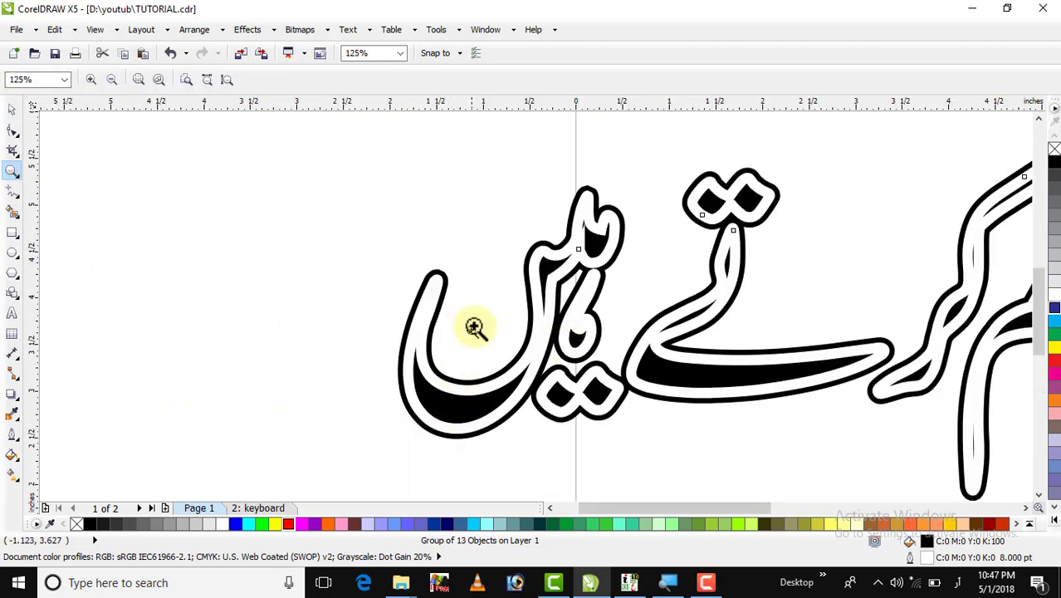
right_click(490, 316)
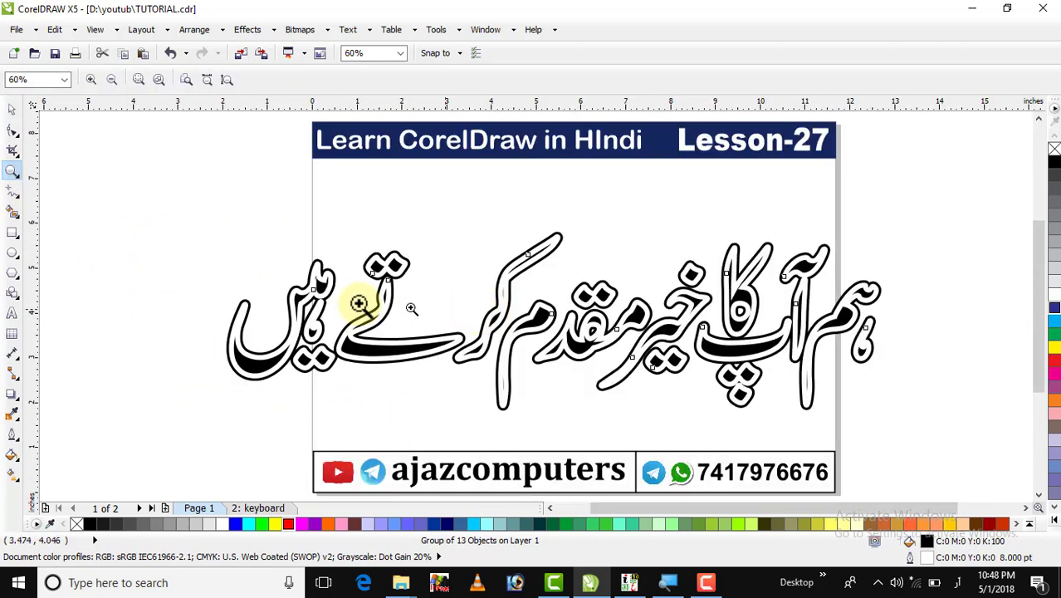
click(11, 111)
click(354, 353)
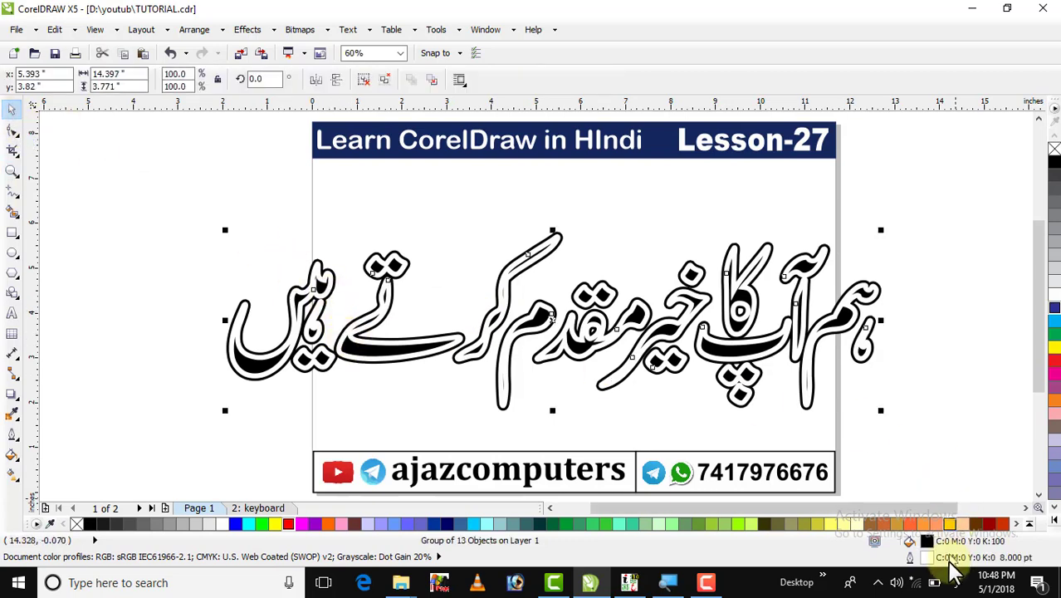
Set the white outline to sit behind the fill and scale with the image.
double_click(909, 561)
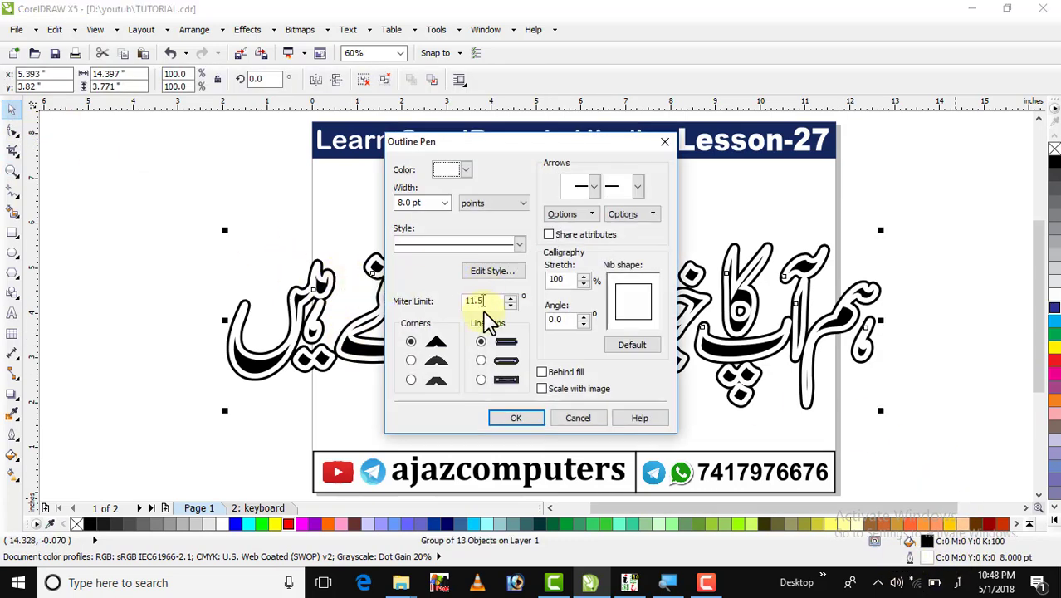
click(516, 418)
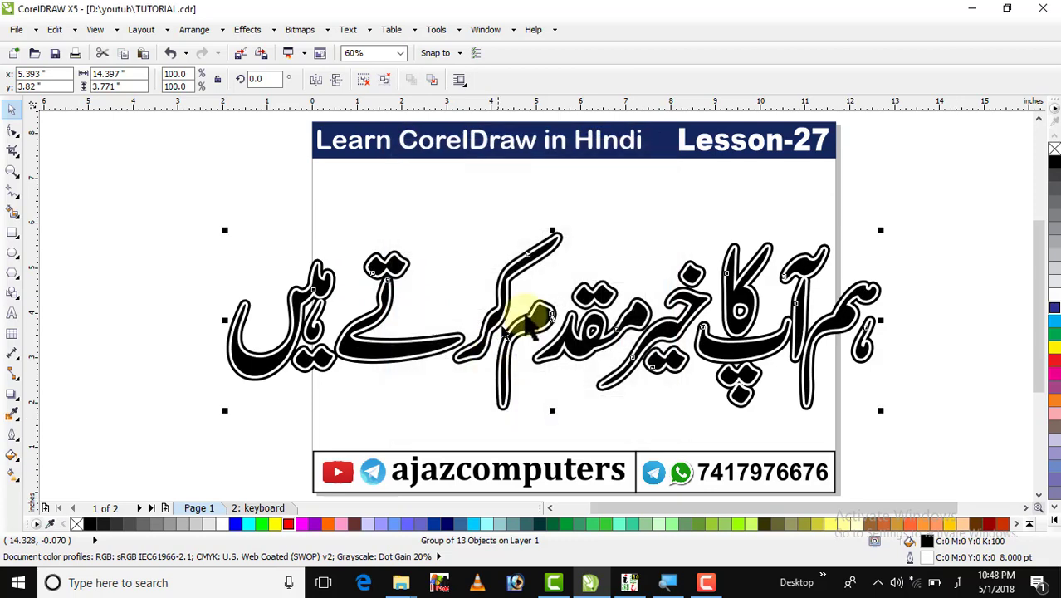
click(397, 214)
Zoom in to inspect the double-outlined phrase, zoom back out, and select it.
click(10, 172)
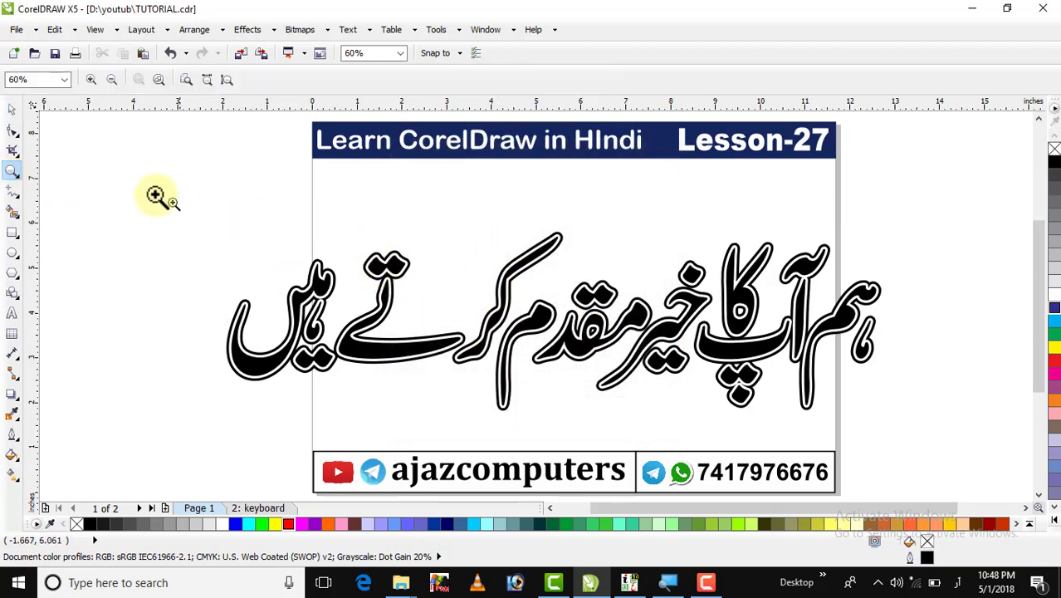
drag(157, 197, 904, 433)
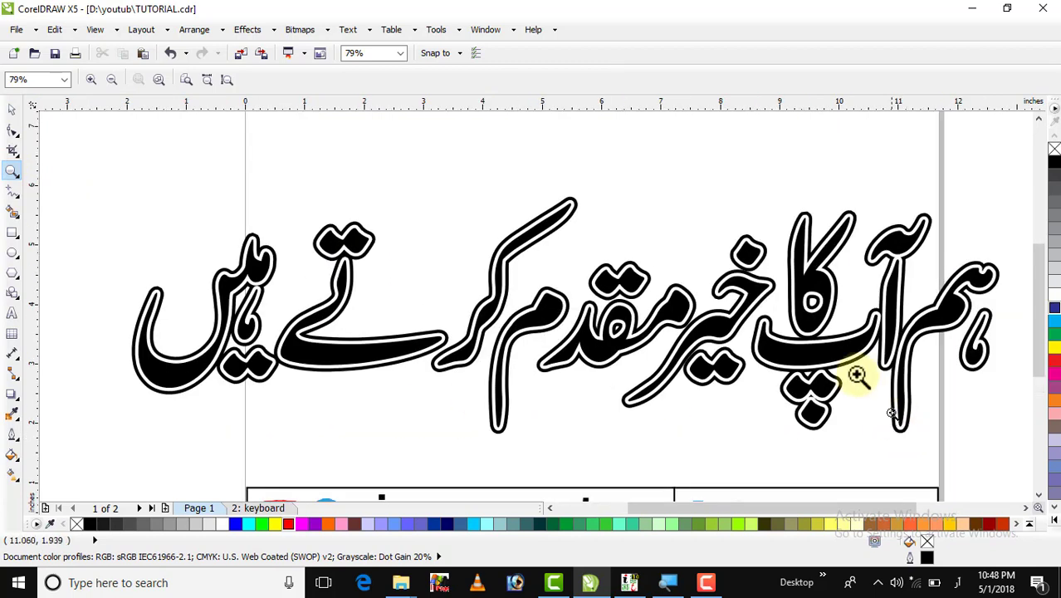
right_click(818, 299)
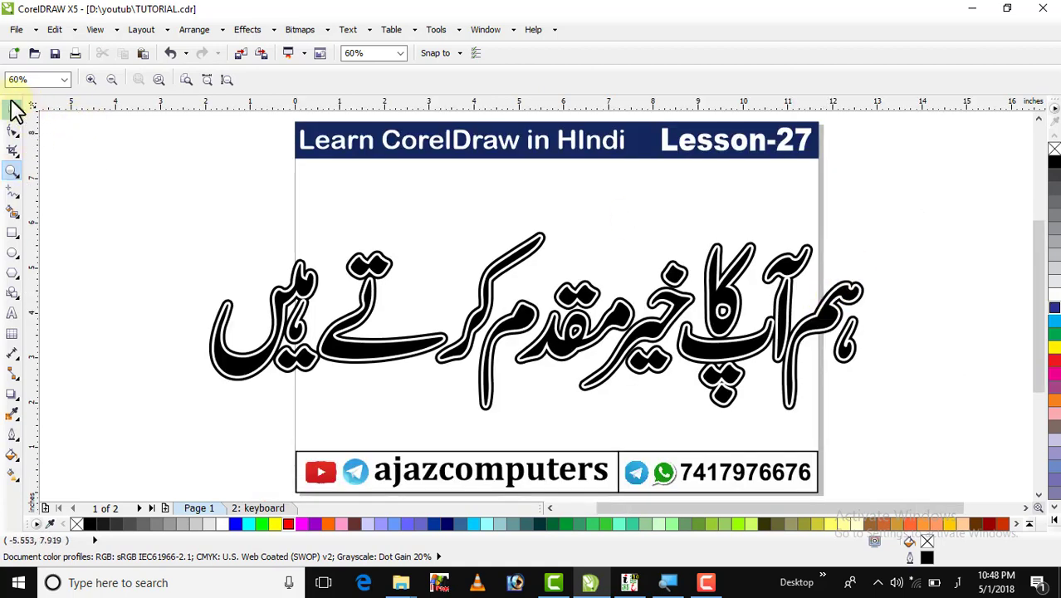
click(174, 225)
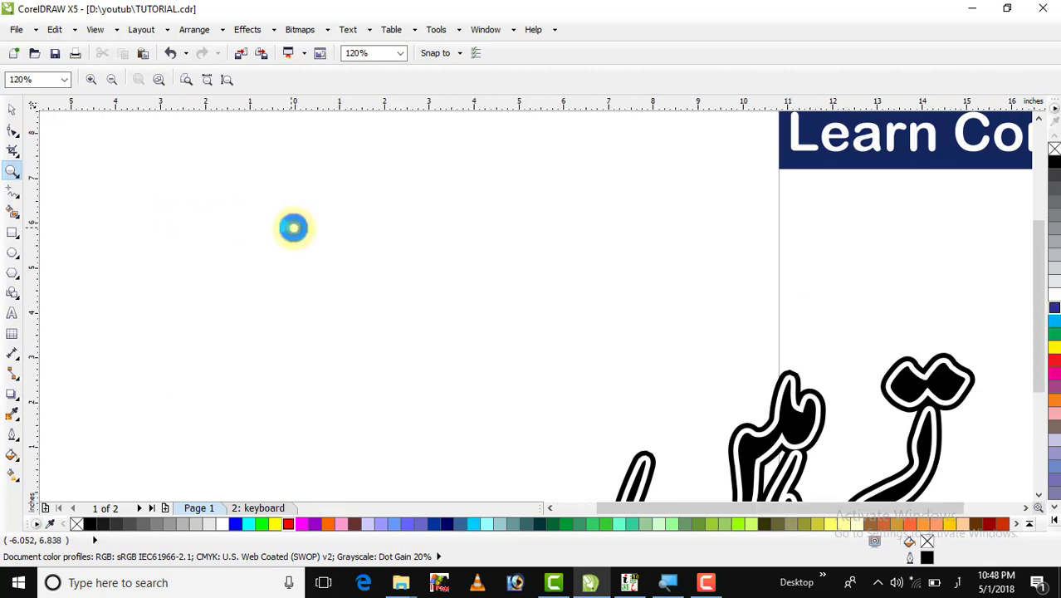
right_click(293, 227)
click(12, 111)
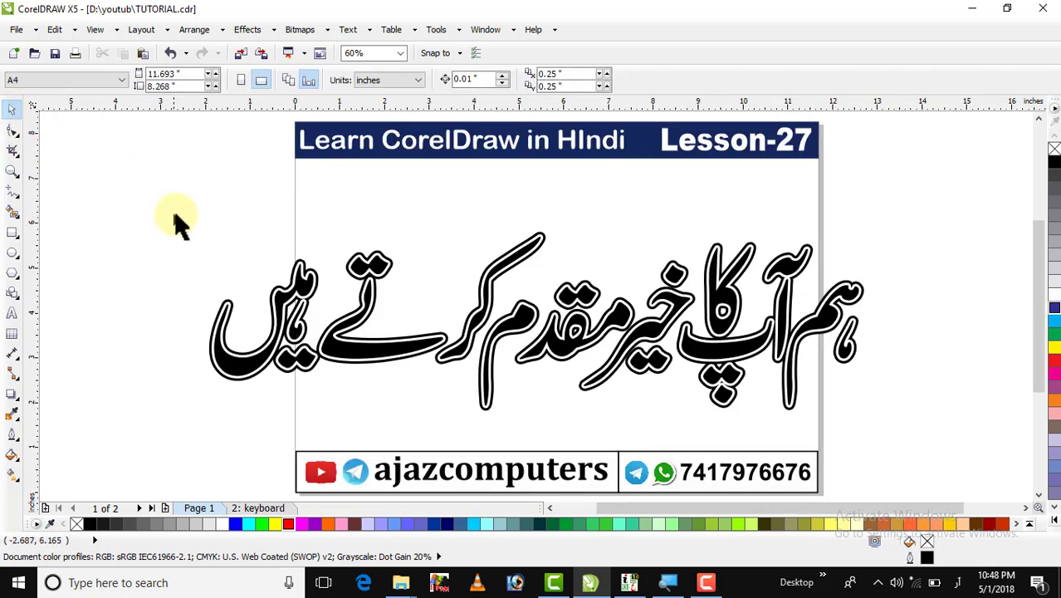
drag(174, 216, 919, 433)
Delete the Urdu phrase and dismiss the default Outline Pen prompt.
key(Delete)
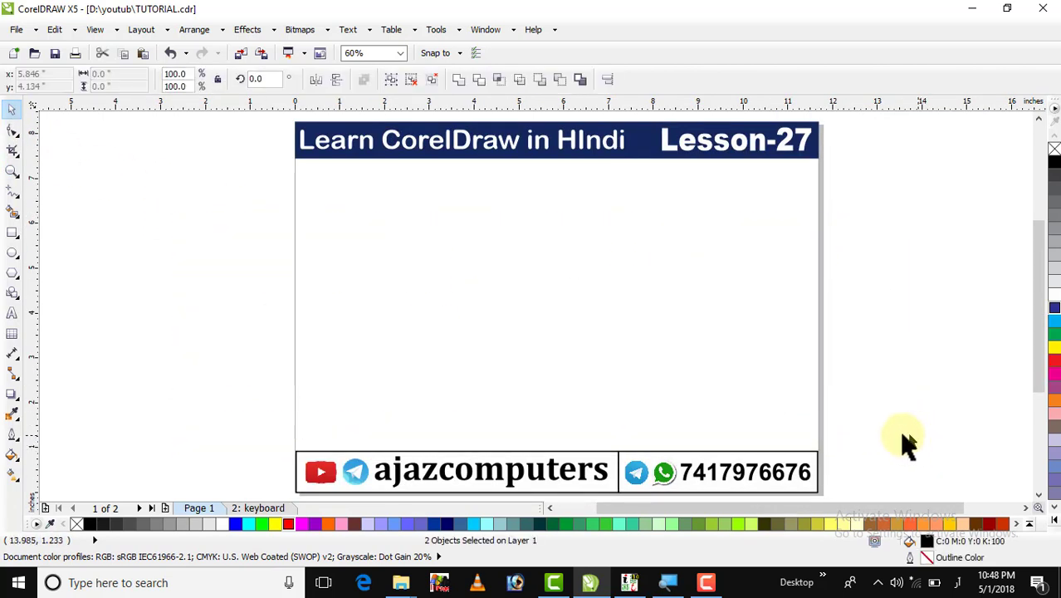
double_click(923, 556)
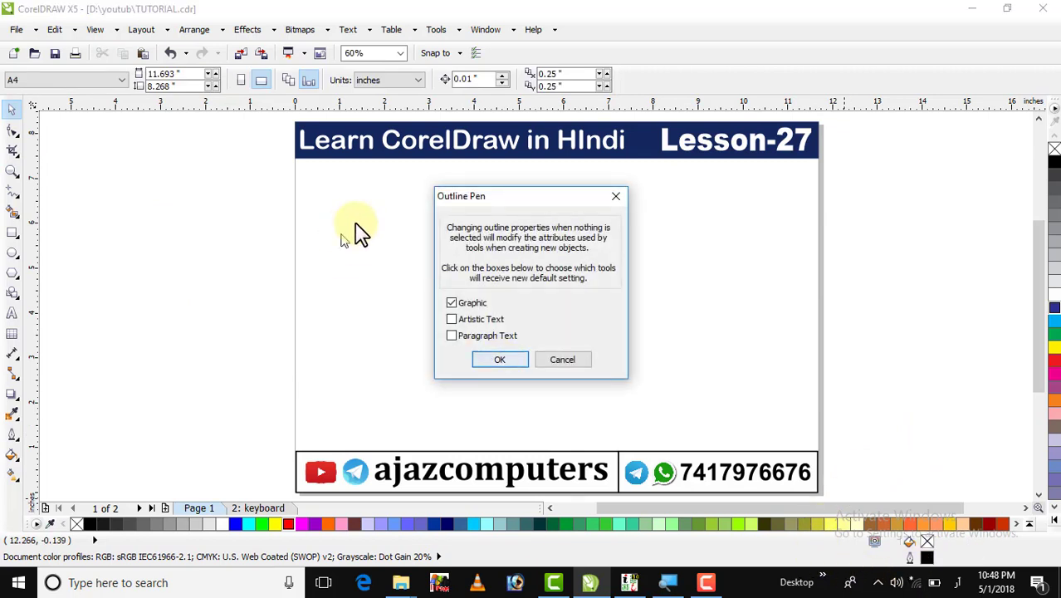
click(615, 197)
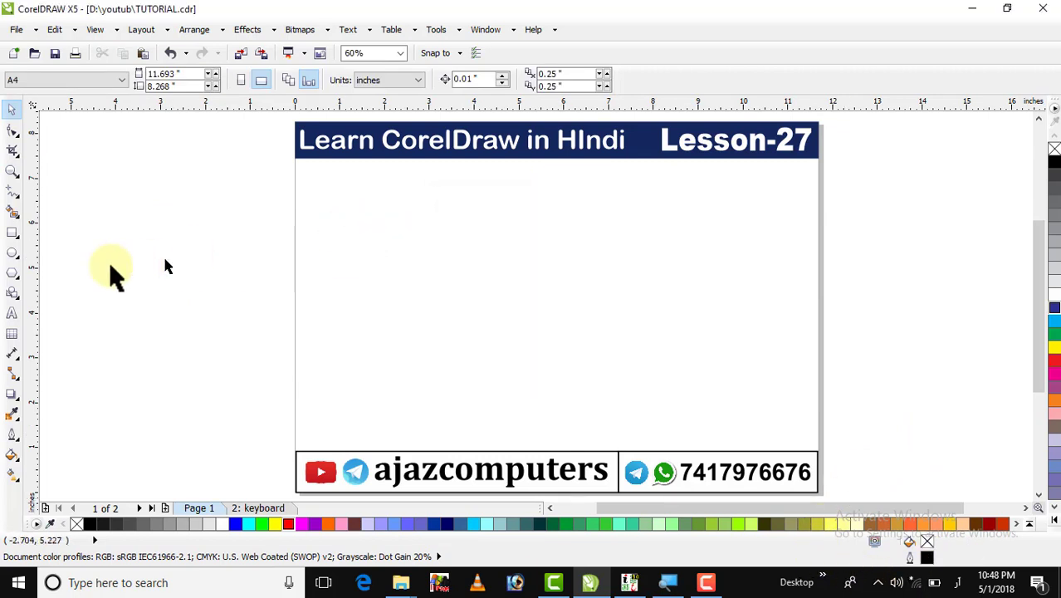
Draw a straight horizontal line in the upper-left of the page with the Freehand tool.
click(12, 199)
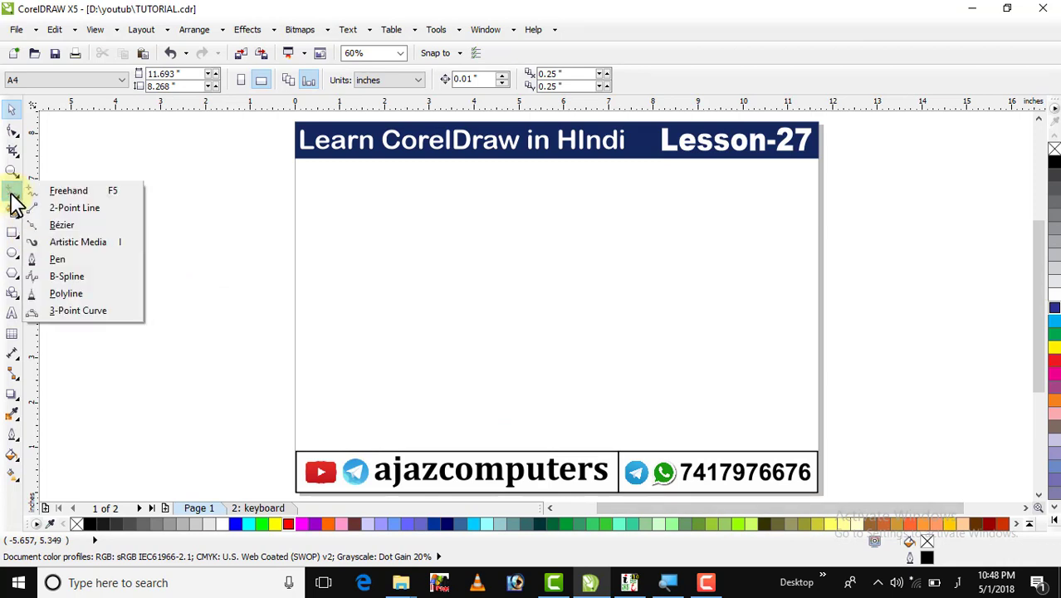
click(68, 193)
click(355, 248)
click(546, 248)
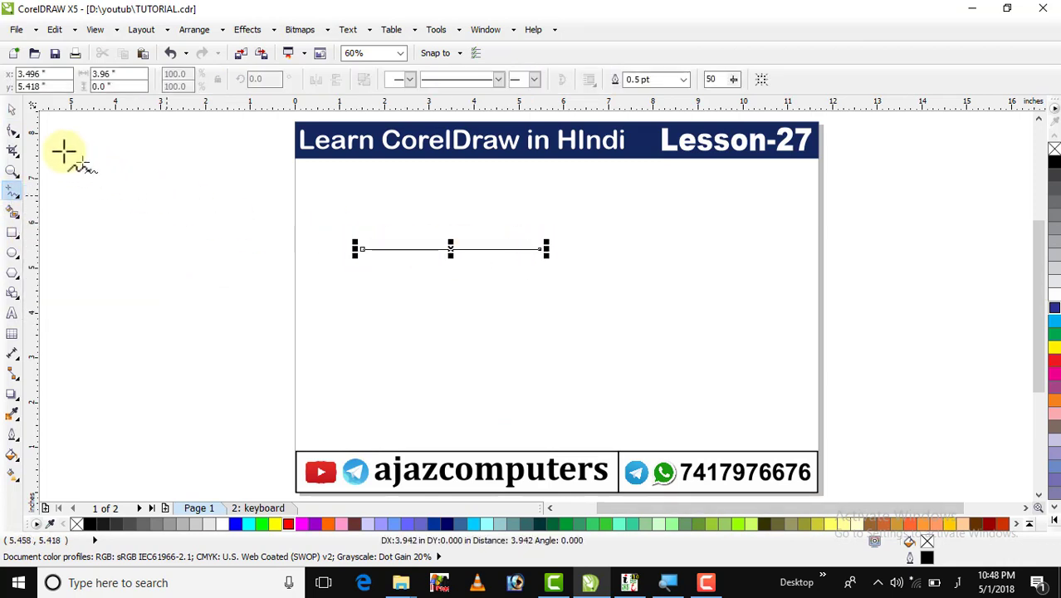
click(12, 112)
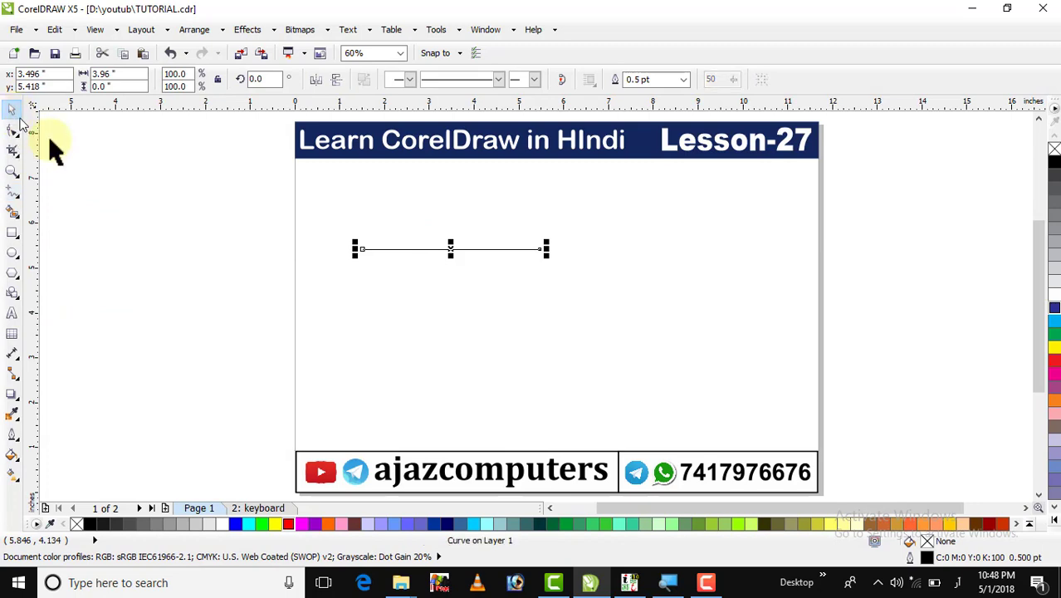
Add a thick start arrowhead and a pointed end arrowhead to the line.
double_click(926, 557)
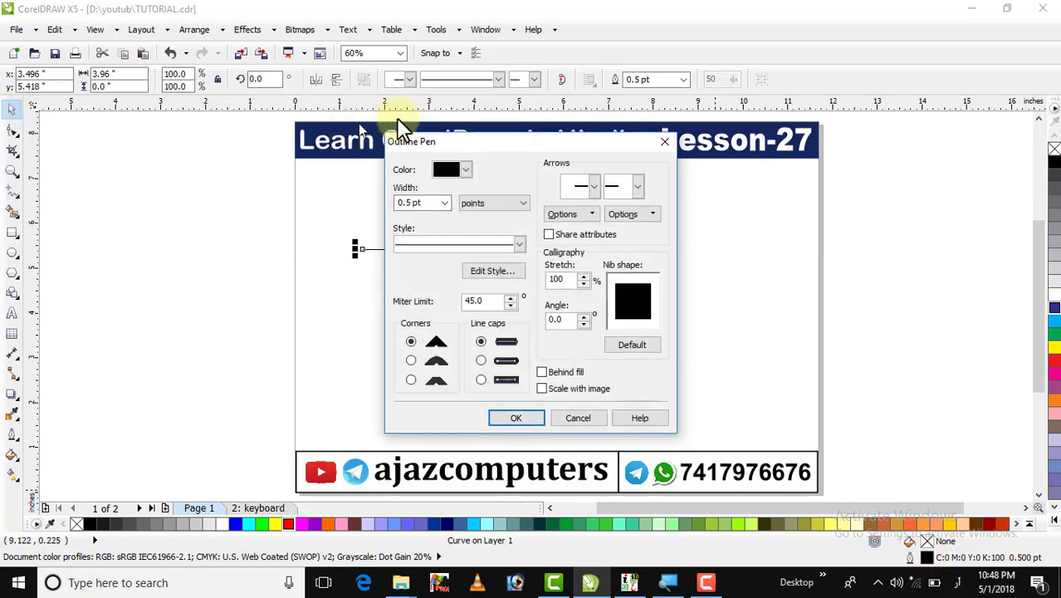
drag(455, 149, 722, 155)
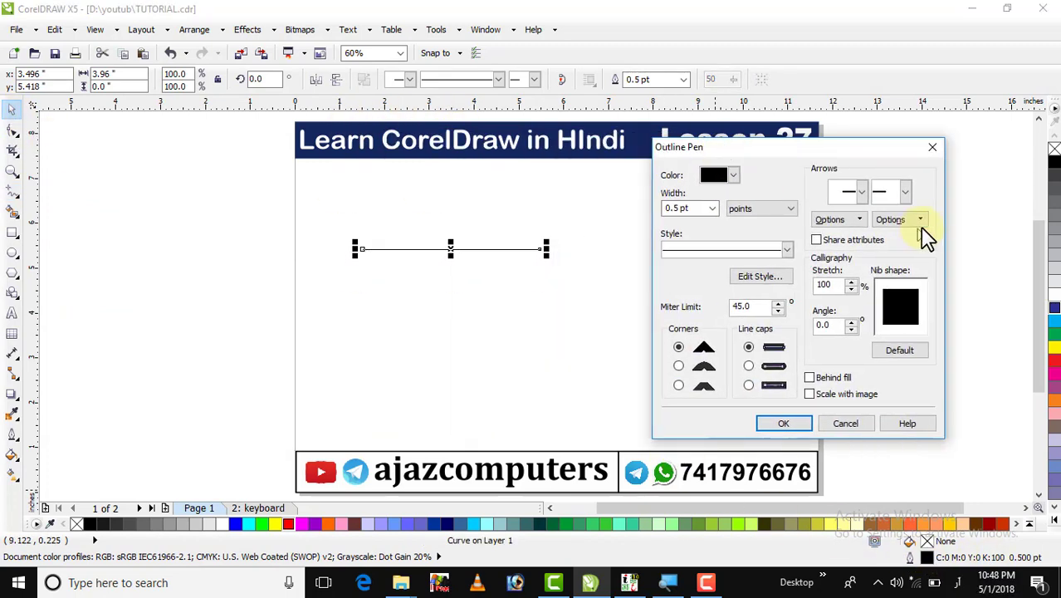
click(863, 195)
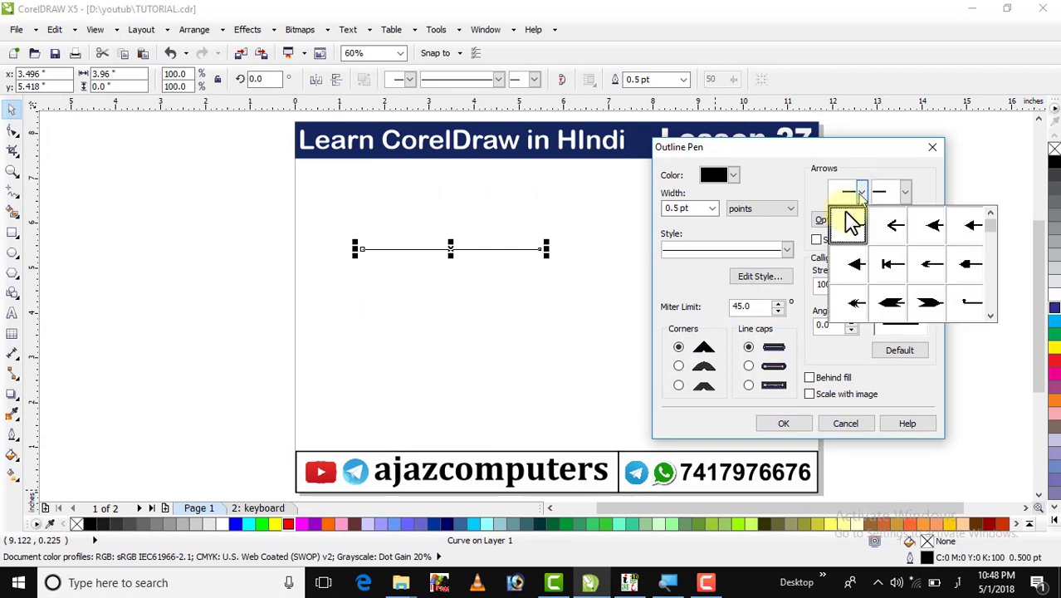
click(859, 268)
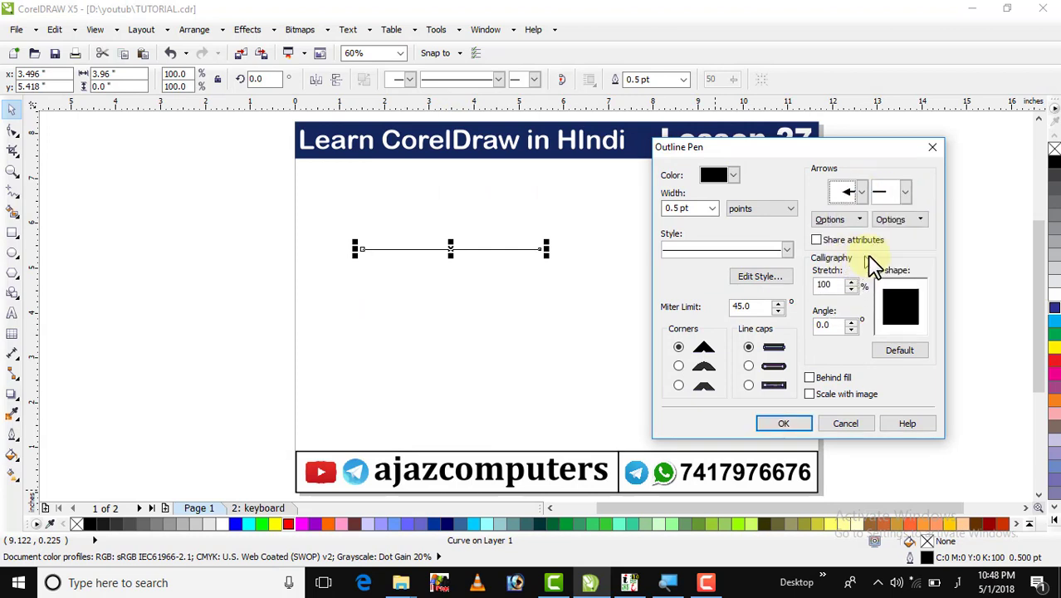
click(903, 192)
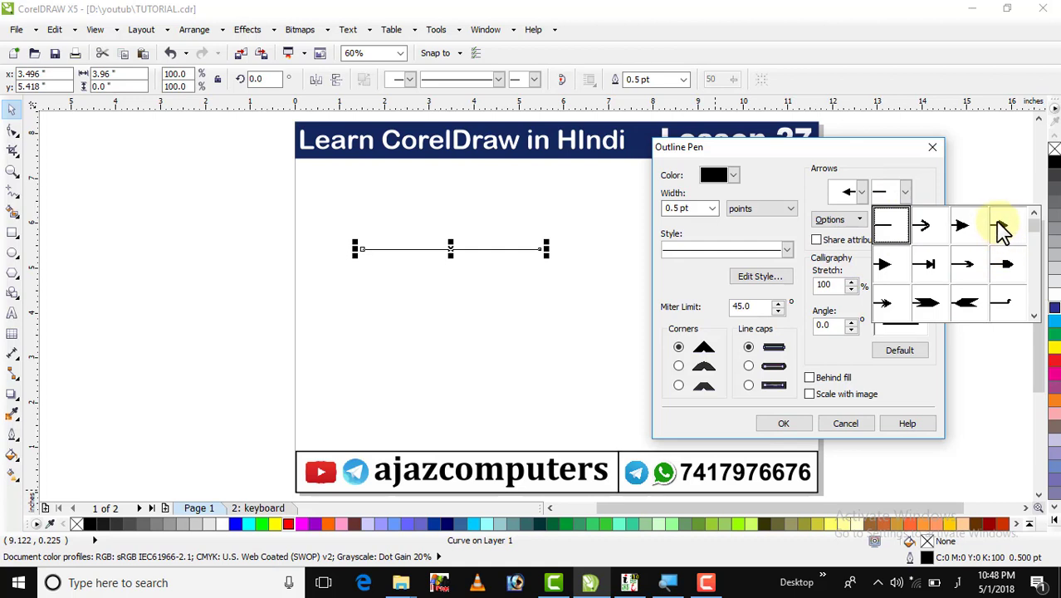
click(1002, 229)
click(861, 194)
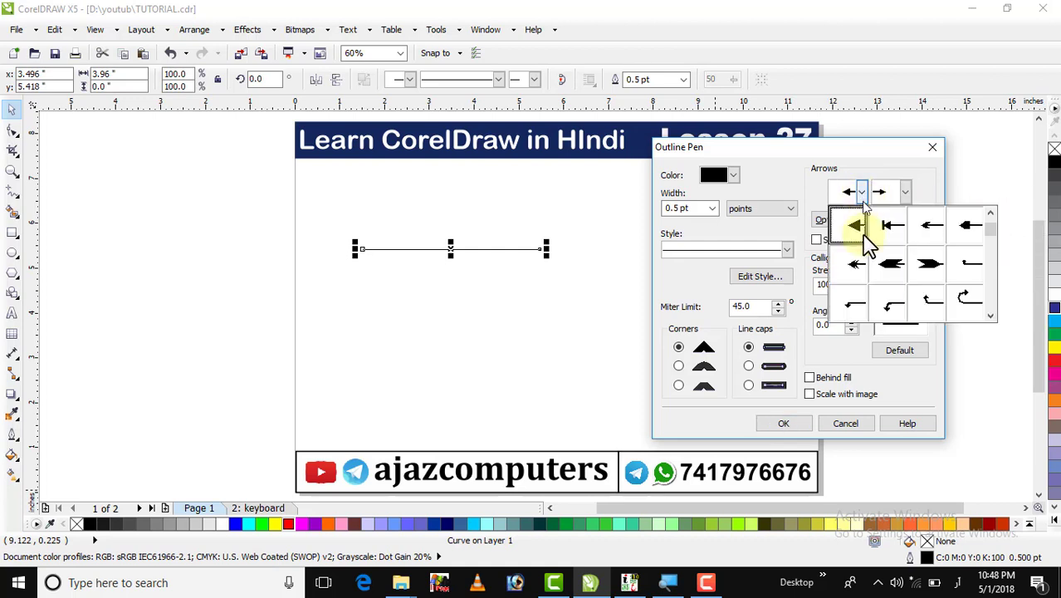
click(892, 266)
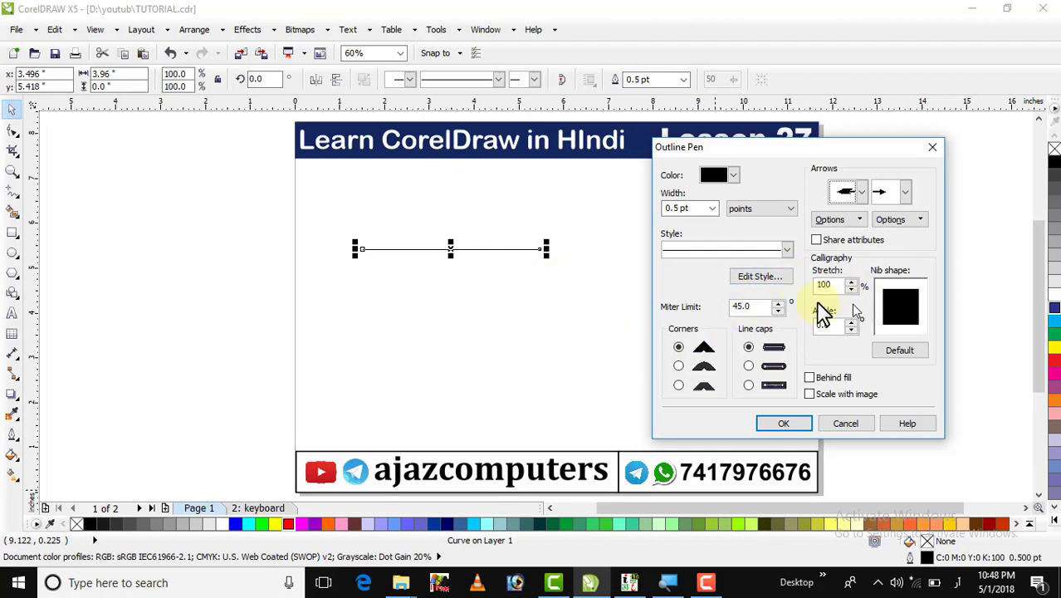
click(771, 423)
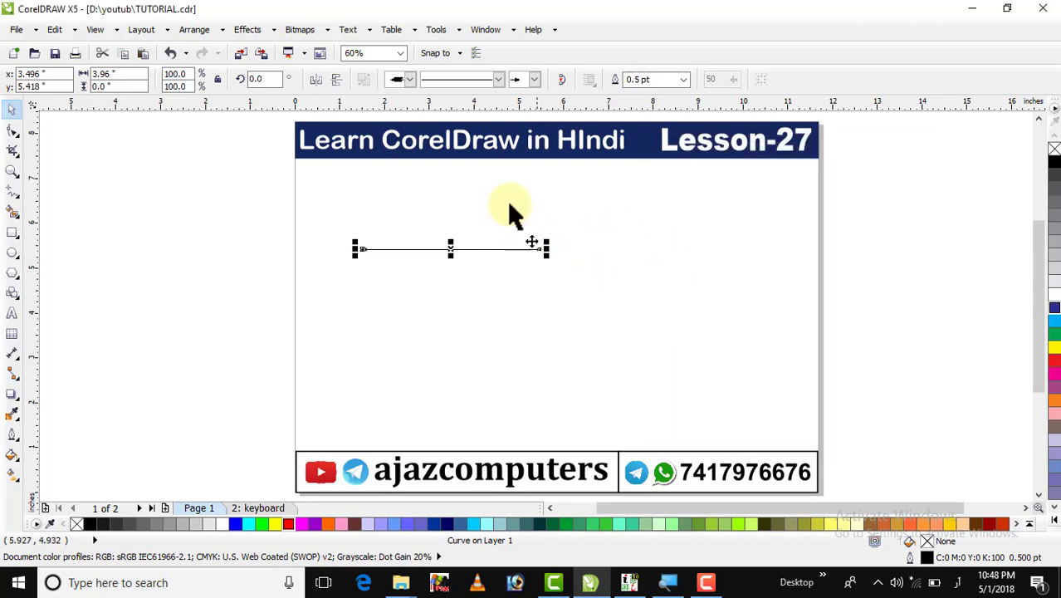
Make the arrow 12.0 pt thick, stretch its end further right, and move it lower.
click(682, 80)
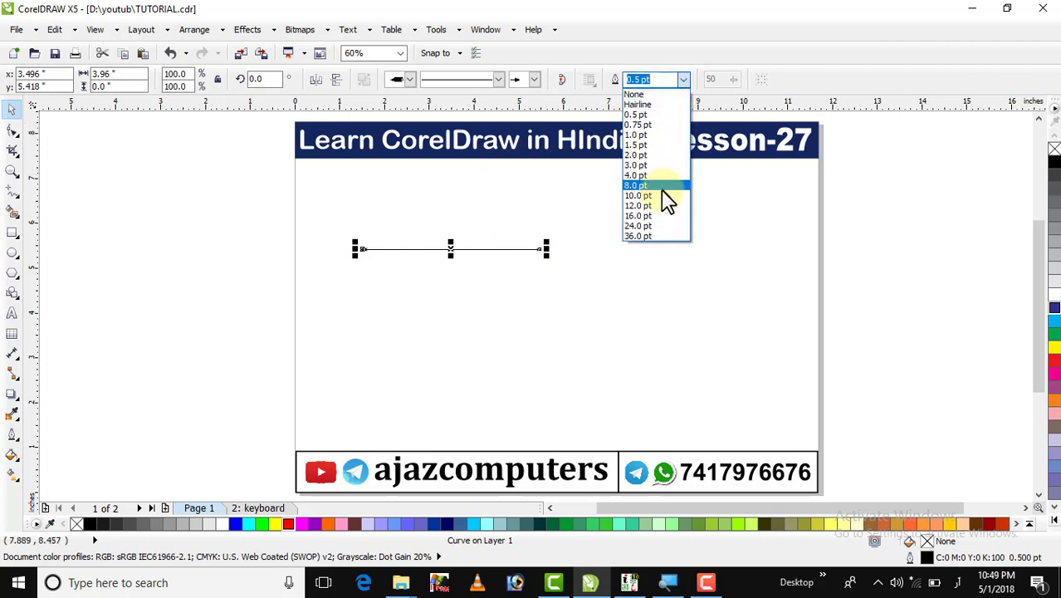
click(656, 205)
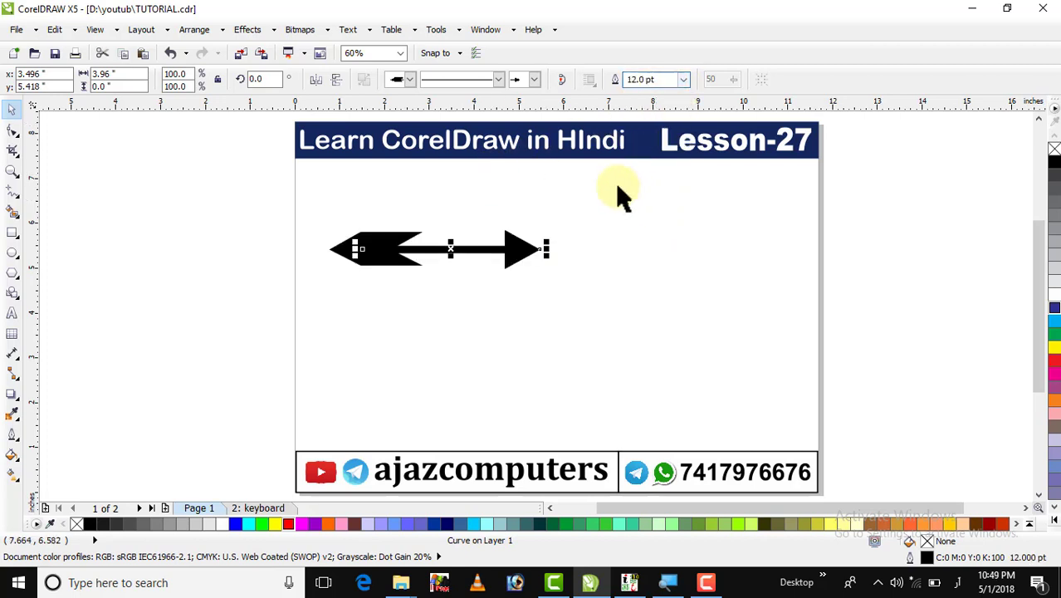
click(626, 200)
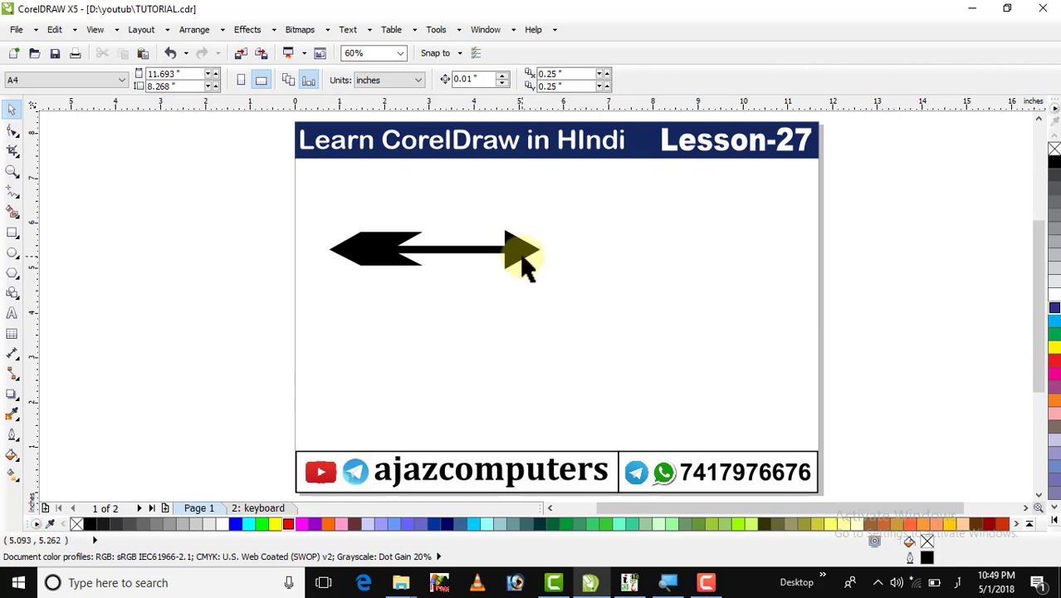
drag(231, 211, 581, 330)
drag(545, 249, 872, 363)
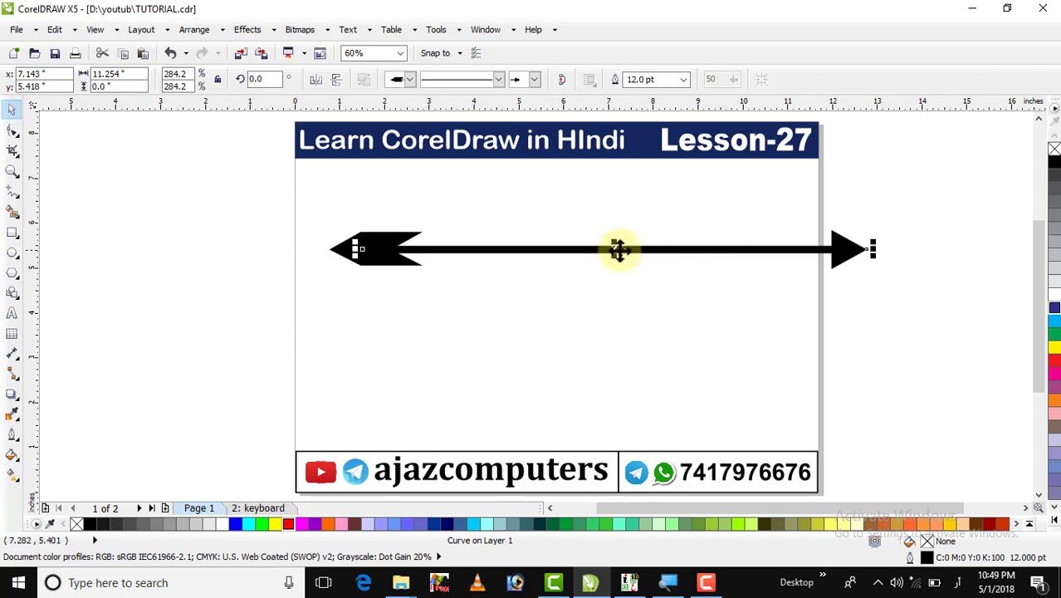
drag(615, 248, 606, 305)
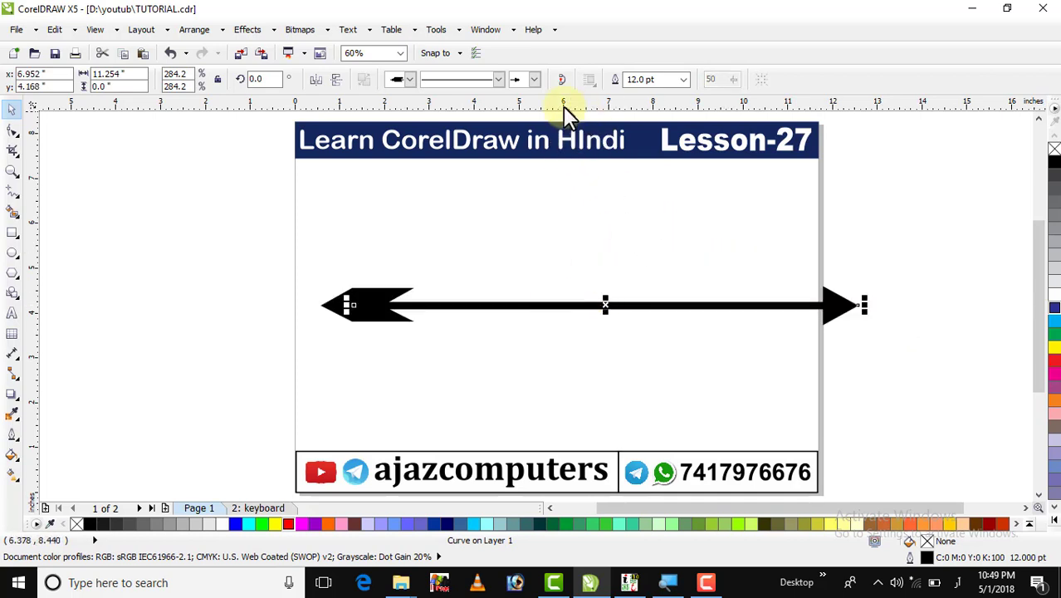
Replace the arrow with a long freehand wavy curve across the page.
key(Delete)
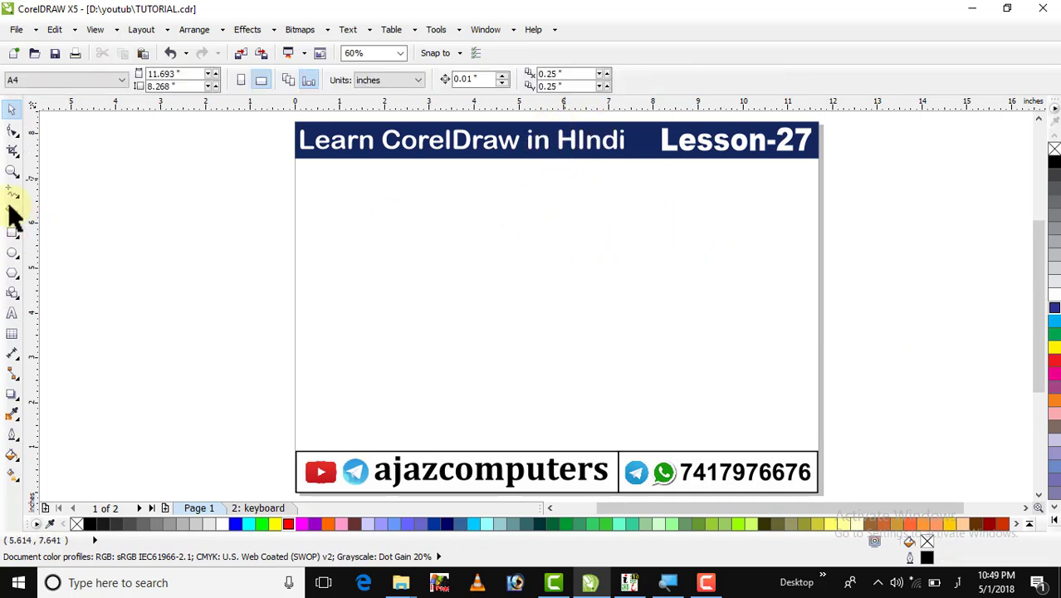
click(12, 191)
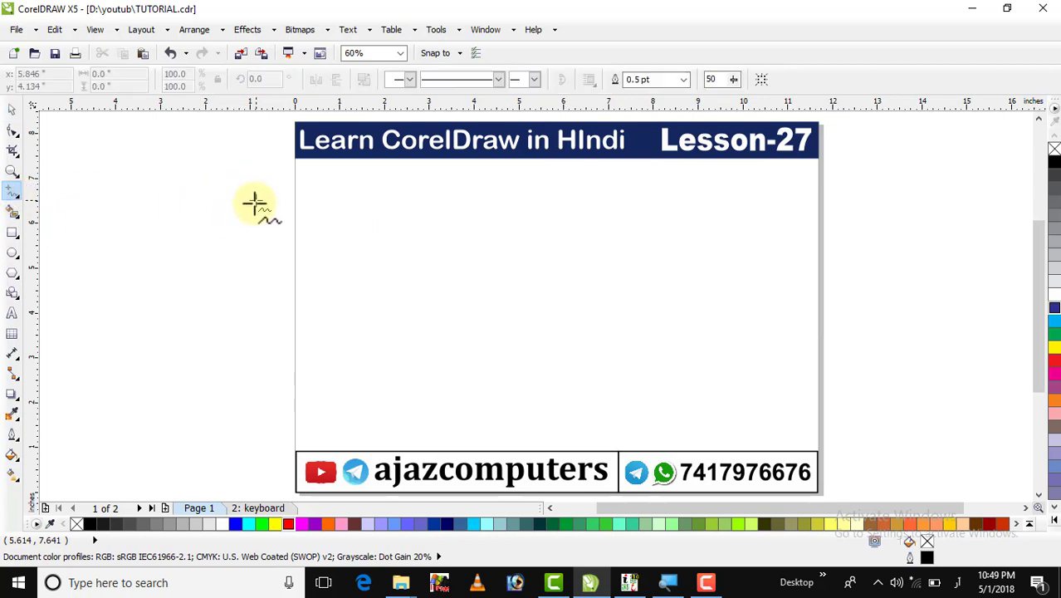
mouse_move(255, 201)
mouse_down()
mouse_move(538, 317)
mouse_move(913, 237)
mouse_move(888, 386)
mouse_move(679, 404)
mouse_up()
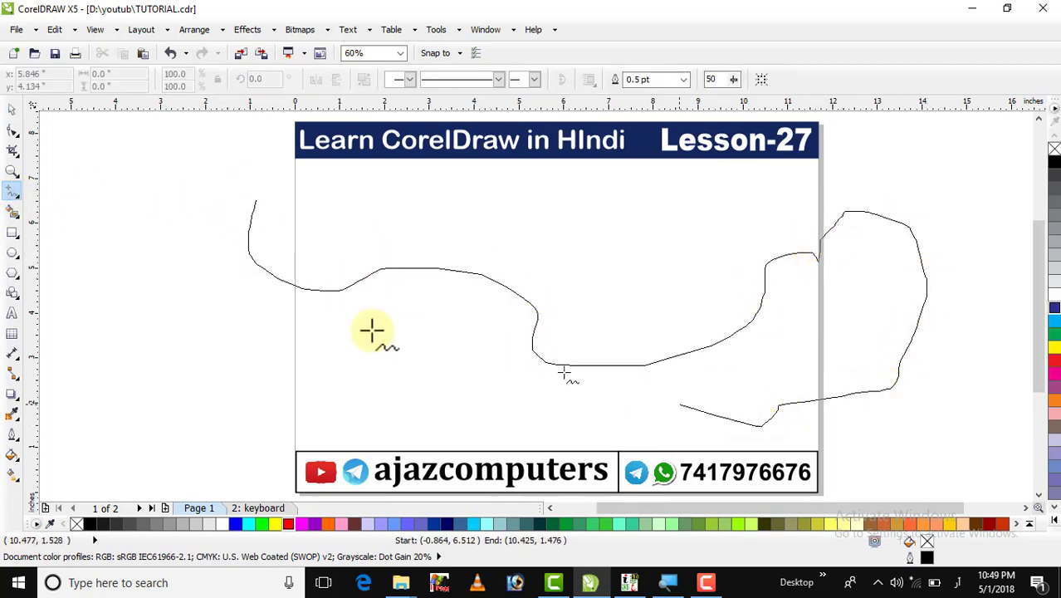
click(12, 109)
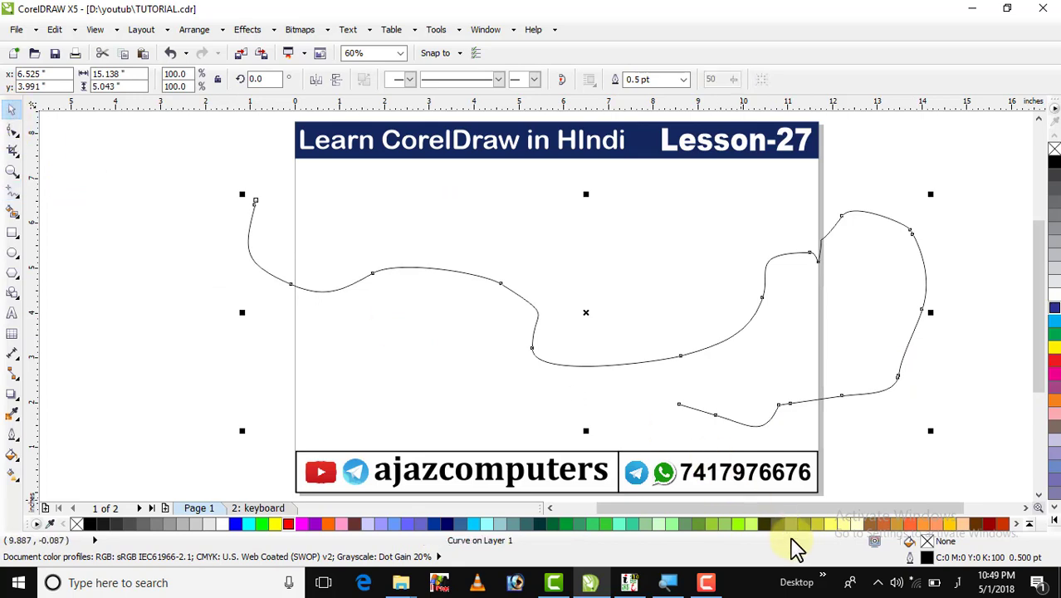
Give the curve a 16.0 pt calligraphic outline with 37% stretch and 122.5° angle.
double_click(908, 560)
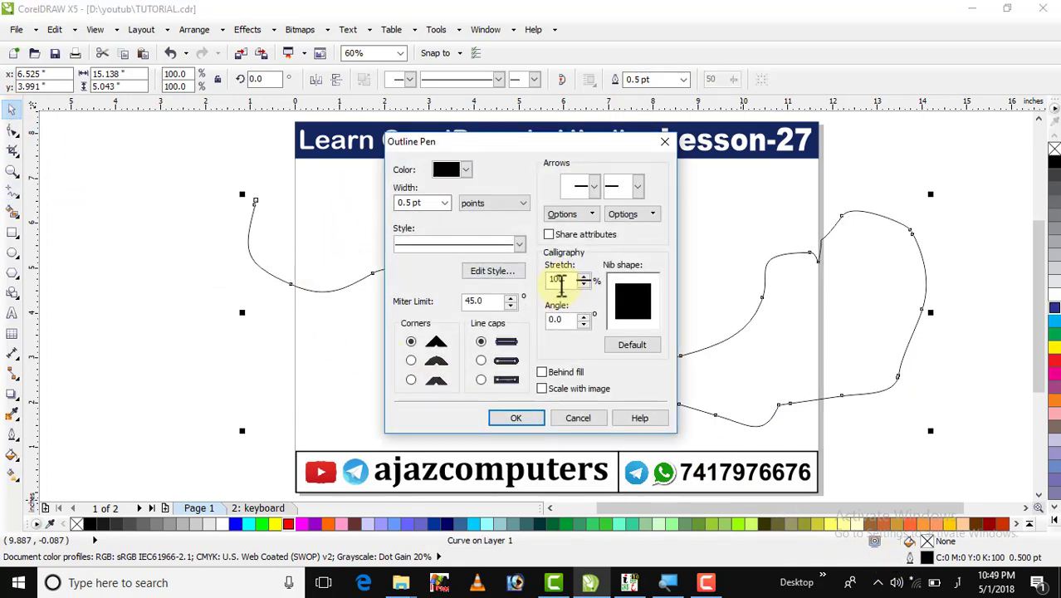
click(446, 205)
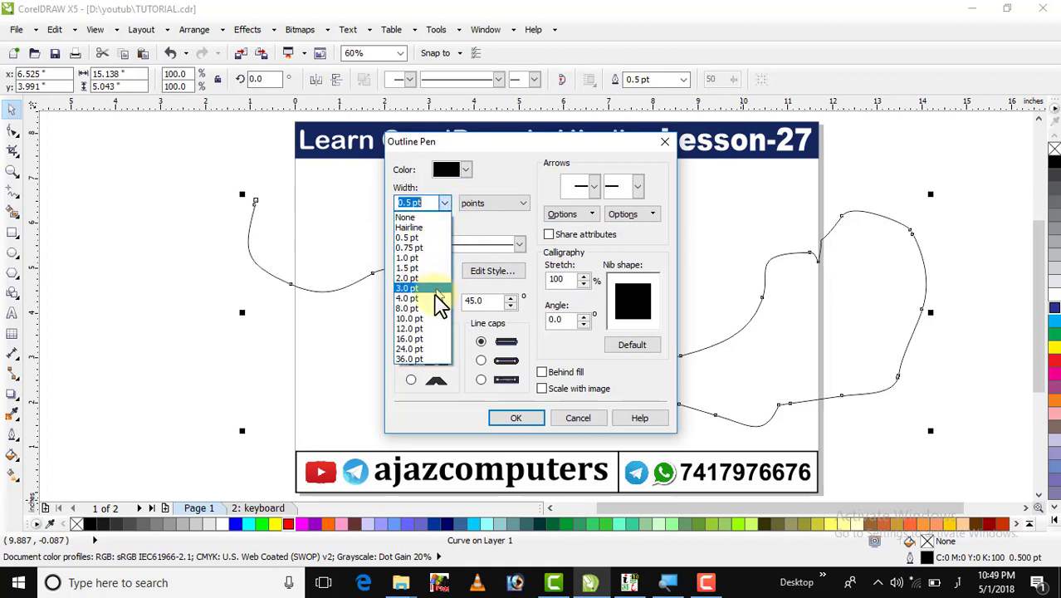
click(422, 339)
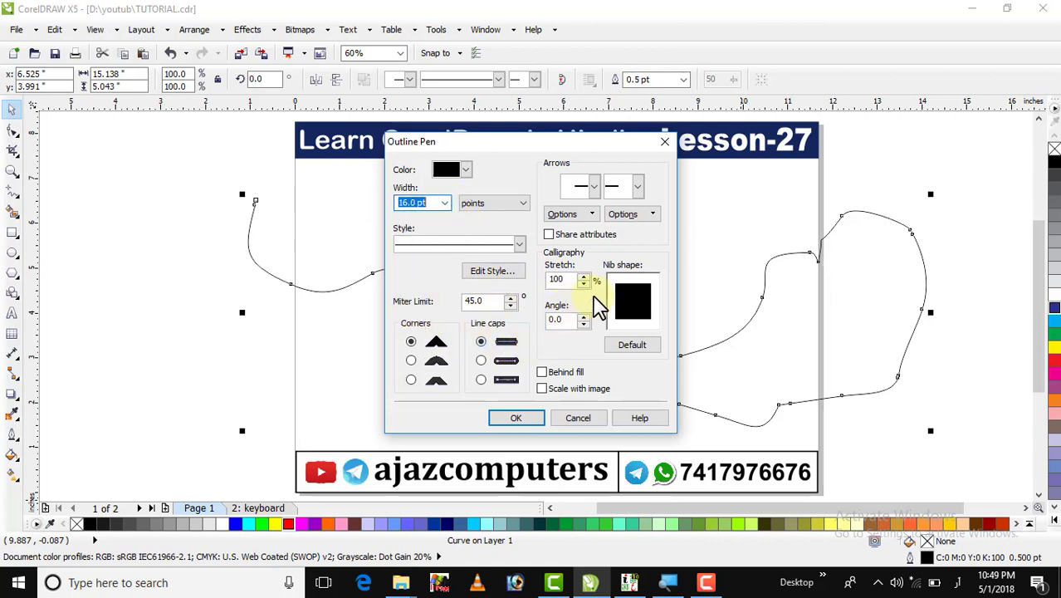
drag(628, 293, 625, 294)
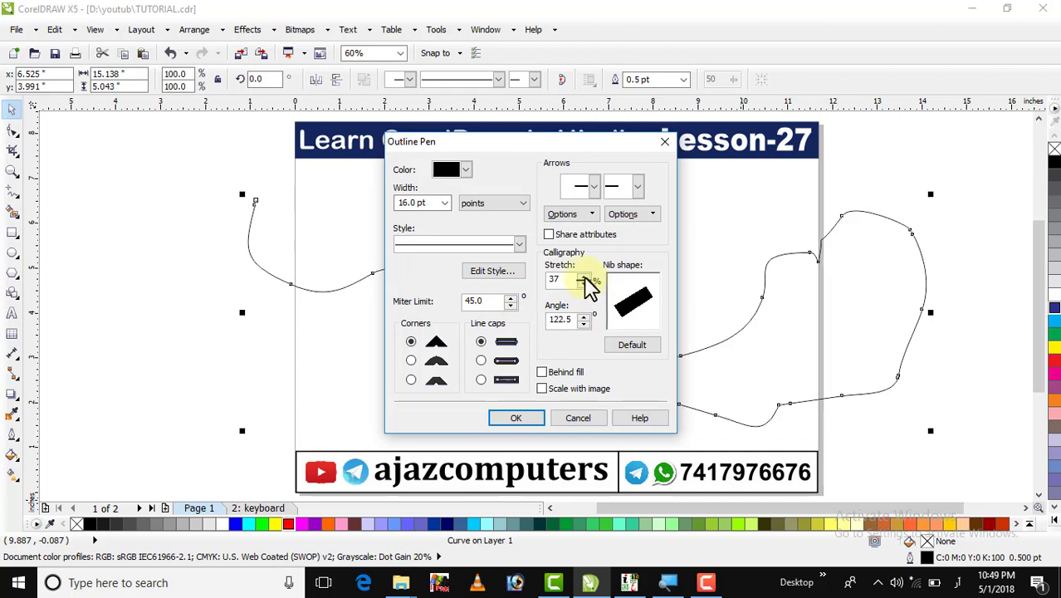
drag(583, 282, 586, 290)
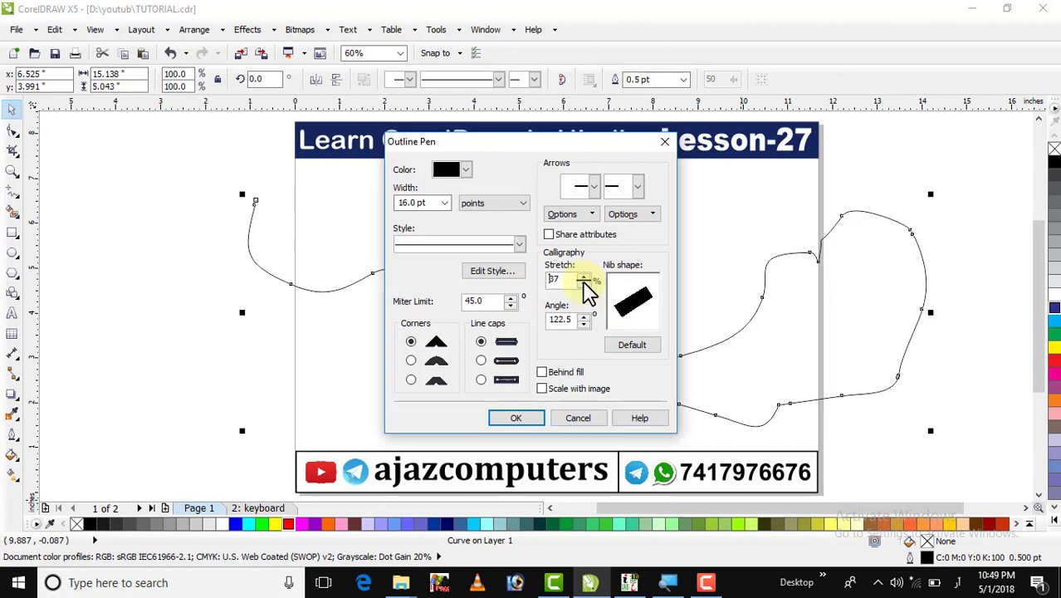